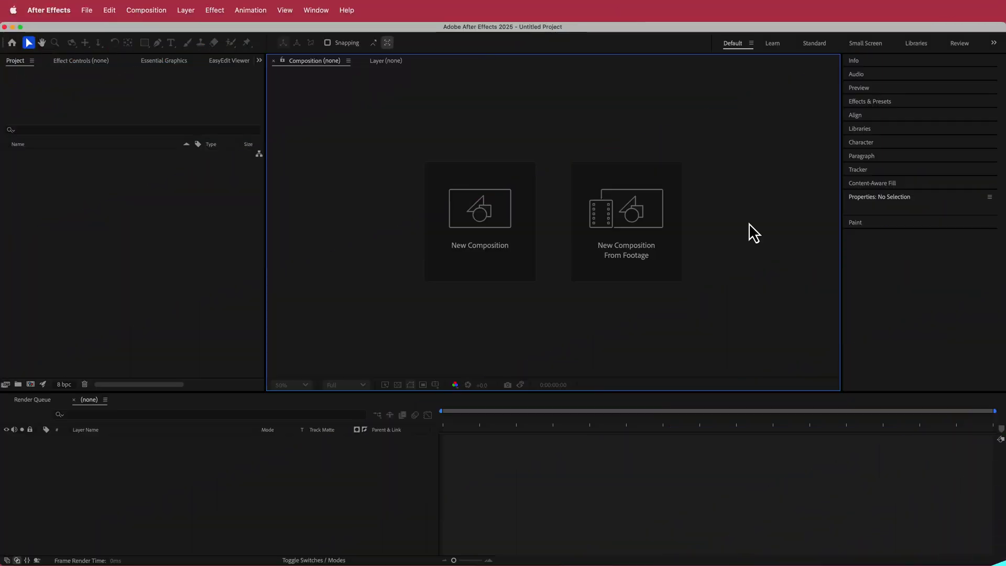
- Create a 3840×2160, 30 fps, 15-second composition named Comp 1 from the 4K UHD preset
{"action": "left_click", "coordinate": [523, 199]}
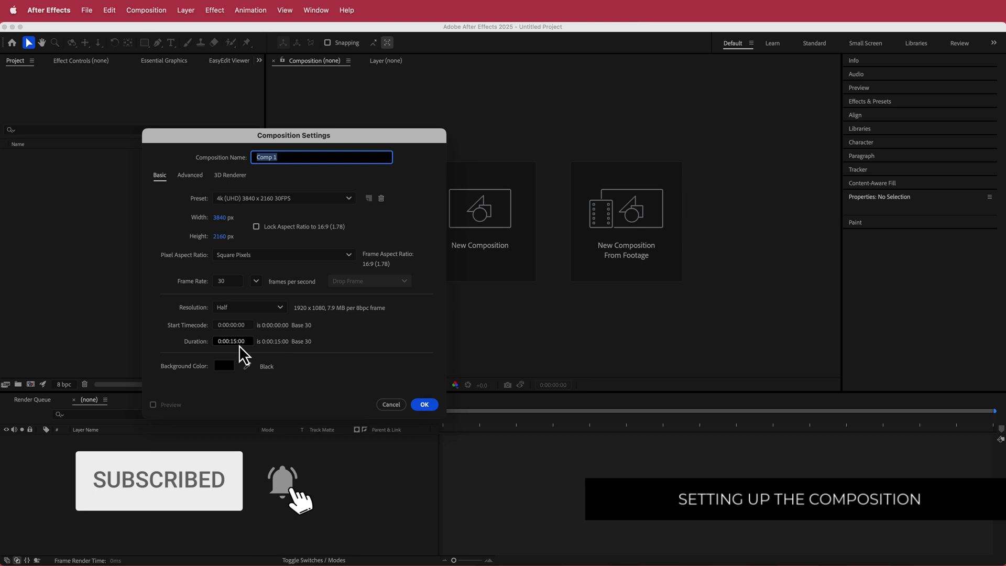
{"action": "left_click", "coordinate": [425, 406]}
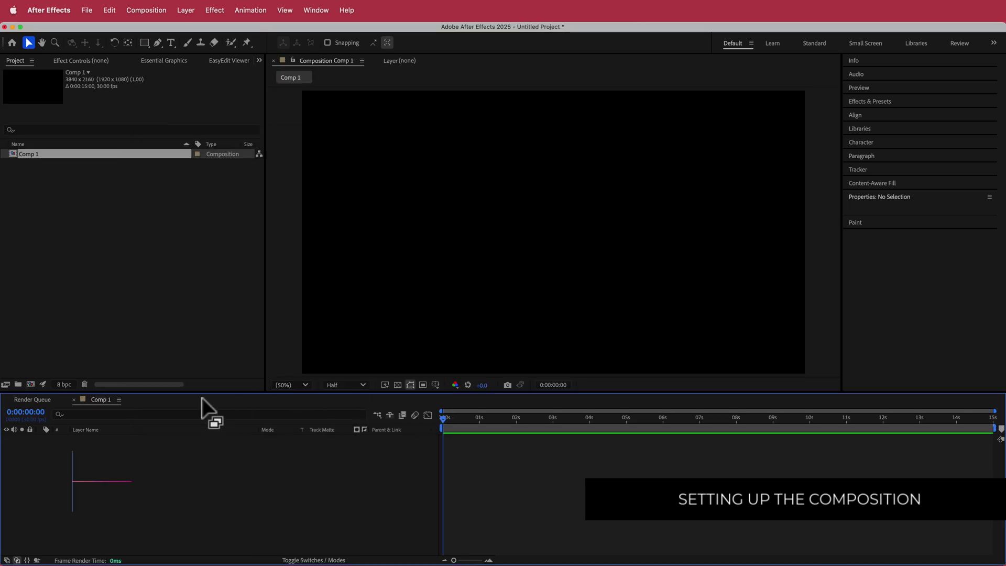
- Add a new text layer reading MOTION and select all of its text
{"action": "right_click", "coordinate": [194, 442]}
{"action": "mouse_move", "coordinate": [219, 450]}
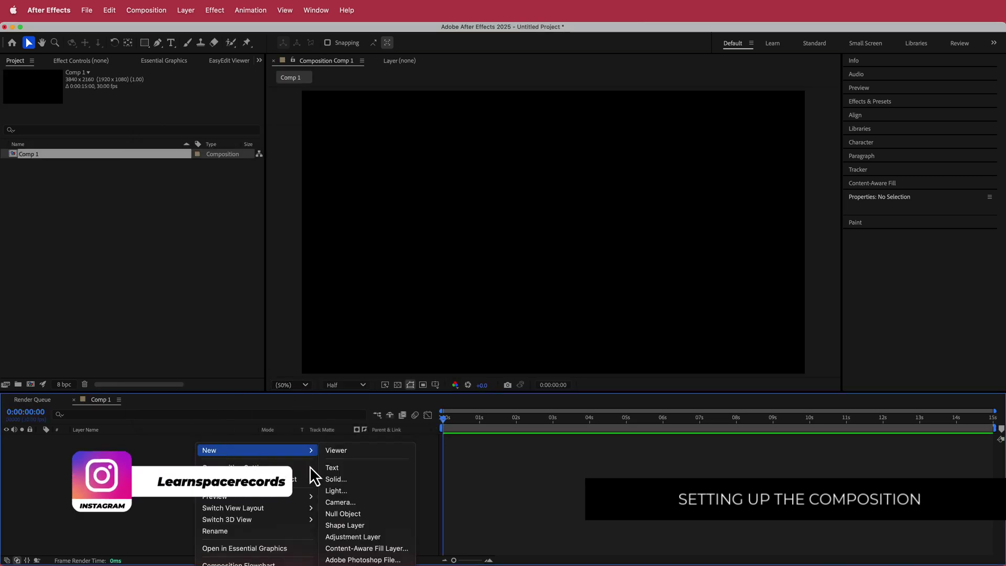
{"action": "left_click", "coordinate": [367, 468]}
{"action": "type", "text": "MOT"}
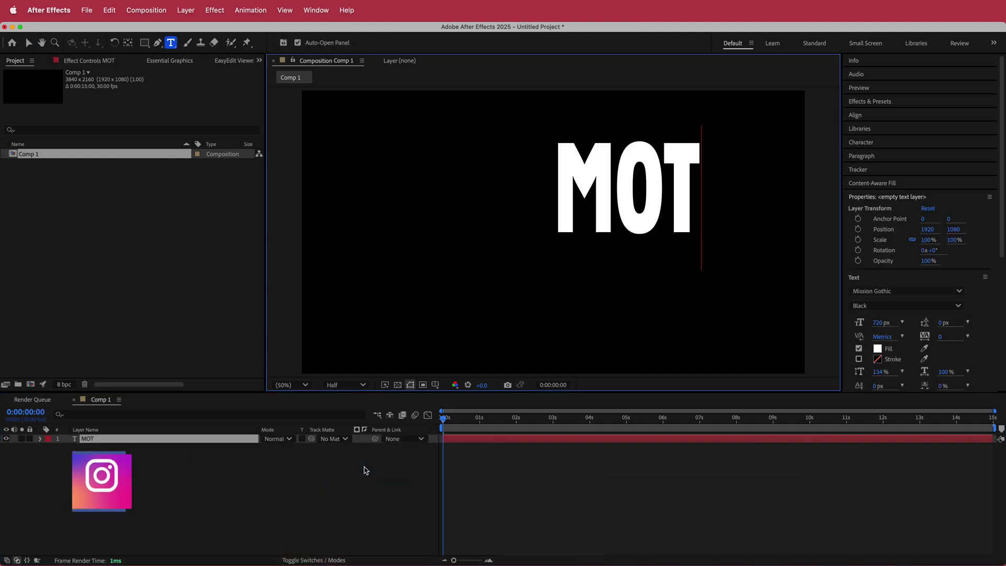
{"action": "type", "text": "ION"}
{"action": "key", "text": "super+a"}
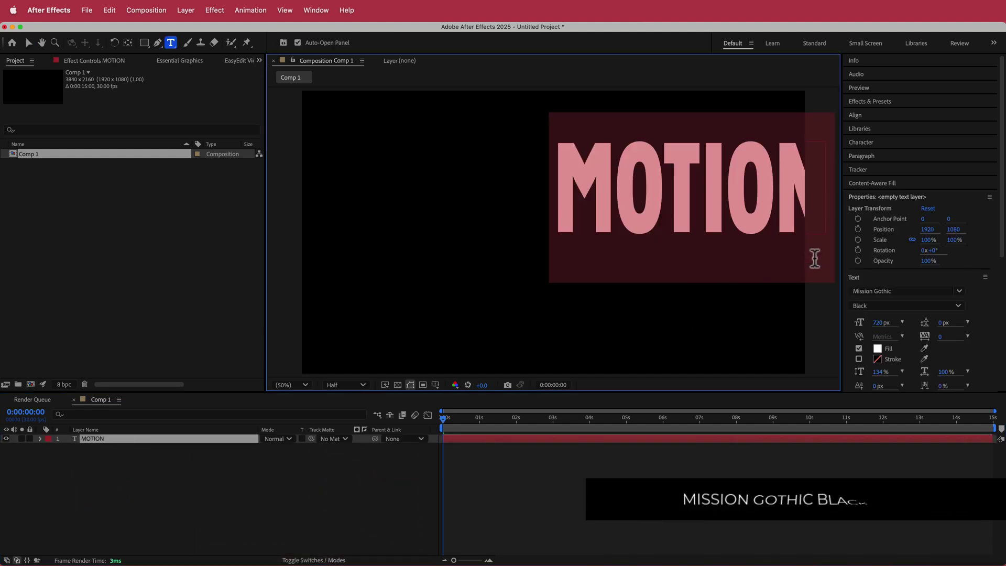
- Centre the MOTION text horizontally and vertically in the composition
{"action": "left_click", "coordinate": [856, 115]}
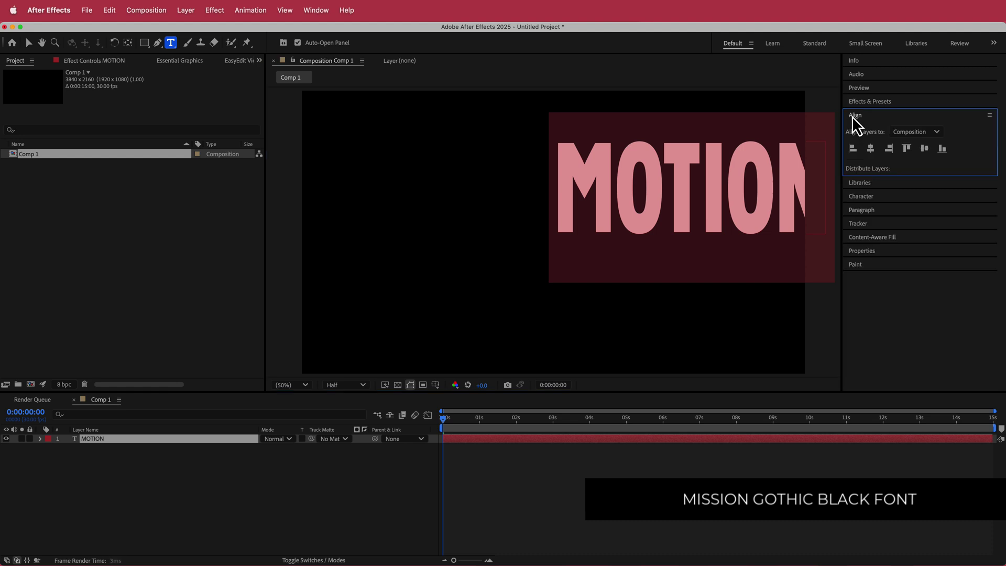
{"action": "left_click", "coordinate": [871, 149]}
{"action": "left_click", "coordinate": [925, 149]}
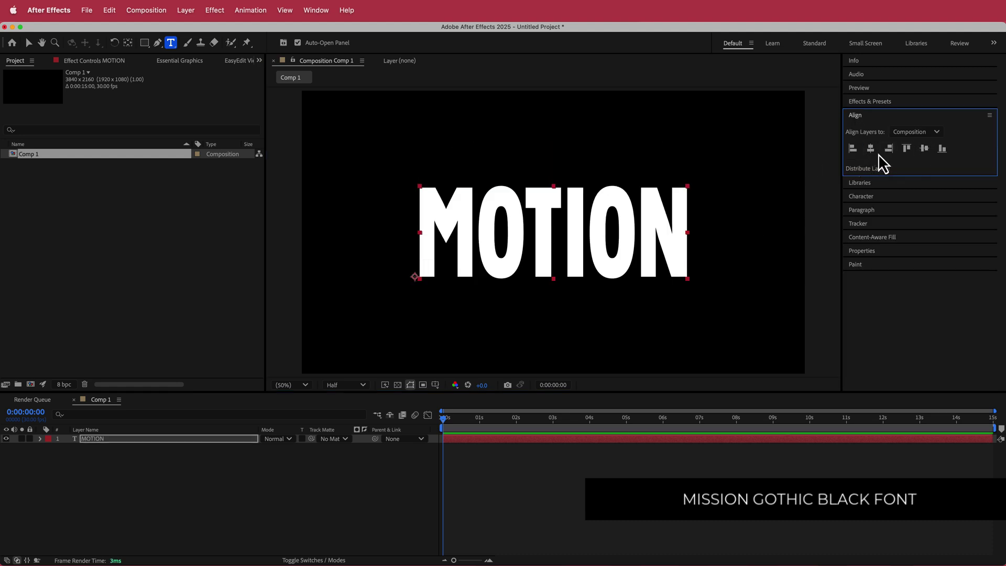
{"action": "left_click", "coordinate": [264, 511]}
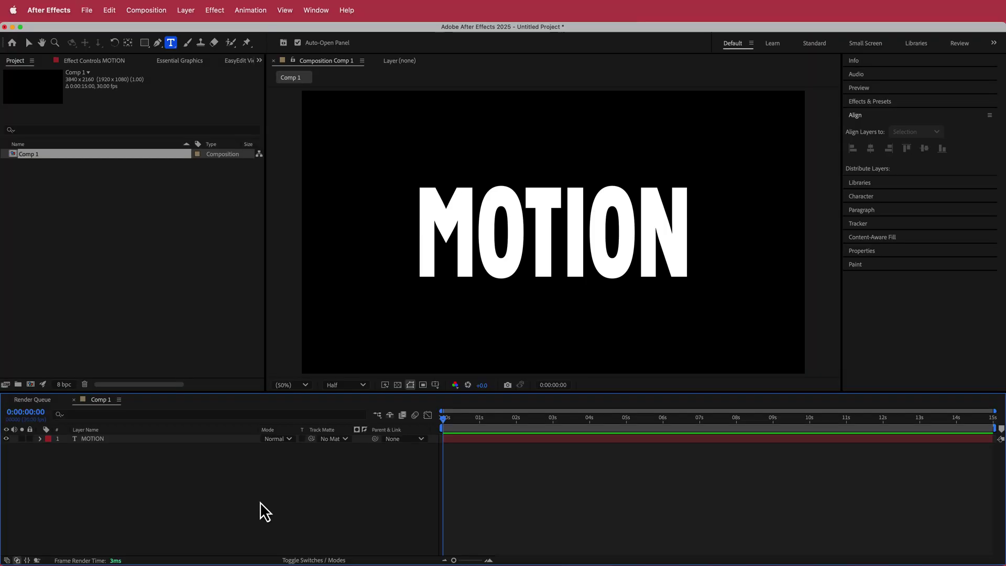
{"action": "left_click", "coordinate": [121, 440]}
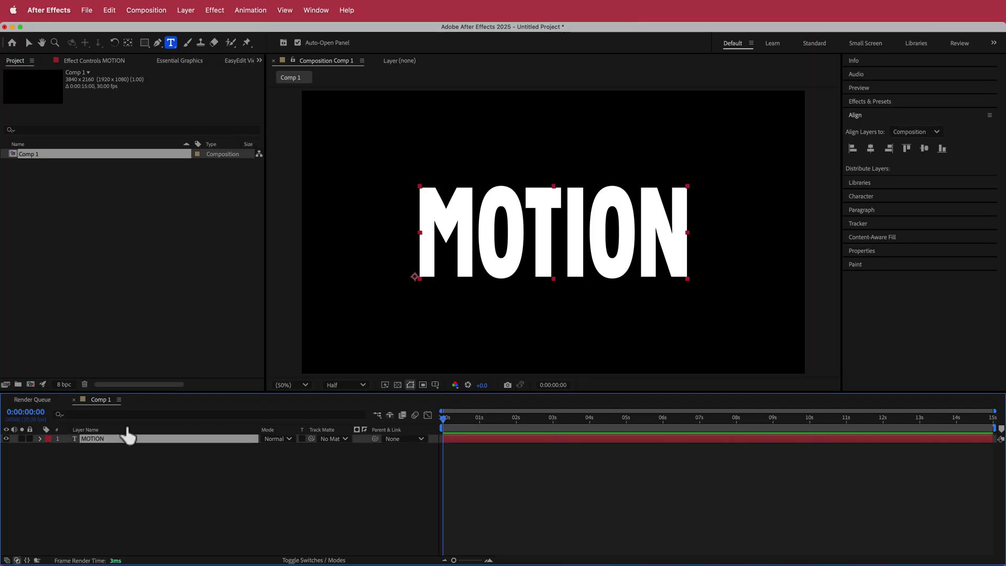
- Convert MOTION into a MOTION Outlines shape layer and delete the original text layer
{"action": "left_click", "coordinate": [187, 11]}
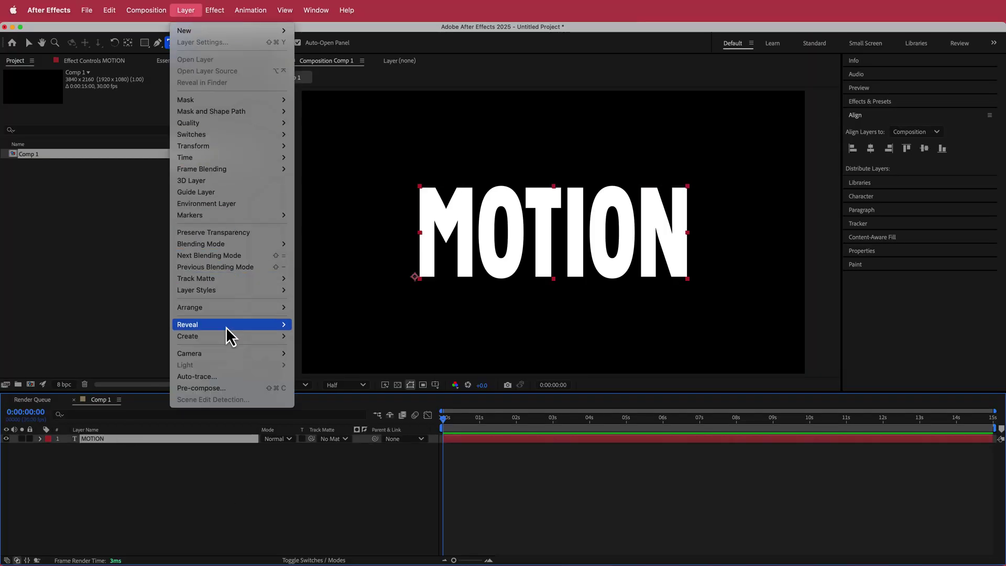
{"action": "mouse_move", "coordinate": [225, 340]}
{"action": "left_click", "coordinate": [373, 350]}
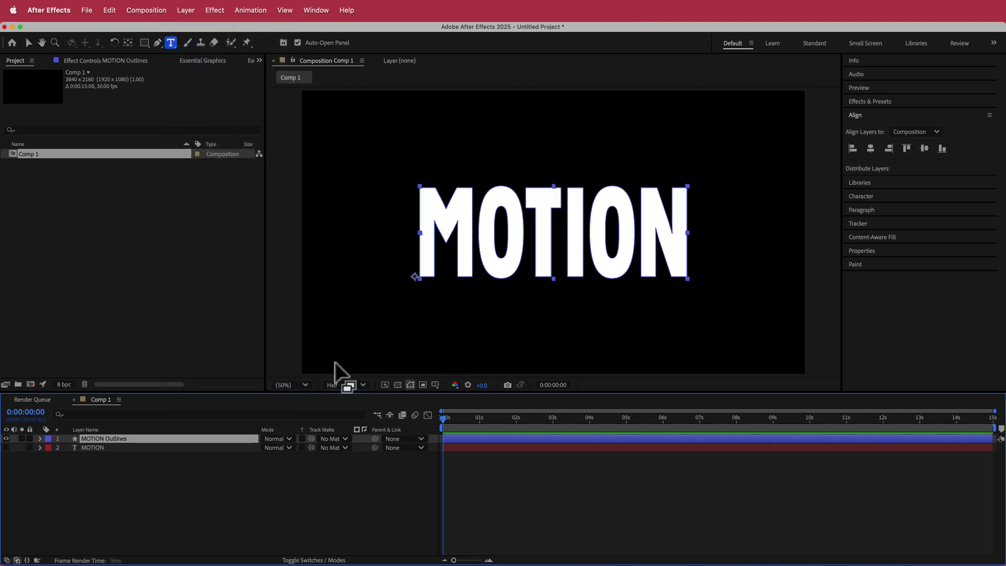
{"action": "left_click", "coordinate": [117, 476]}
{"action": "left_click", "coordinate": [94, 448]}
{"action": "key", "text": "Delete"}
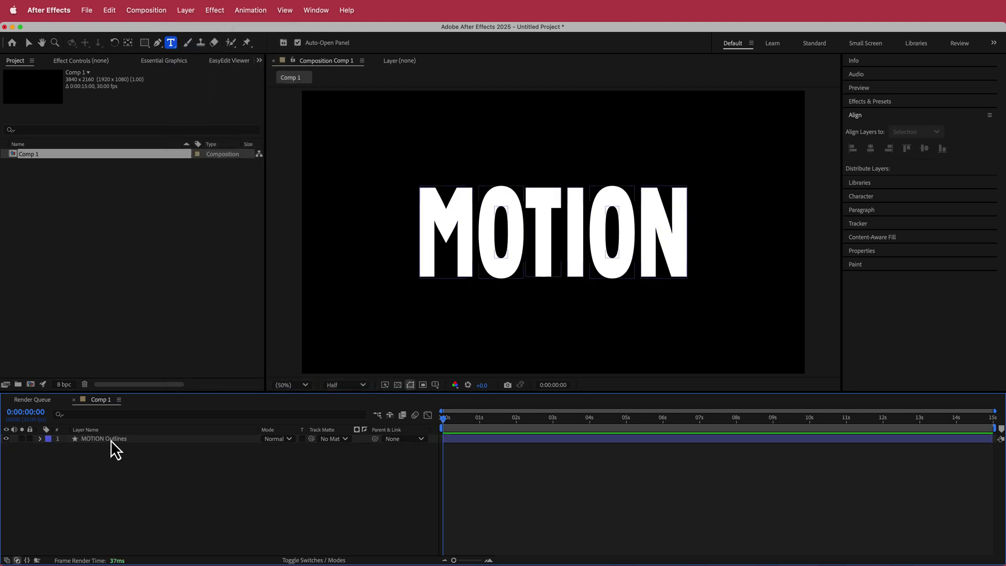
{"action": "left_click", "coordinate": [110, 439]}
- Apply Wave Warp to MOTION Outlines with the Circle wave type
{"action": "key", "text": "ctrl+space"}
{"action": "type", "text": "wav"}
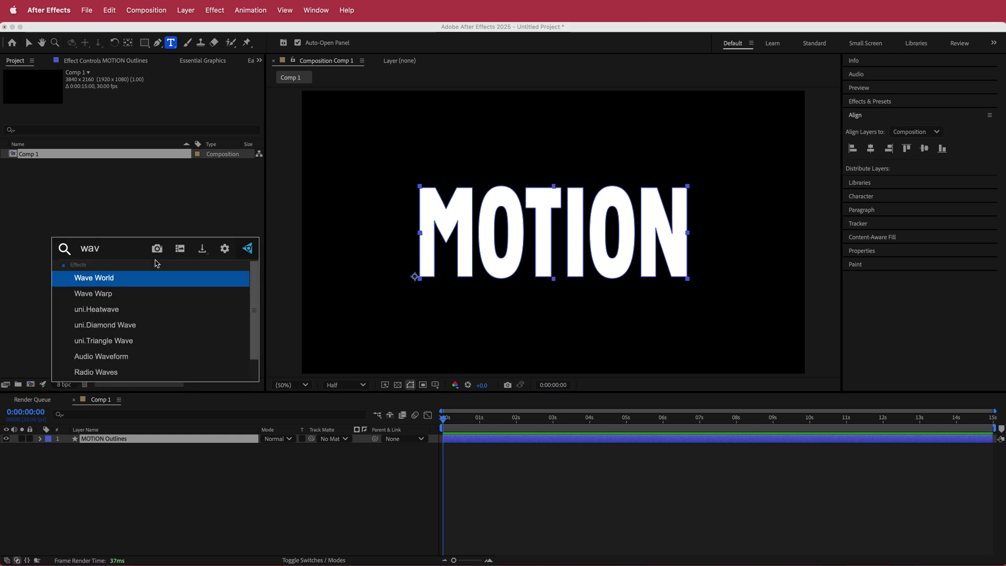
{"action": "key", "text": "Down"}
{"action": "key", "text": "Return"}
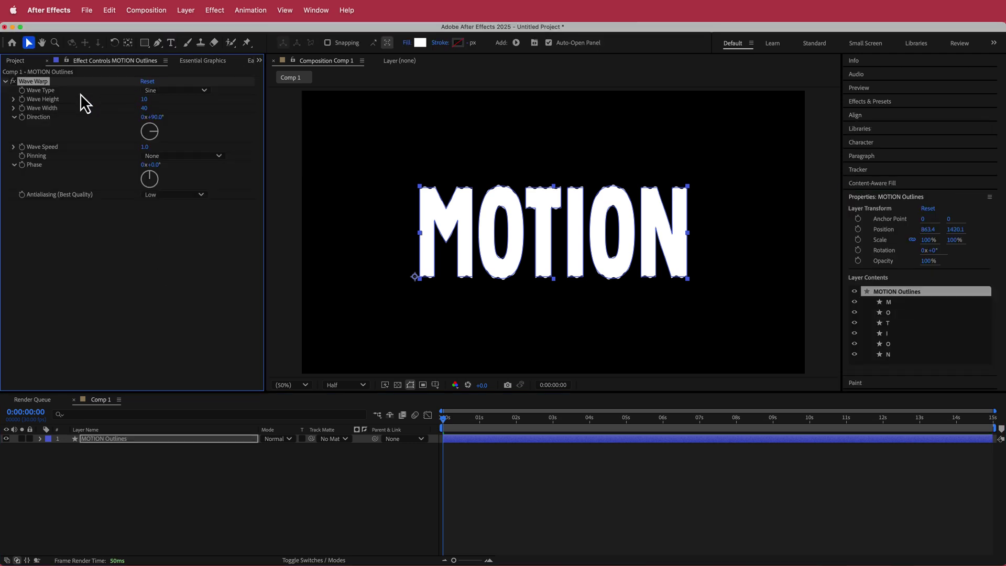
{"action": "left_click", "coordinate": [168, 92]}
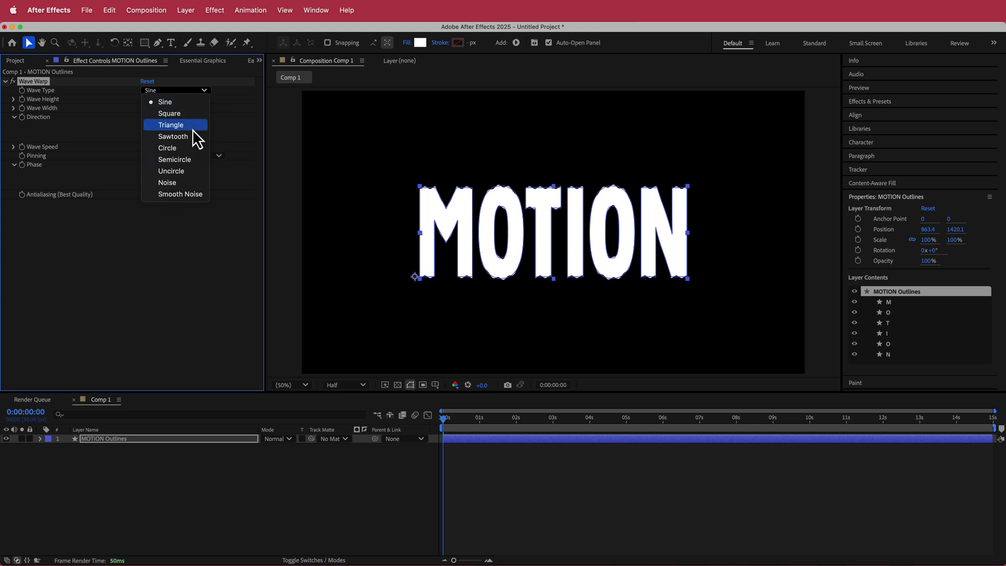
{"action": "left_click", "coordinate": [184, 148]}
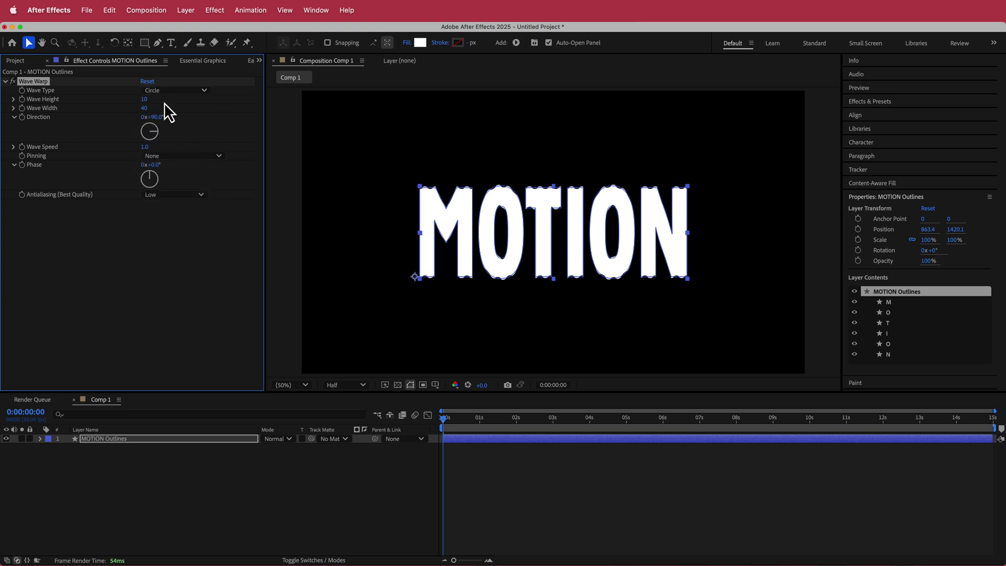
- Set Wave Height 40, Width 200, Direction 60° and Center pinning, then scrub to preview
{"action": "left_click", "coordinate": [144, 100]}
{"action": "type", "text": "40"}
{"action": "key", "text": "Tab"}
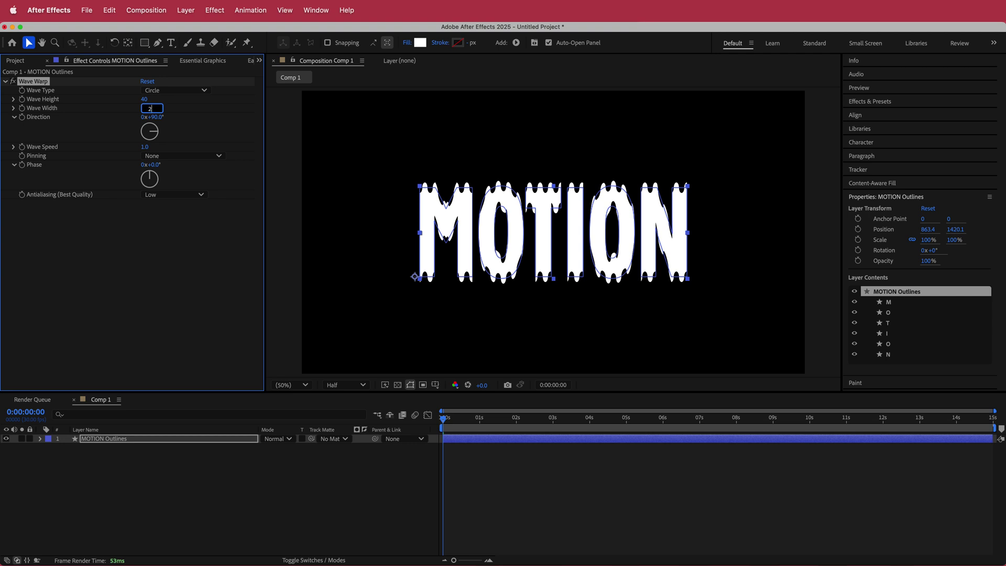
{"action": "type", "text": "200"}
{"action": "key", "text": "Tab"}
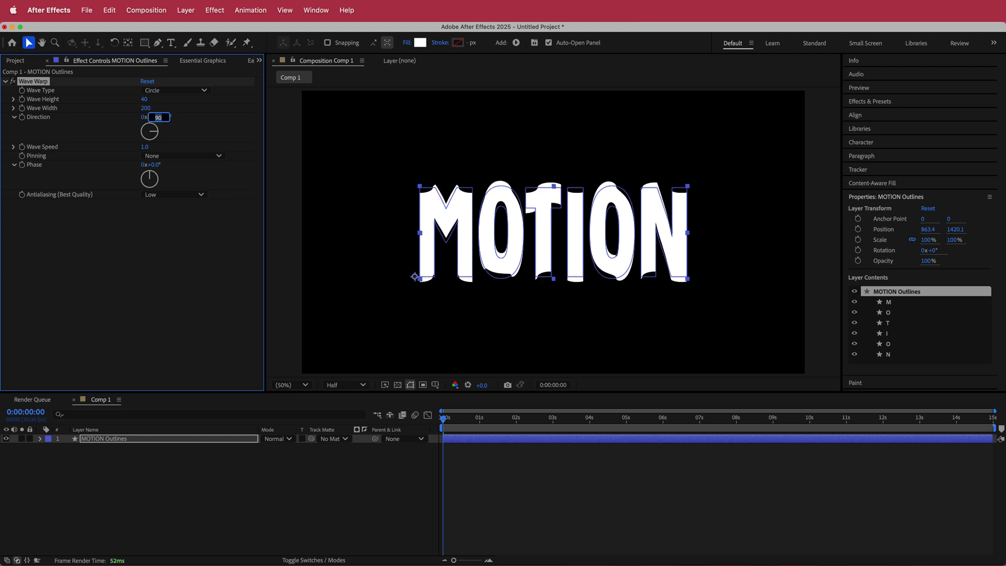
{"action": "left_click", "coordinate": [219, 156]}
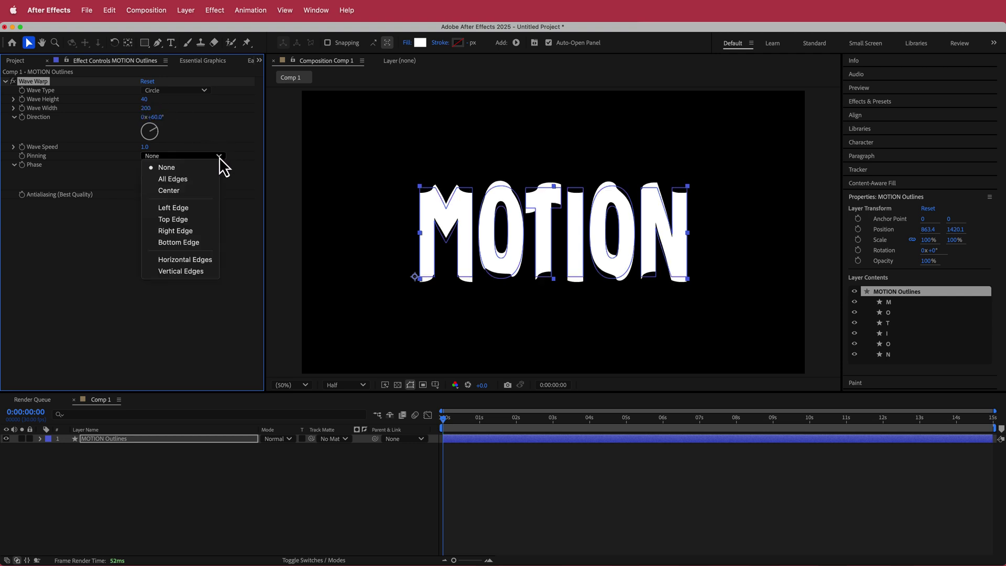
{"action": "left_click", "coordinate": [203, 192]}
{"action": "left_click_drag", "start_coordinate": [447, 418], "coordinate": [695, 419]}
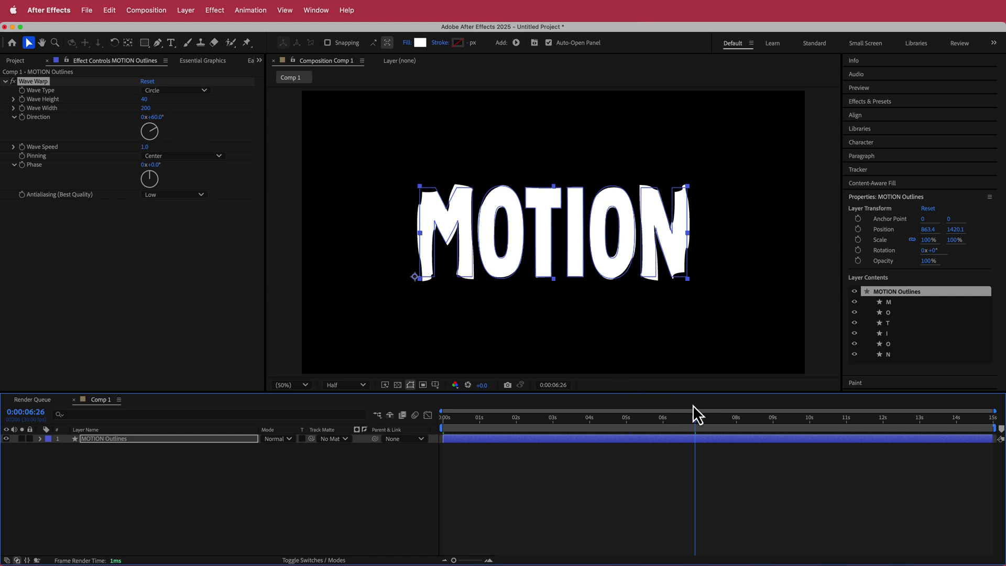
{"action": "left_click_drag", "start_coordinate": [698, 420], "coordinate": [444, 420]}
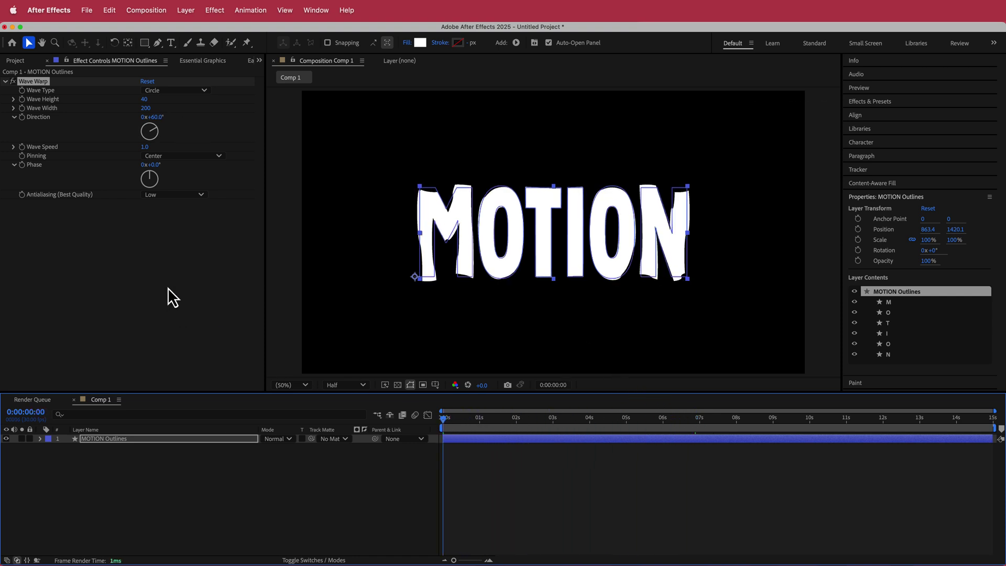
- Add a Gaussian Blur with Blurriness 20 to MOTION Outlines
{"action": "key", "text": "ctrl+space"}
{"action": "type", "text": "gau"}
{"action": "key", "text": "Return"}
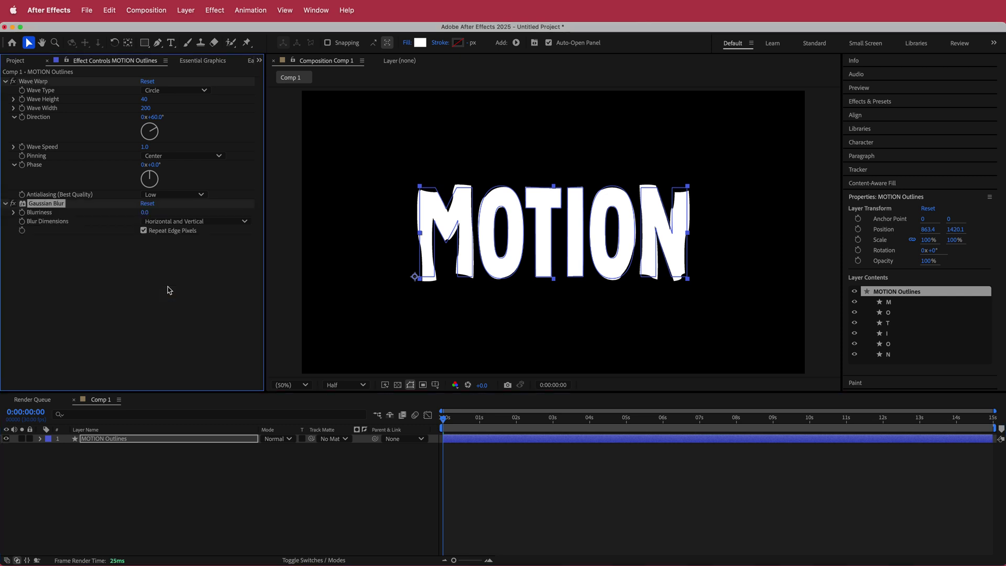
{"action": "left_click", "coordinate": [147, 215]}
{"action": "key", "text": "Return"}
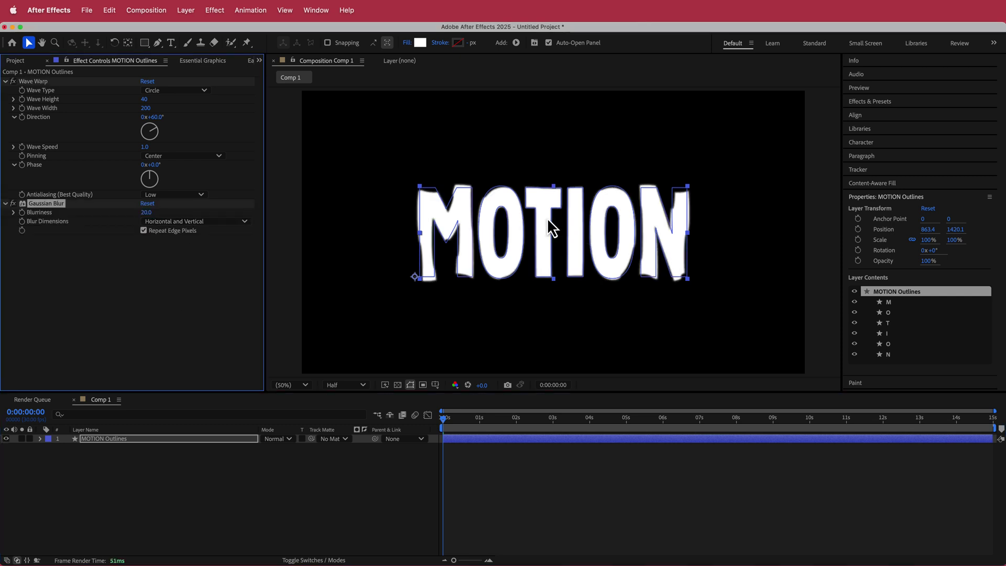
{"action": "key", "text": "ctrl+space"}
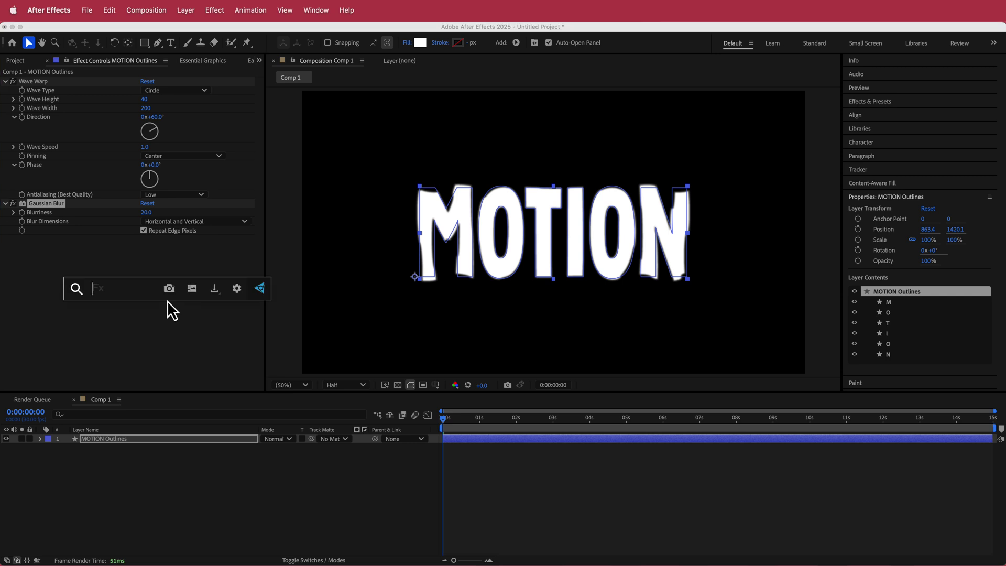
- Add Curves on the Alpha channel, shaping a steep step curve, and scrub to about two seconds
{"action": "type", "text": "cu"}
{"action": "key", "text": "Return"}
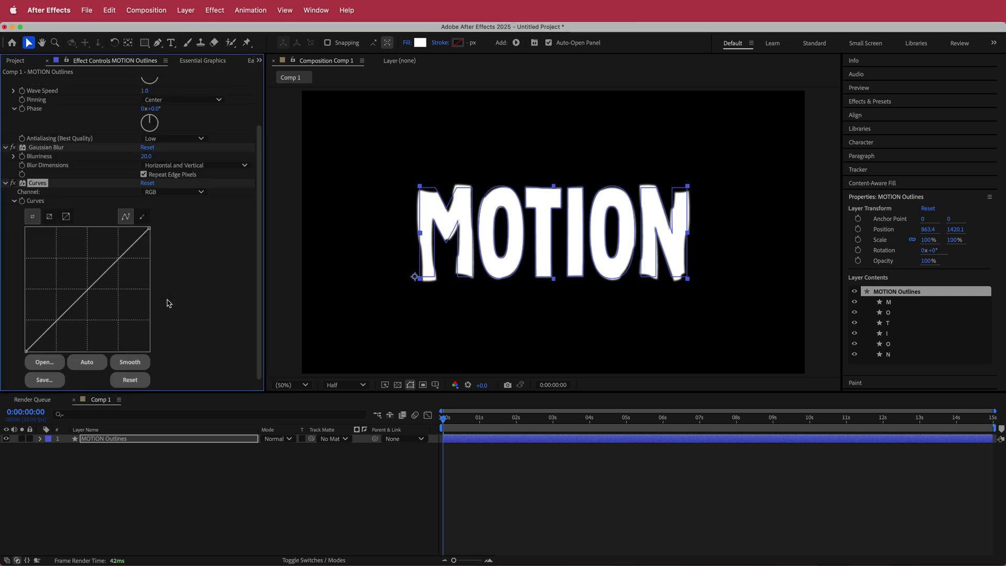
{"action": "left_click", "coordinate": [186, 193]}
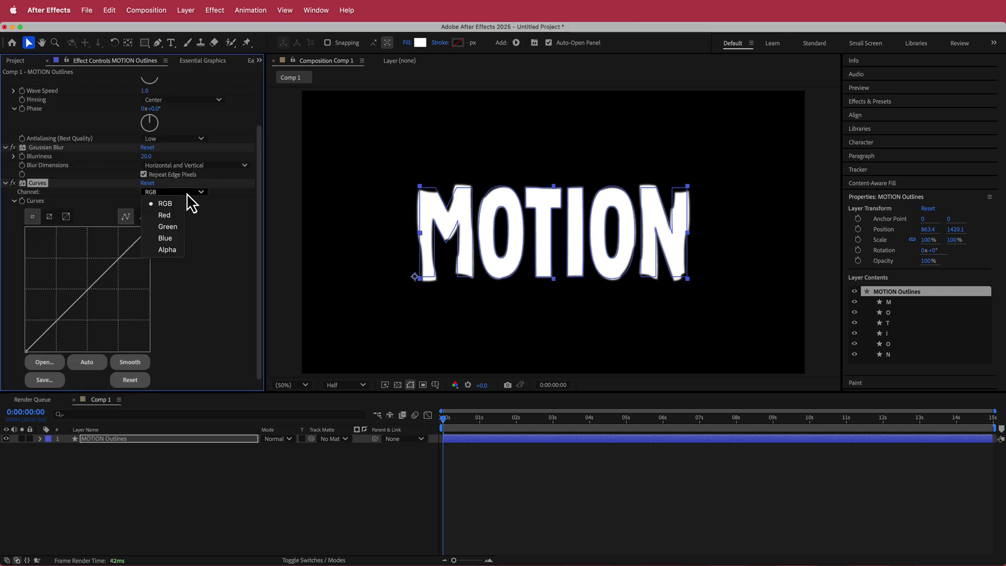
{"action": "left_click", "coordinate": [177, 248]}
{"action": "left_click_drag", "start_coordinate": [59, 325], "coordinate": [85, 351]}
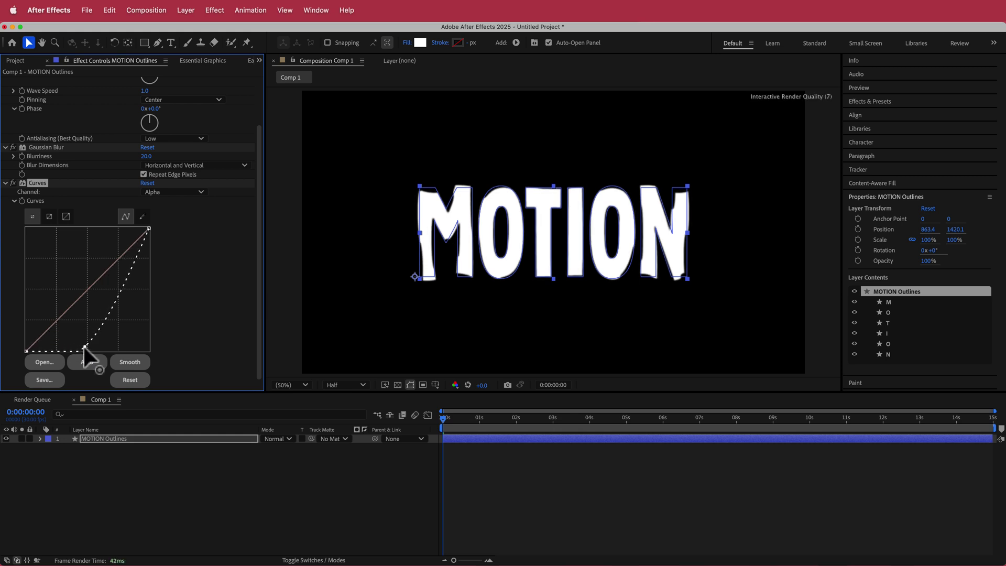
{"action": "left_click_drag", "start_coordinate": [117, 289], "coordinate": [91, 230]}
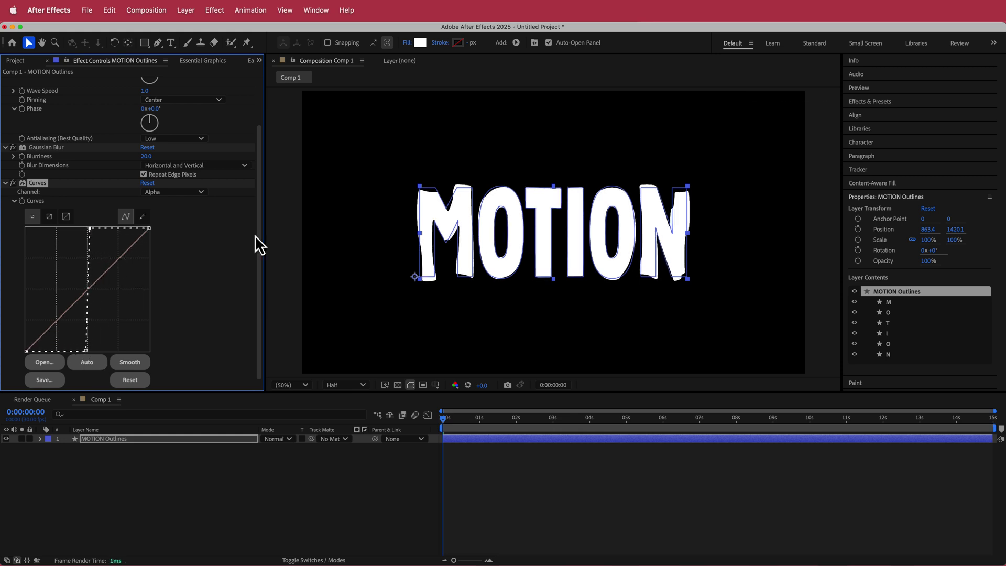
{"action": "left_click", "coordinate": [449, 419]}
{"action": "left_click_drag", "start_coordinate": [455, 418], "coordinate": [524, 414]}
- Apply Roughen Edges to the MOTION text with Border 25
{"action": "key", "text": "ctrl+space"}
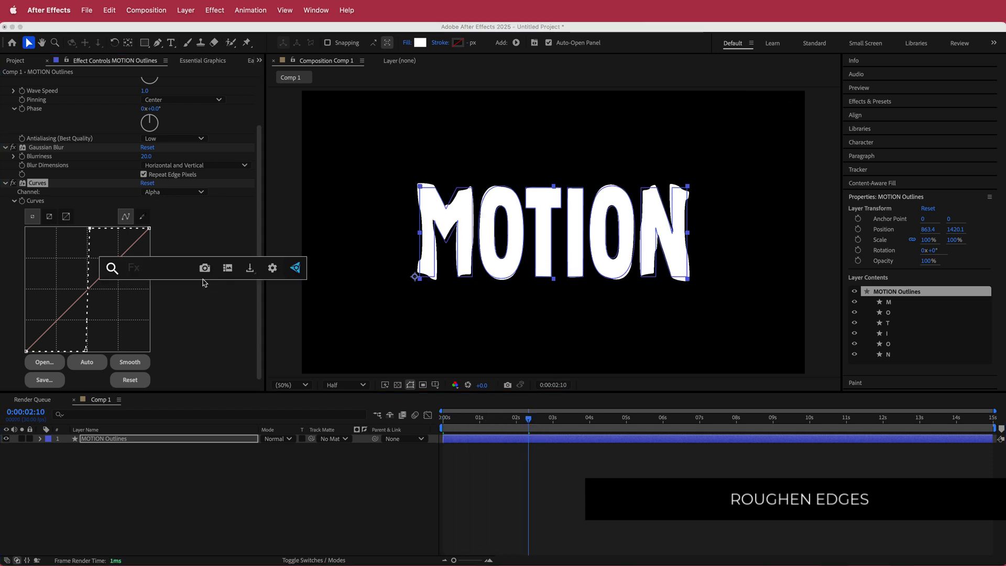
{"action": "type", "text": "rough"}
{"action": "key", "text": "Return"}
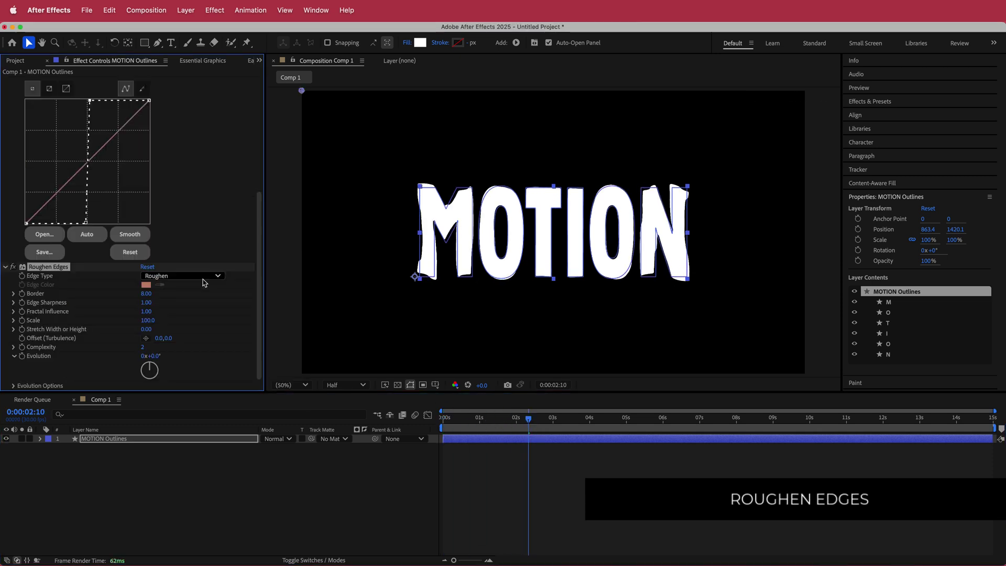
{"action": "left_click", "coordinate": [146, 294]}
{"action": "type", "text": "2"}
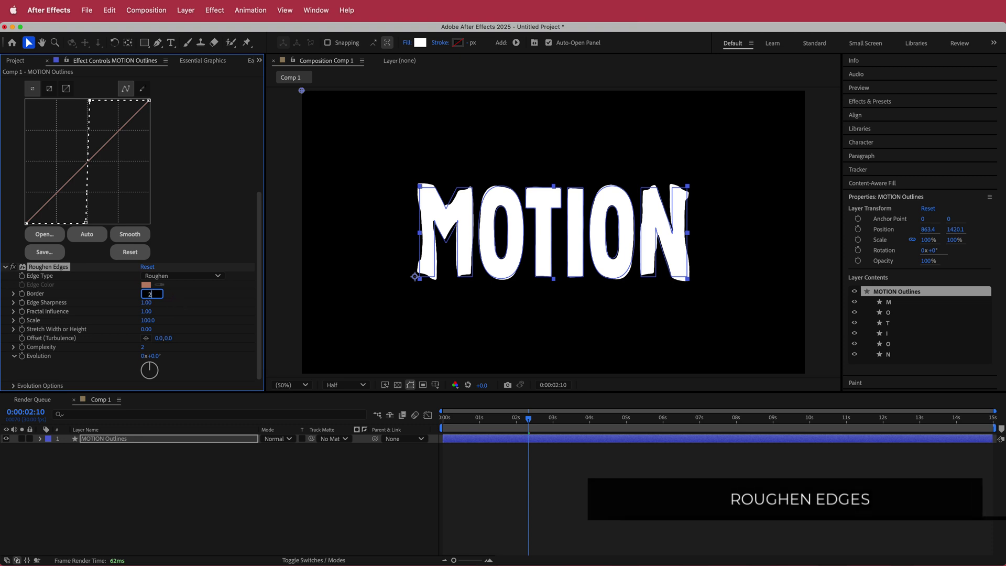
{"action": "type", "text": "5"}
{"action": "key", "text": "Return"}
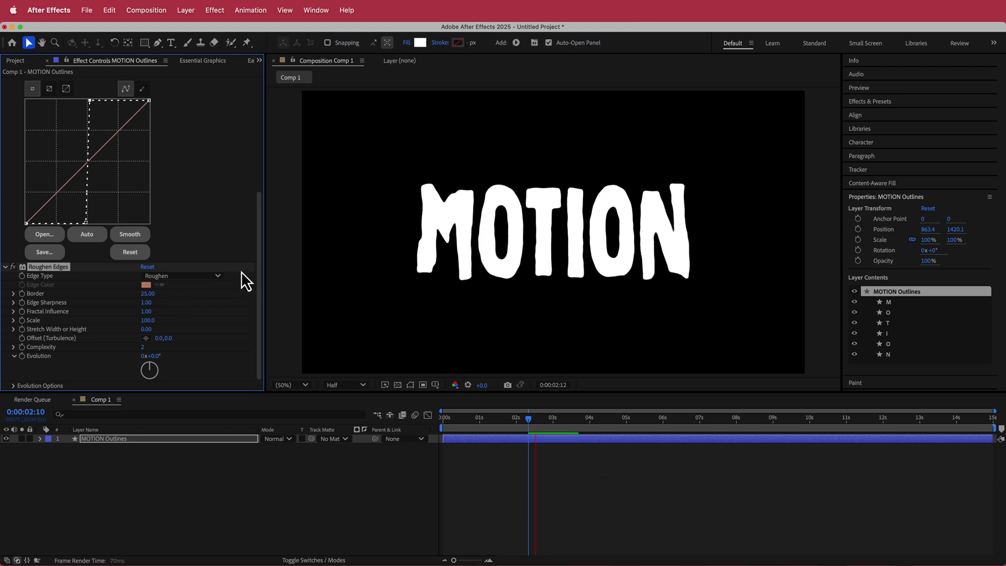
- Scrub the animation to check the roughened edges, then collapse the Roughen Edges settings
{"action": "left_click", "coordinate": [554, 419]}
{"action": "mouse_move", "coordinate": [552, 420]}
{"action": "left_mouse_down"}
{"action": "mouse_move", "coordinate": [429, 423]}
{"action": "mouse_move", "coordinate": [547, 420]}
{"action": "left_mouse_up"}
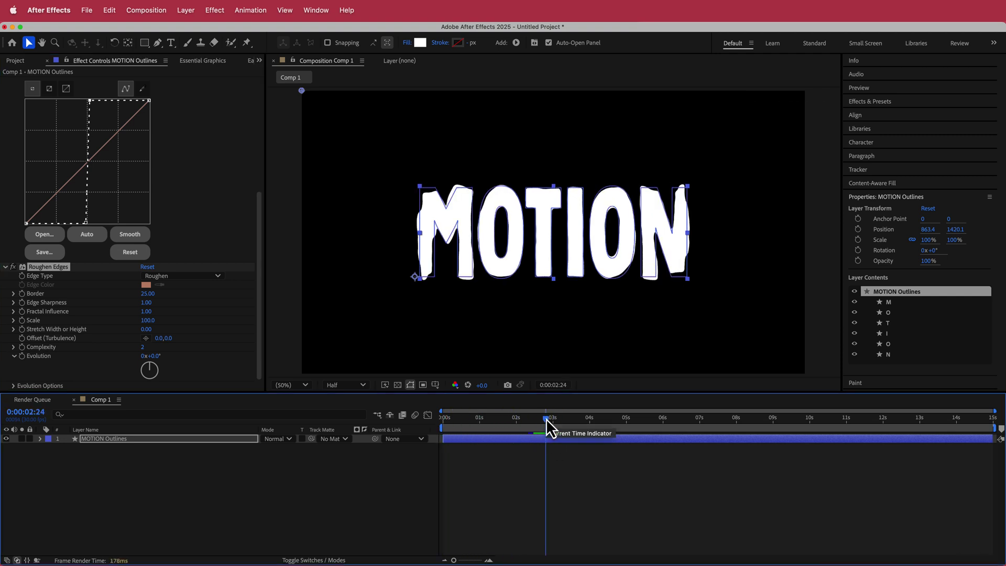
{"action": "left_click_drag", "start_coordinate": [546, 418], "coordinate": [448, 425]}
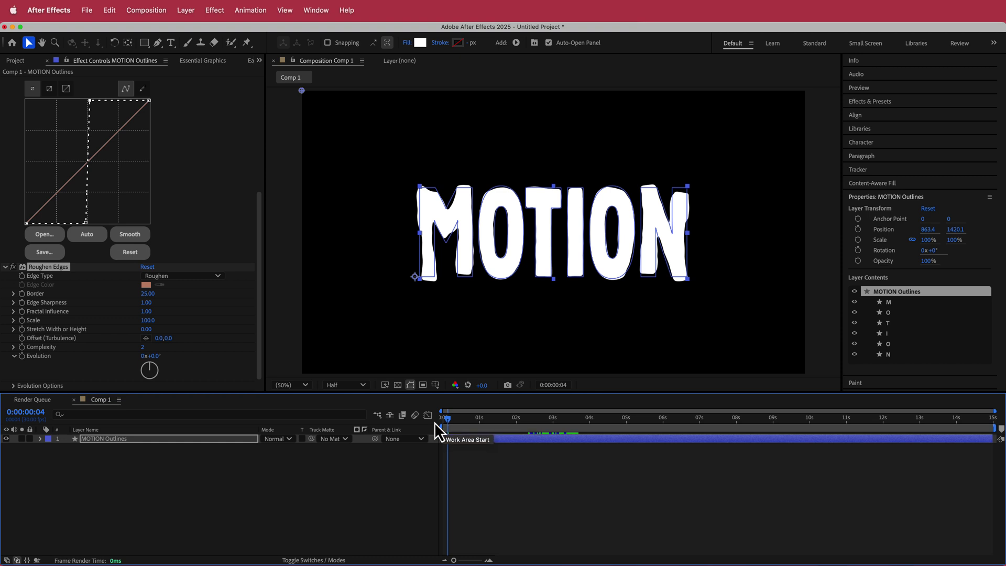
{"action": "left_click", "coordinate": [5, 267]}
{"action": "left_click", "coordinate": [171, 498]}
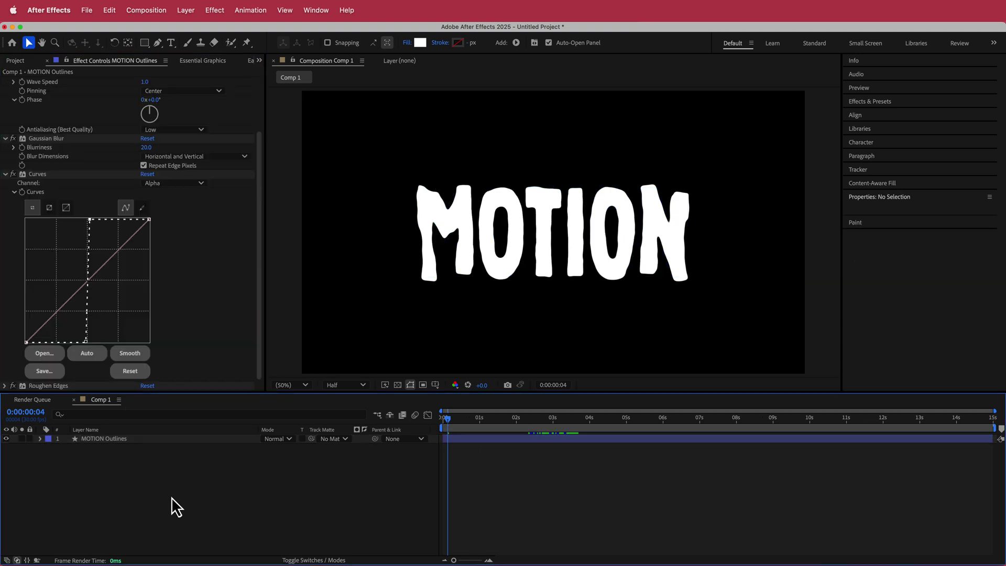
{"action": "left_click", "coordinate": [121, 439]}
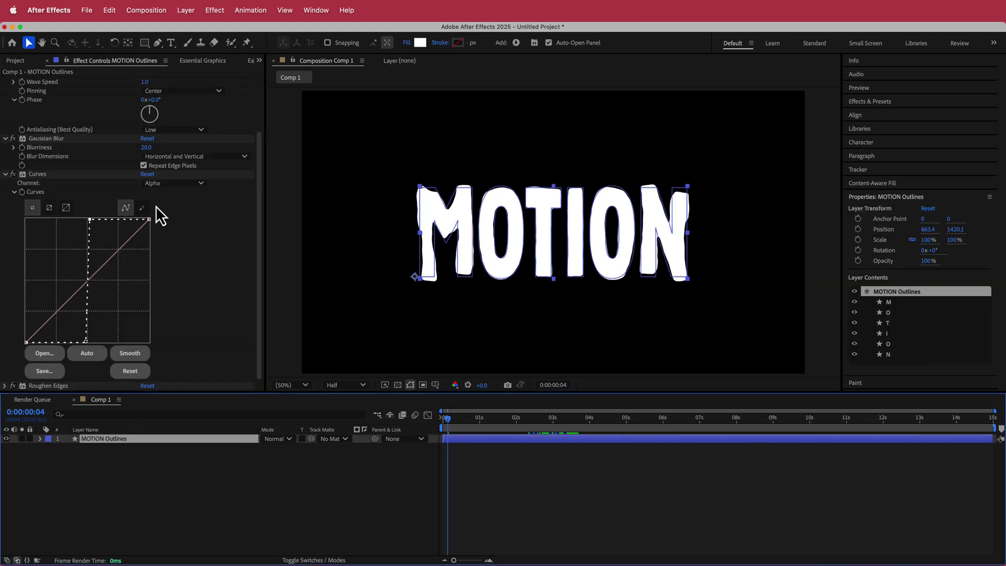
- Pre-compose the MOTION Outlines layer into a composition named TEXT-MAIN
{"action": "left_click", "coordinate": [186, 12]}
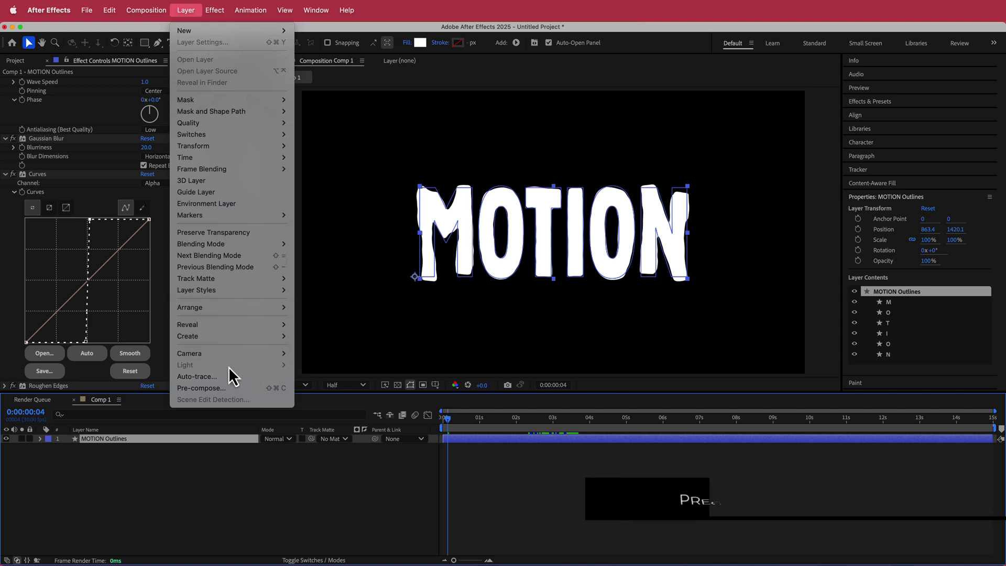
{"action": "left_click", "coordinate": [221, 389]}
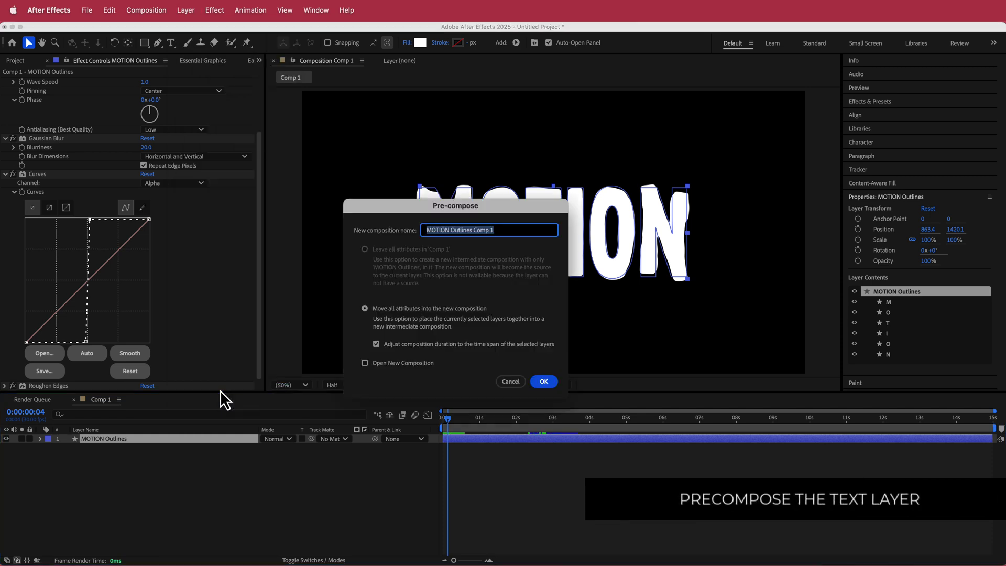
{"action": "type", "text": "TEX"}
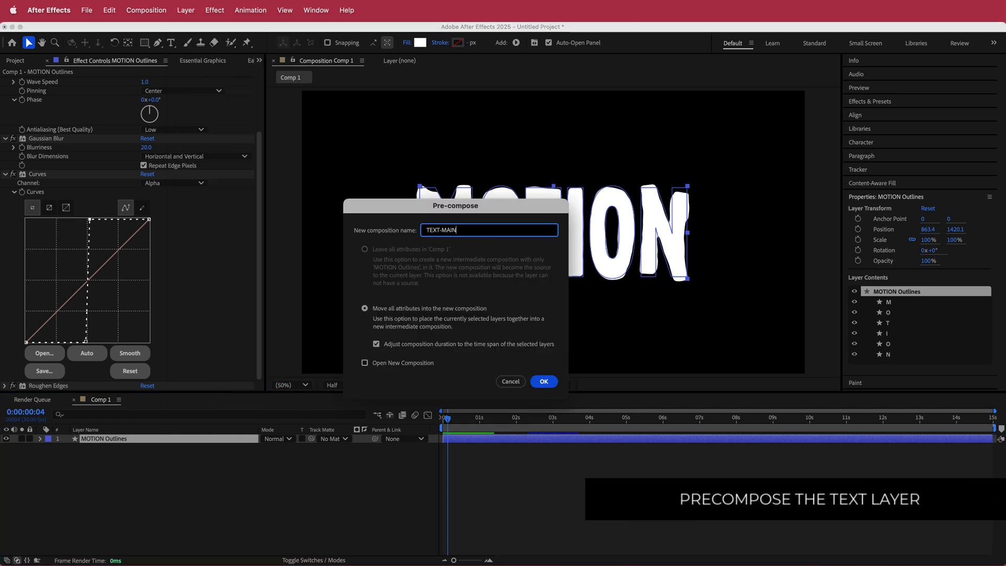
{"action": "type", "text": "T-MAIN"}
{"action": "key", "text": "Return"}
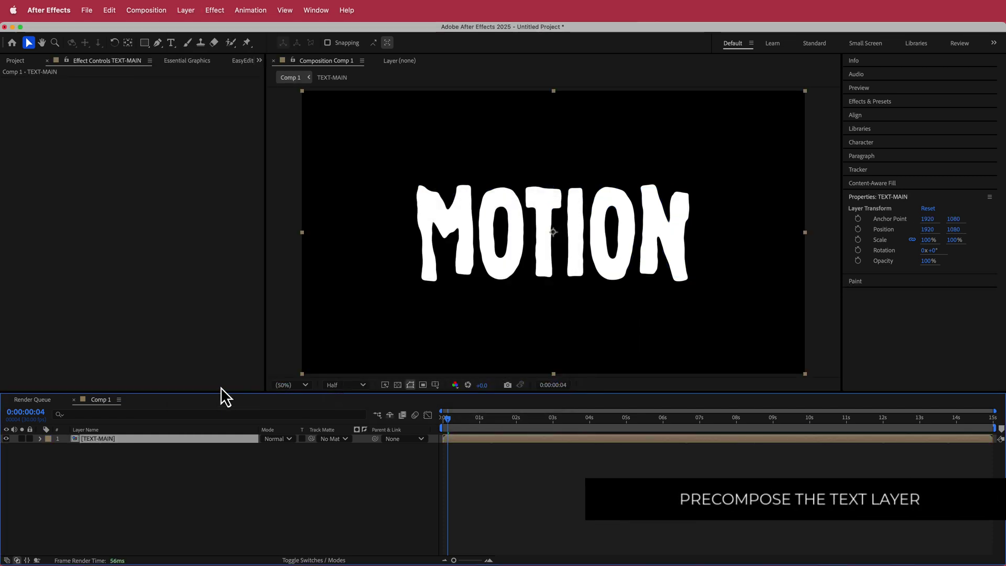
{"action": "left_click", "coordinate": [15, 61]}
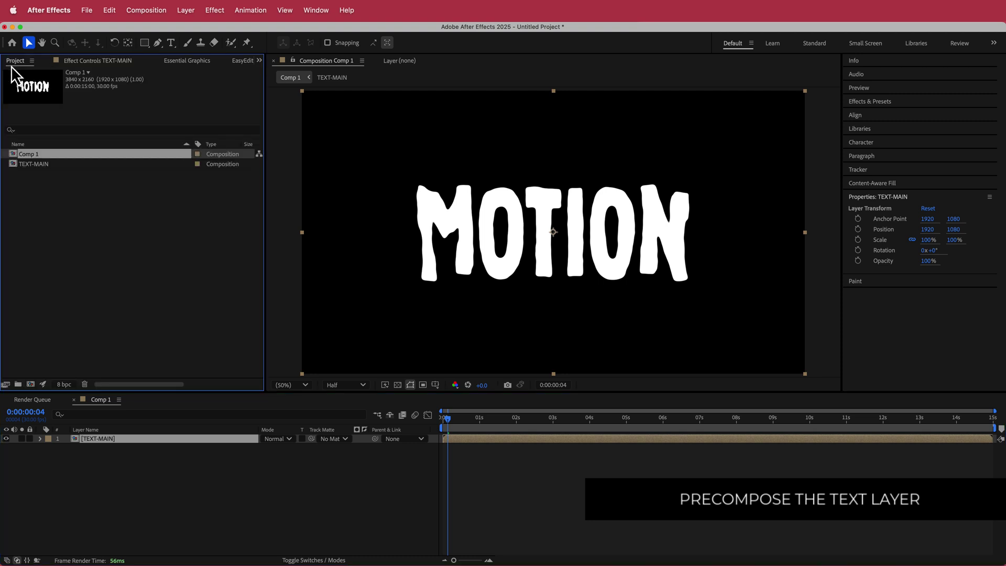
- Duplicate TEXT-MAIN, rename the copy TEXT-BG, and add it to Comp 1 as layer 2
{"action": "left_click", "coordinate": [42, 167]}
{"action": "key", "text": "super+d"}
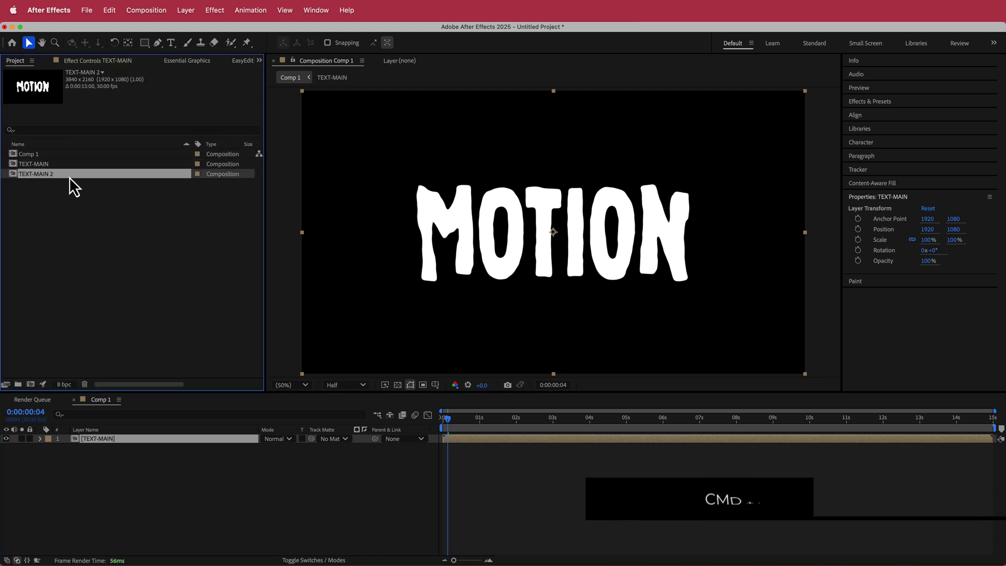
{"action": "left_click", "coordinate": [53, 174]}
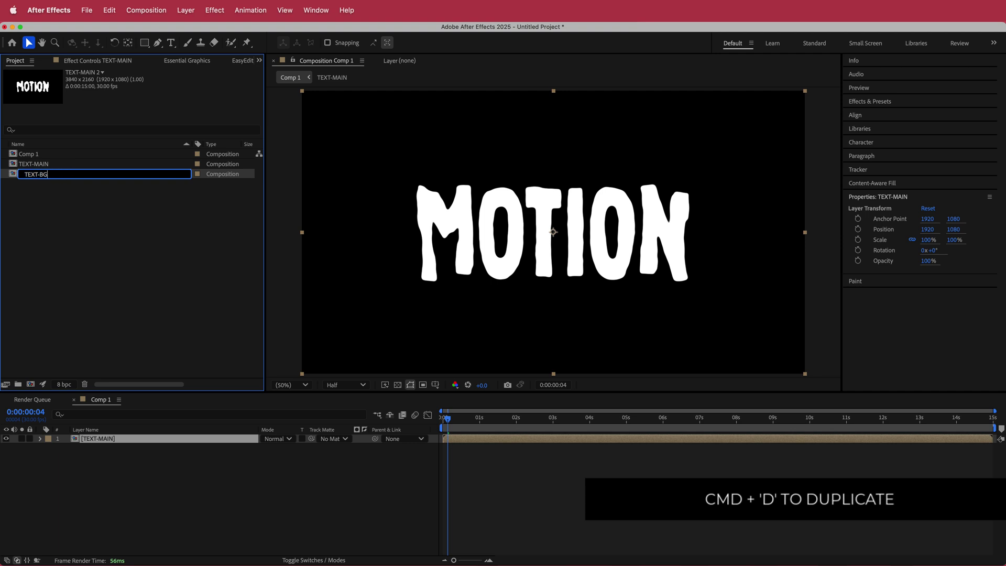
{"action": "key", "text": "Return"}
{"action": "left_click_drag", "start_coordinate": [26, 169], "coordinate": [108, 462]}
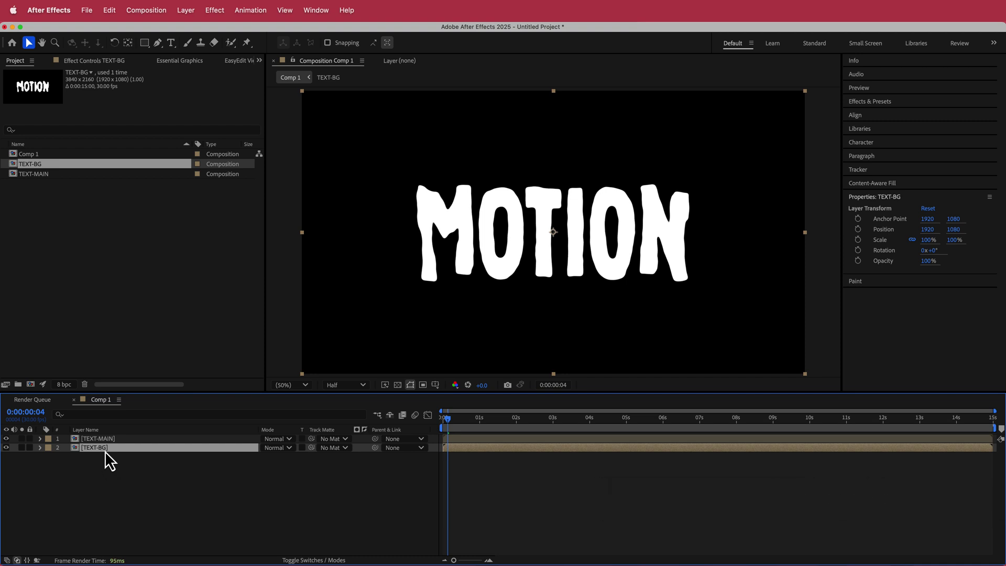
- Inside TEXT-BG, change the MOTION Outlines Wave Warp height to -40
{"action": "double_click", "coordinate": [102, 449]}
{"action": "left_click", "coordinate": [110, 439]}
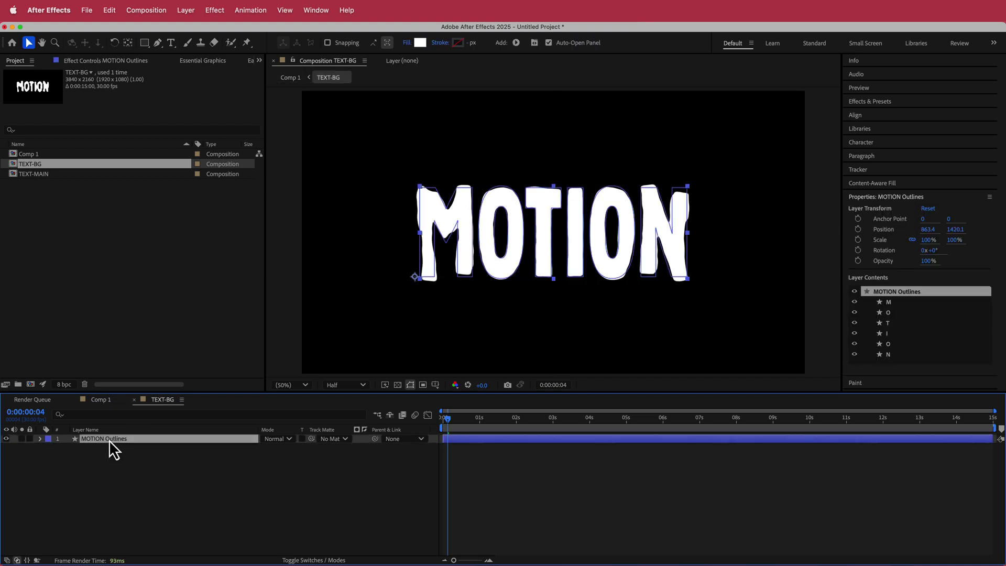
{"action": "left_click", "coordinate": [93, 62]}
{"action": "left_click", "coordinate": [147, 99]}
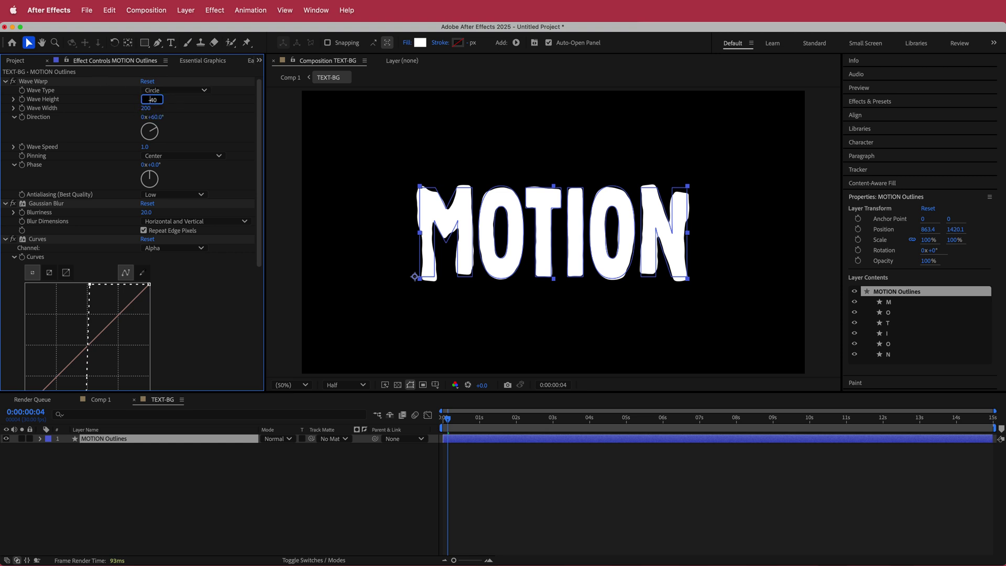
{"action": "type", "text": "-"}
{"action": "key", "text": "Return"}
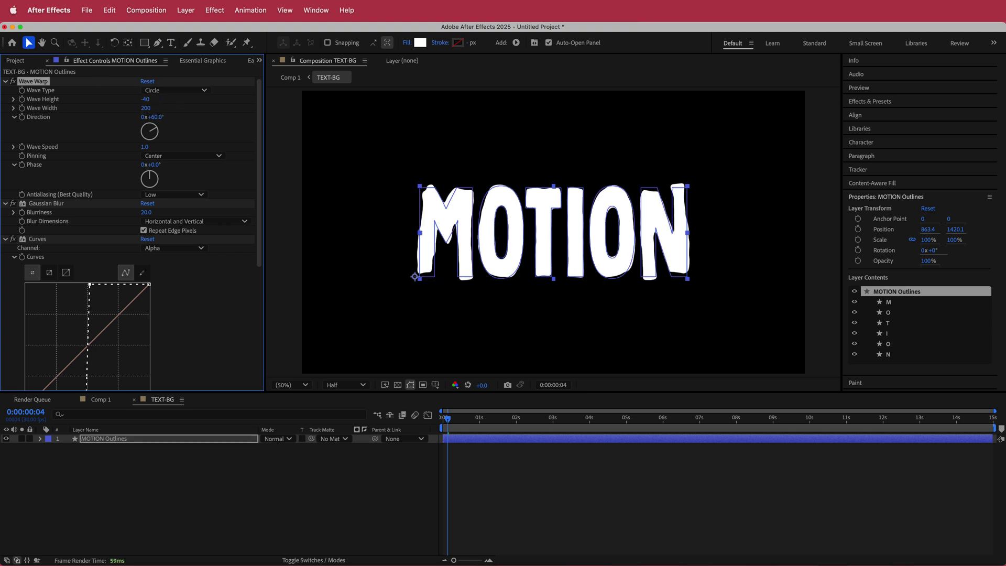
- Back in Comp 1, set preview resolution to Quarter and preview the animation
{"action": "left_click", "coordinate": [99, 400]}
{"action": "left_click_drag", "start_coordinate": [457, 419], "coordinate": [645, 419]}
{"action": "left_click", "coordinate": [346, 386]}
{"action": "left_click", "coordinate": [346, 456]}
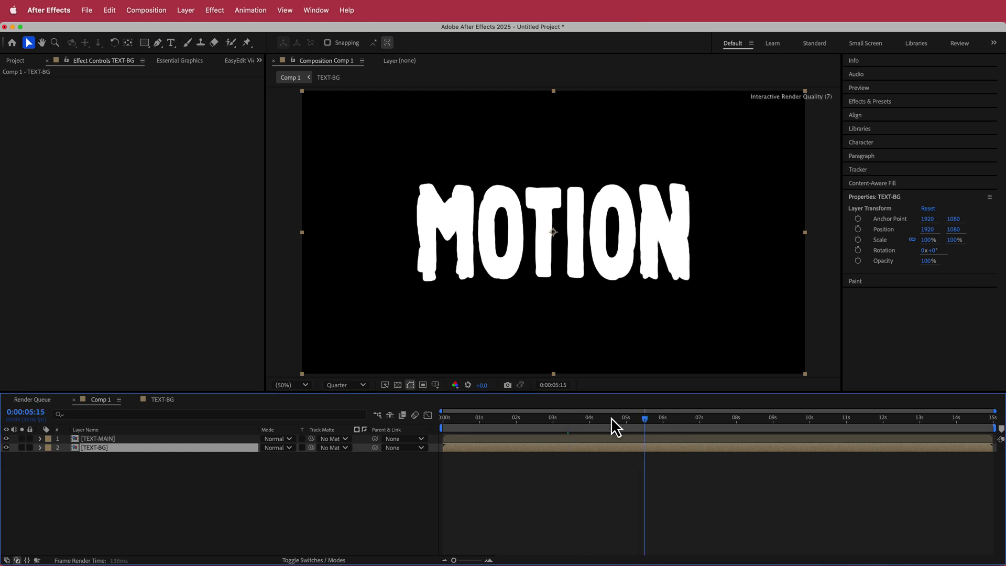
{"action": "left_click_drag", "start_coordinate": [470, 420], "coordinate": [523, 419]}
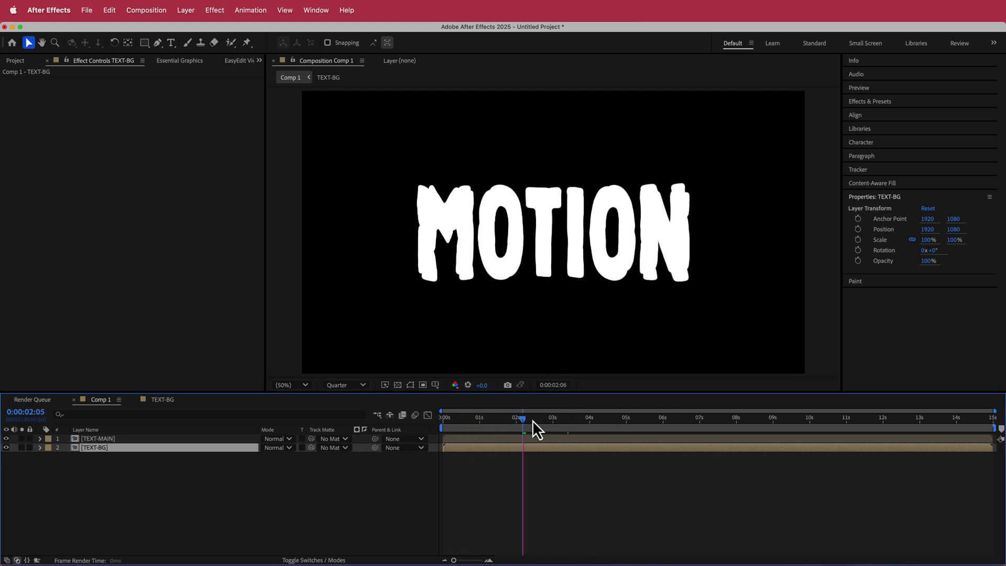
{"action": "key", "text": "space"}
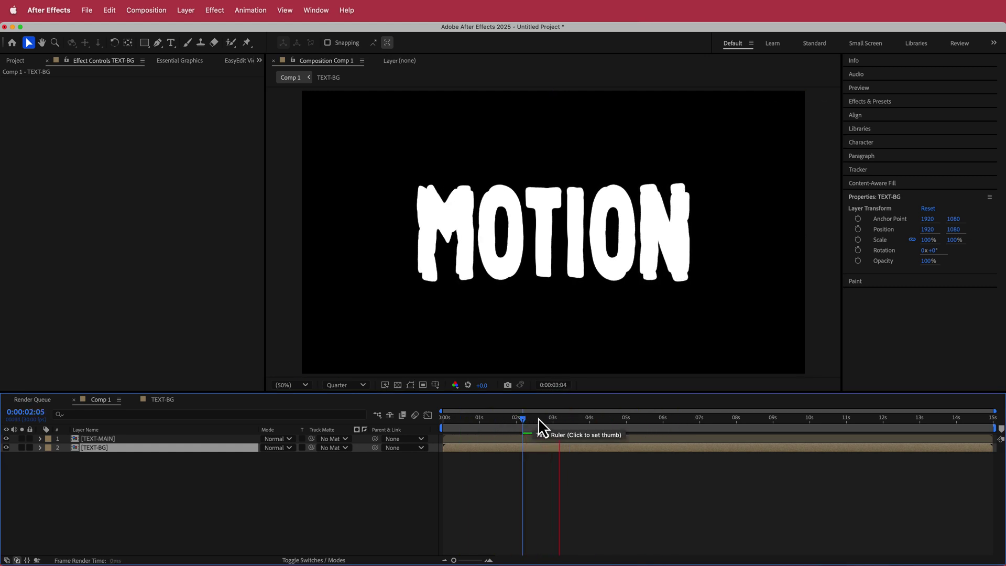
{"action": "key", "text": "space"}
{"action": "left_click", "coordinate": [529, 419]}
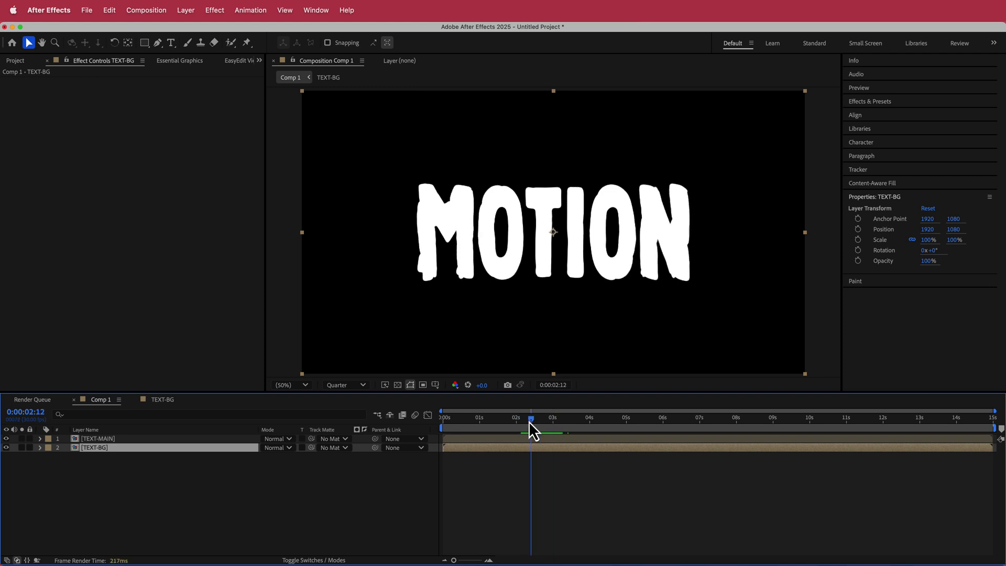
{"action": "left_click_drag", "start_coordinate": [529, 420], "coordinate": [464, 422]}
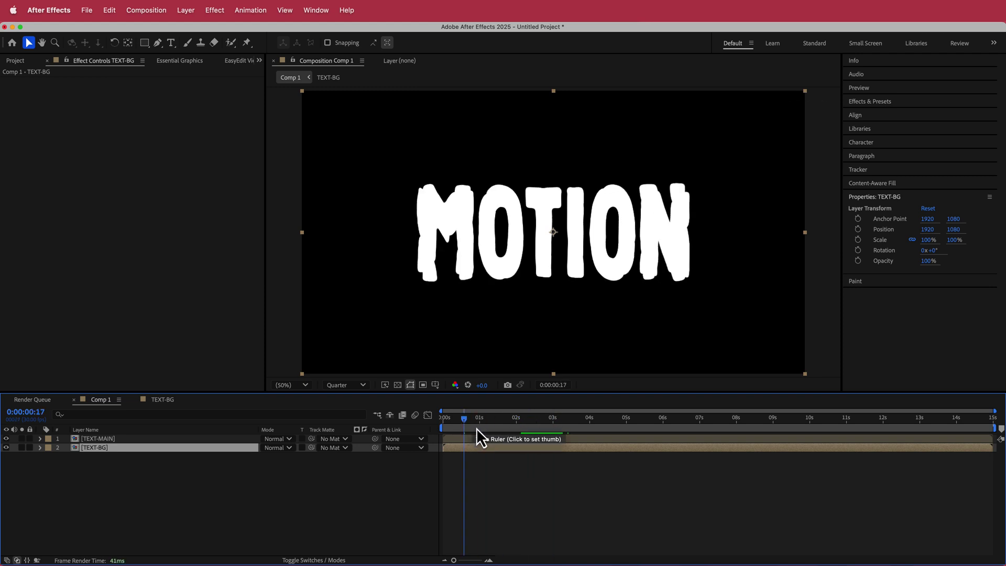
- Create a new BG solid and move it beneath the TEXT-BG layer
{"action": "right_click", "coordinate": [363, 440]}
{"action": "mouse_move", "coordinate": [422, 449]}
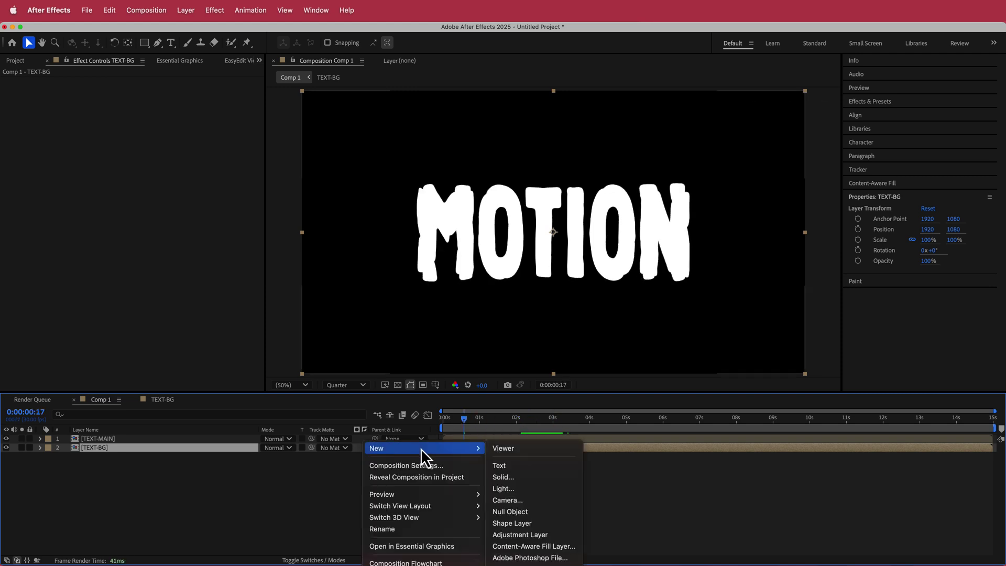
{"action": "left_click", "coordinate": [539, 479]}
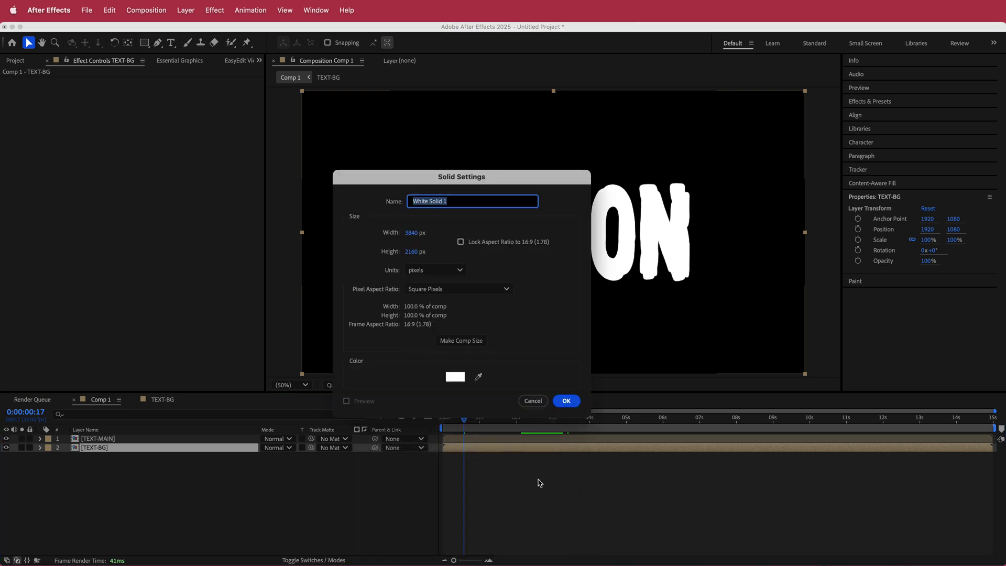
{"action": "key", "text": "Return"}
{"action": "left_click_drag", "start_coordinate": [153, 451], "coordinate": [155, 460]}
- Apply a Fill effect to BG and set its colour to black (000000)
{"action": "key", "text": "ctrl+space"}
{"action": "type", "text": "ill"}
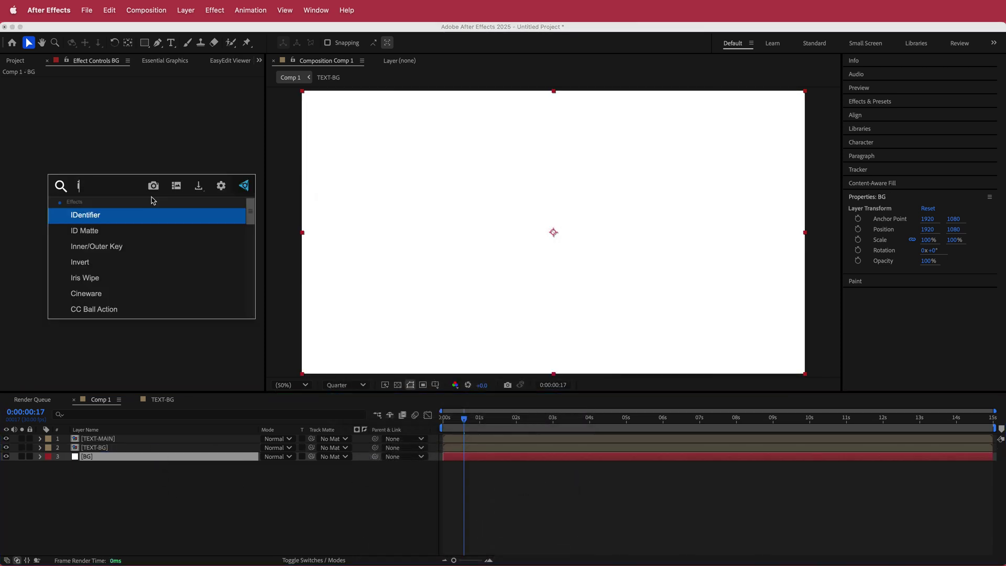
{"action": "key", "text": "Down"}
{"action": "key", "text": "Down"}
{"action": "key", "text": "Return"}
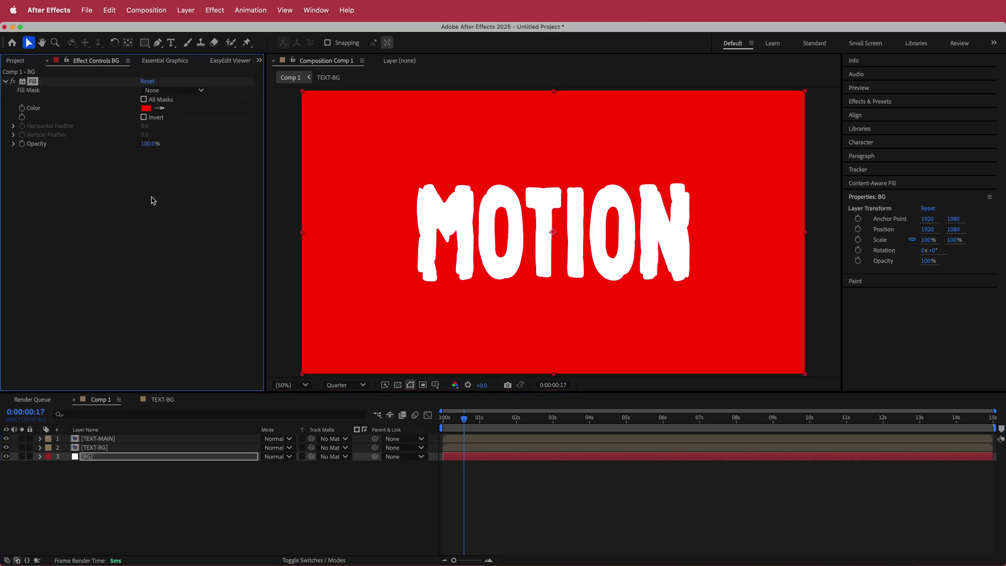
{"action": "left_click", "coordinate": [146, 109]}
{"action": "left_click_drag", "start_coordinate": [107, 263], "coordinate": [39, 330]}
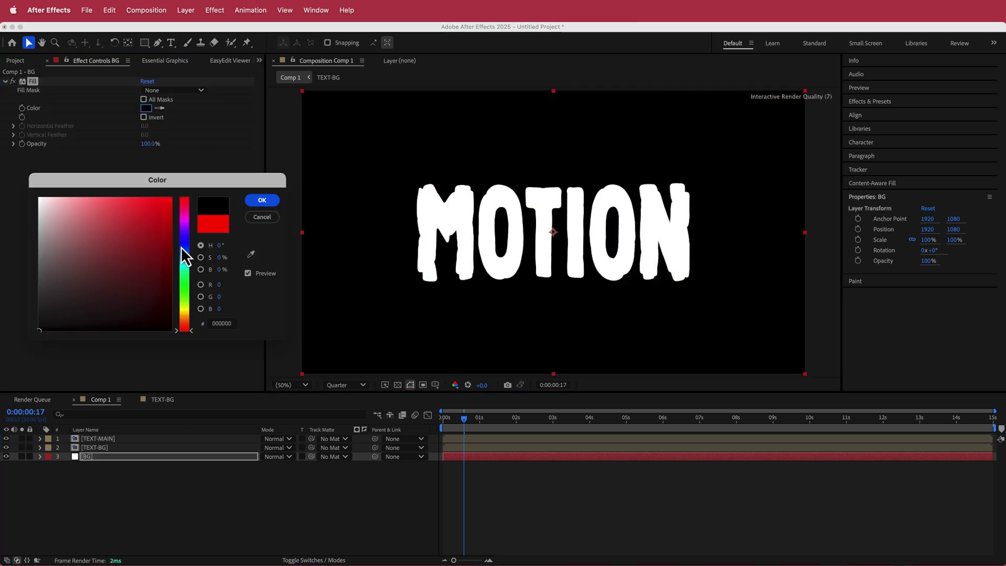
{"action": "left_click", "coordinate": [262, 201]}
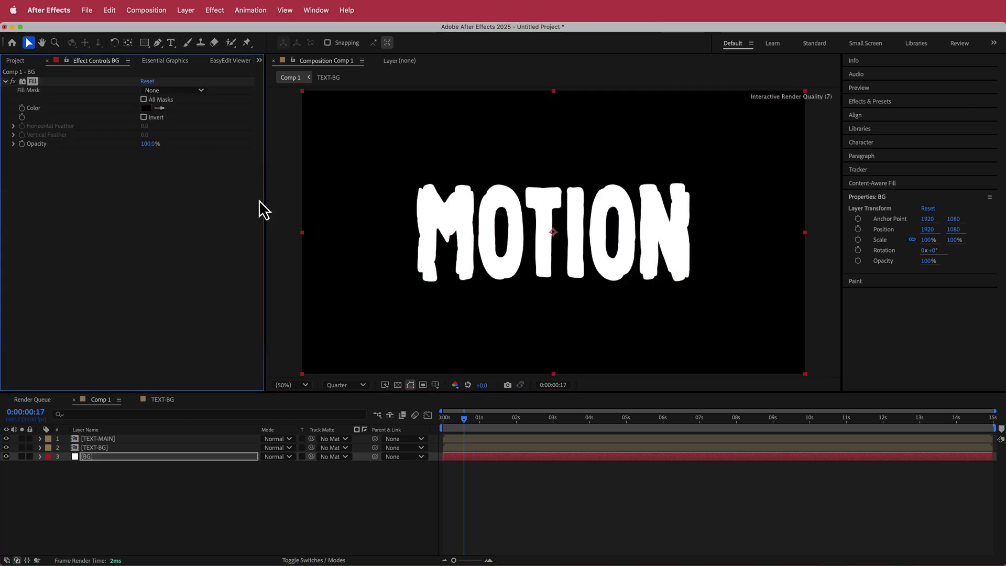
{"action": "left_click", "coordinate": [116, 441]}
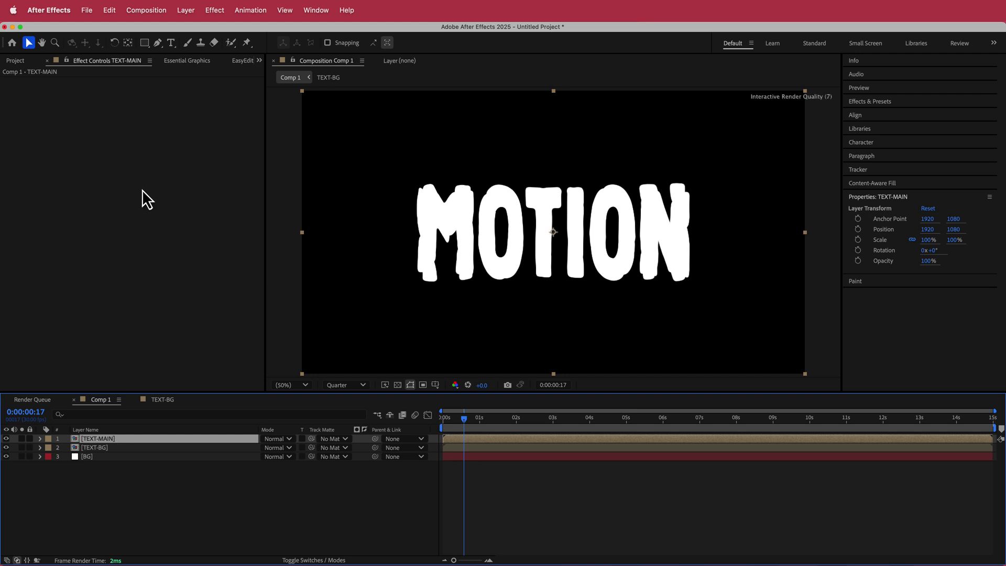
- Apply Gradient Ramp to TEXT-MAIN and swap its start and end colours
{"action": "key", "text": "ctrl+space"}
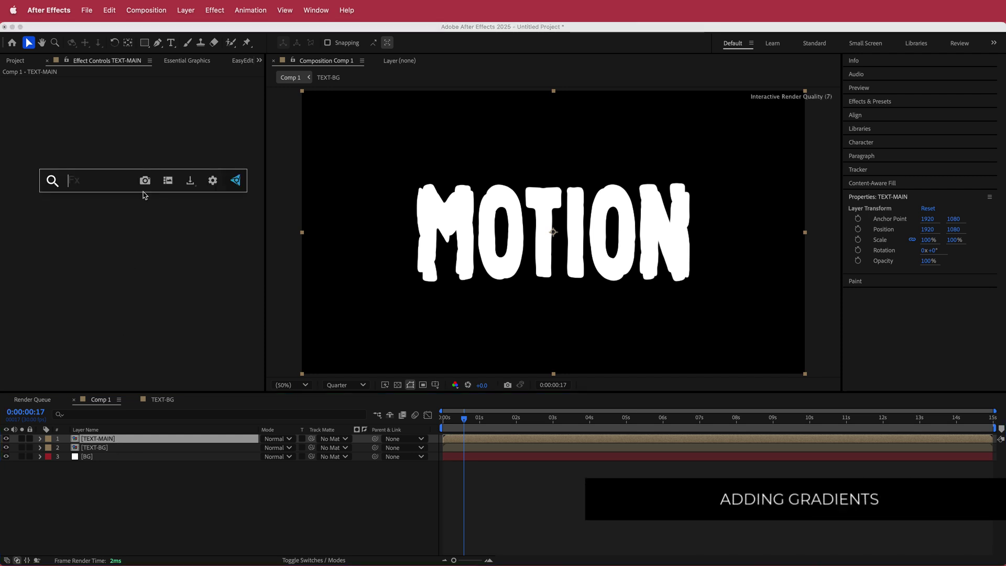
{"action": "type", "text": "ramp"}
{"action": "key", "text": "Down"}
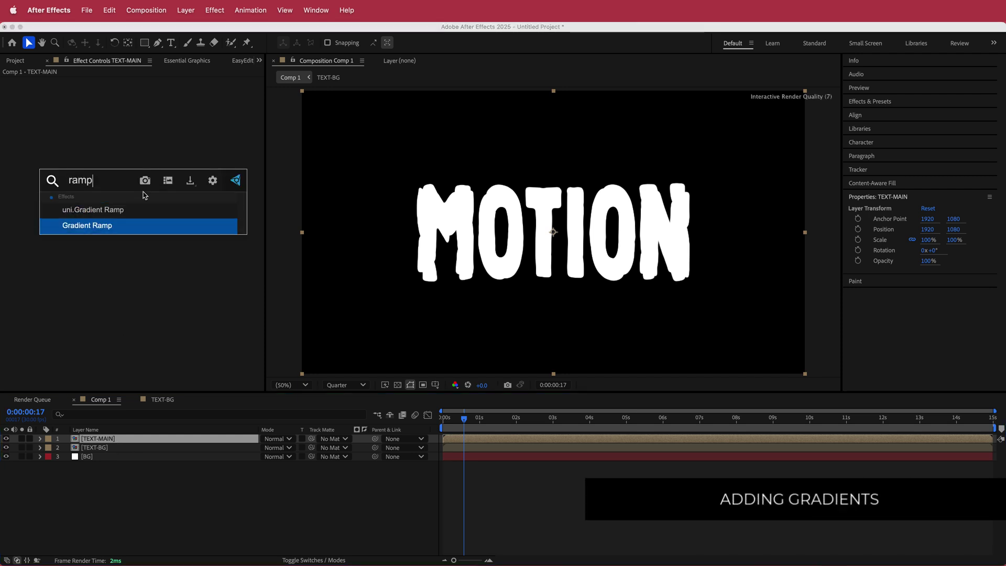
{"action": "key", "text": "Return"}
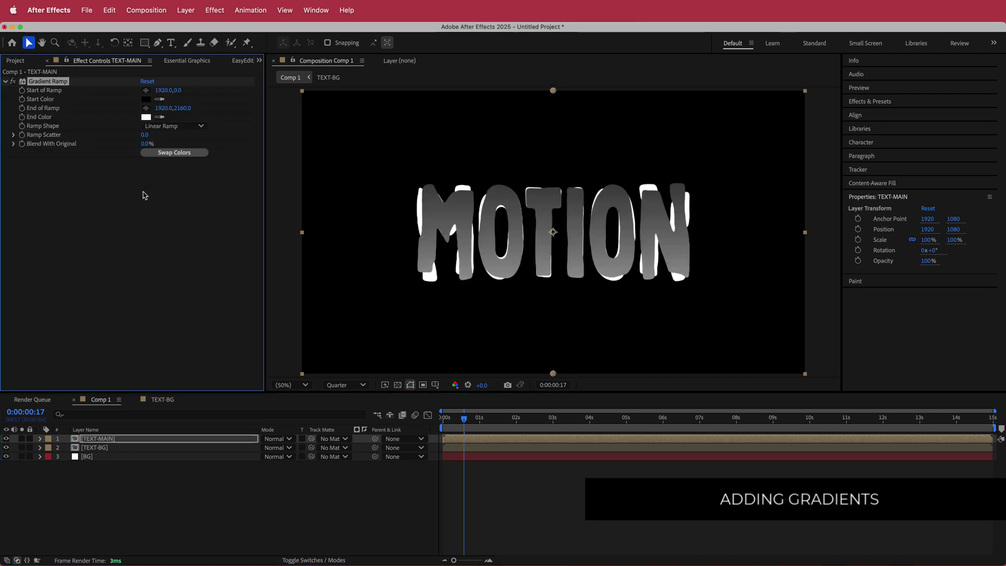
{"action": "left_click", "coordinate": [175, 153]}
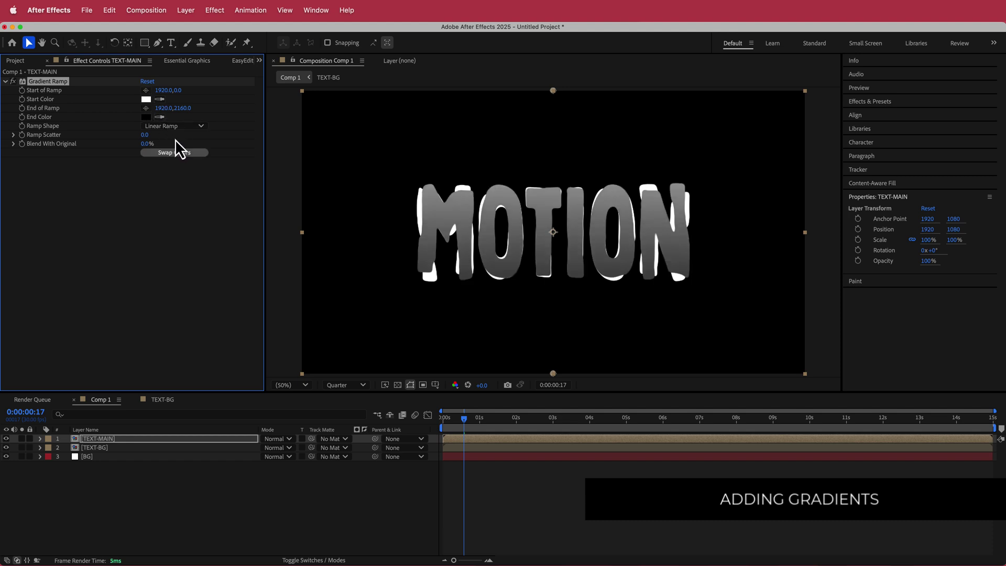
- Place the ramp start near the top of MOTION and the end near the bottom
{"action": "left_click", "coordinate": [146, 90]}
{"action": "left_click", "coordinate": [552, 140]}
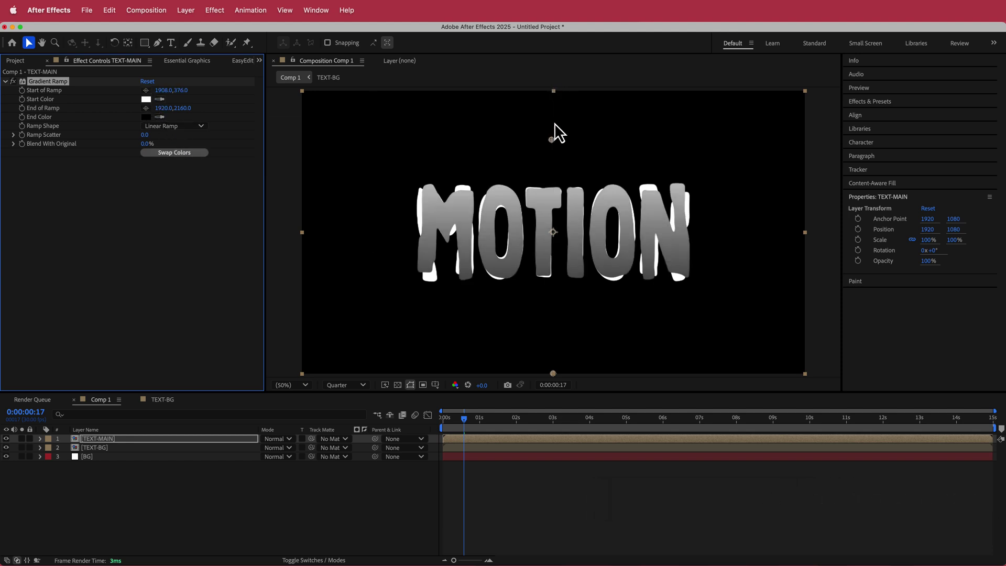
{"action": "left_click_drag", "start_coordinate": [554, 139], "coordinate": [553, 116]}
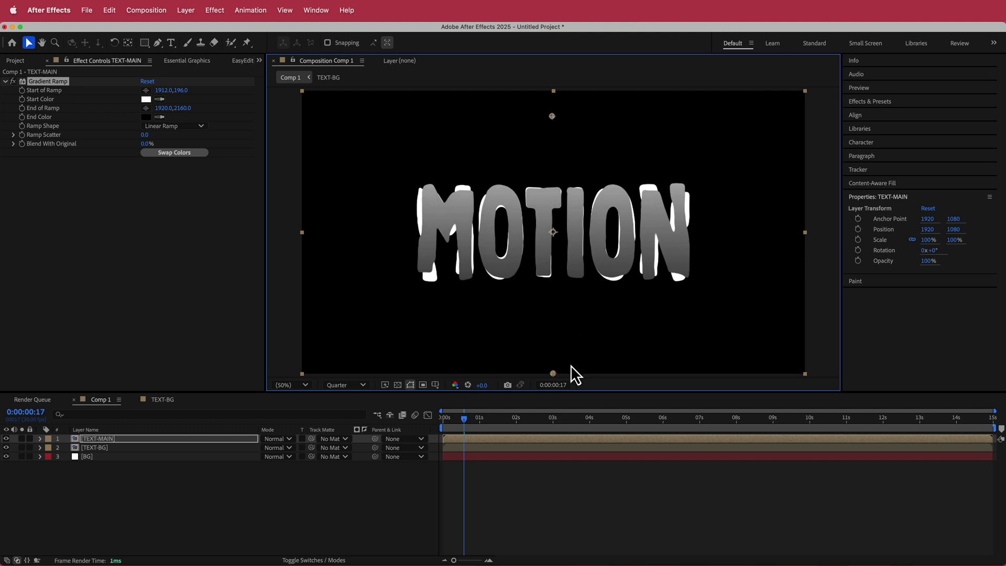
{"action": "left_click", "coordinate": [146, 108]}
{"action": "left_click", "coordinate": [560, 344]}
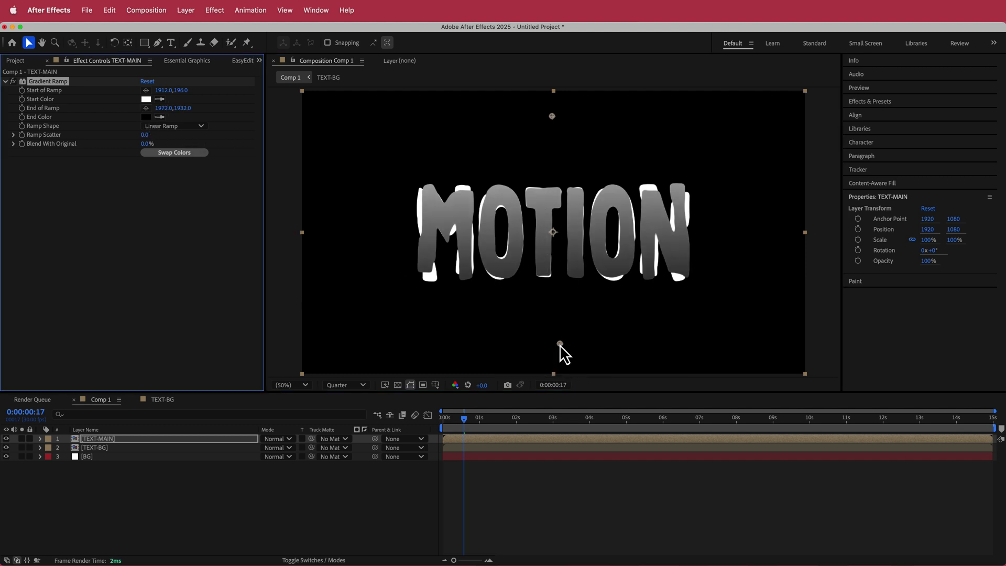
{"action": "left_click_drag", "start_coordinate": [557, 344], "coordinate": [548, 340]}
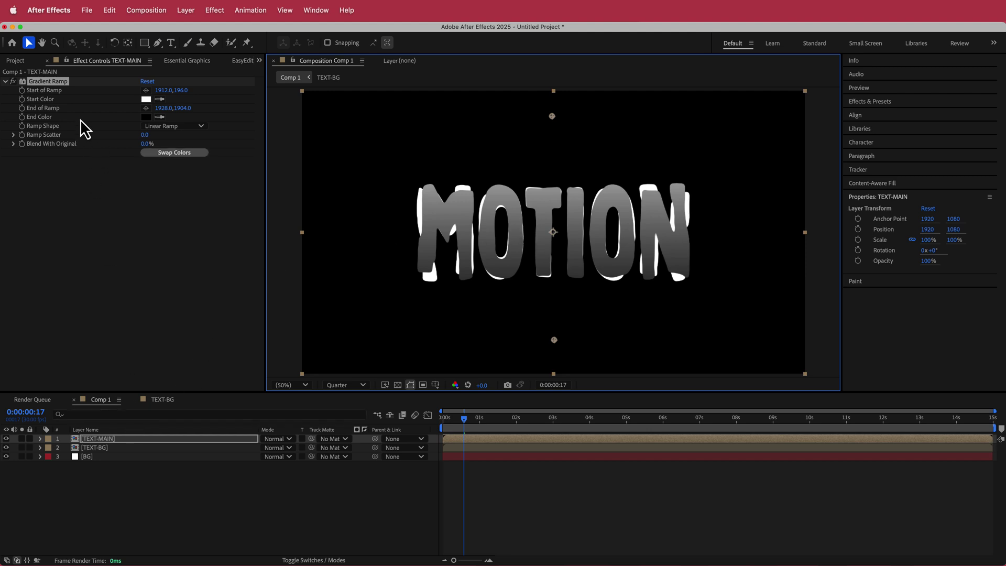
{"action": "left_click", "coordinate": [101, 449]}
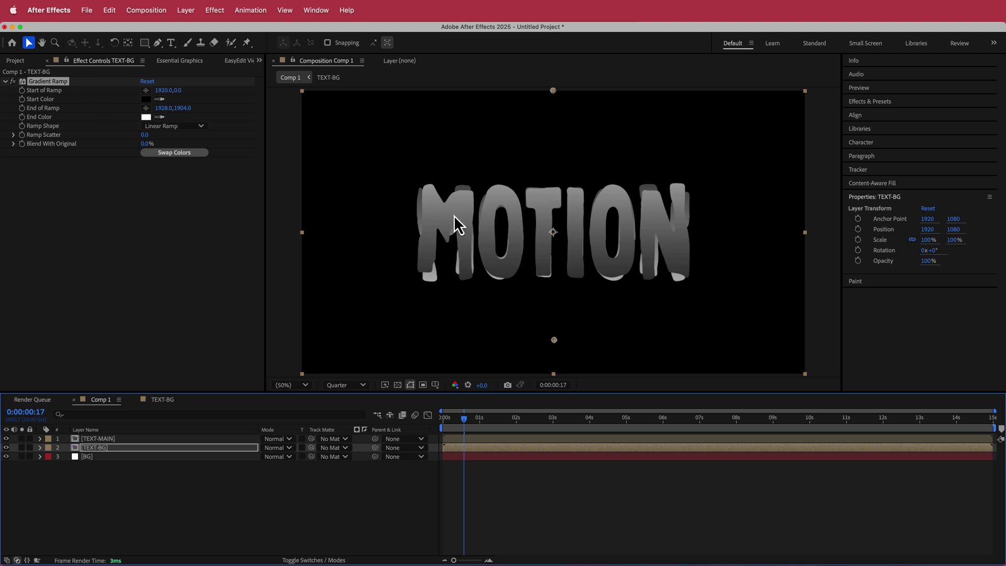
- Swap the colours of TEXT-BG's Gradient Ramp so it runs white to black
{"action": "left_click", "coordinate": [175, 153]}
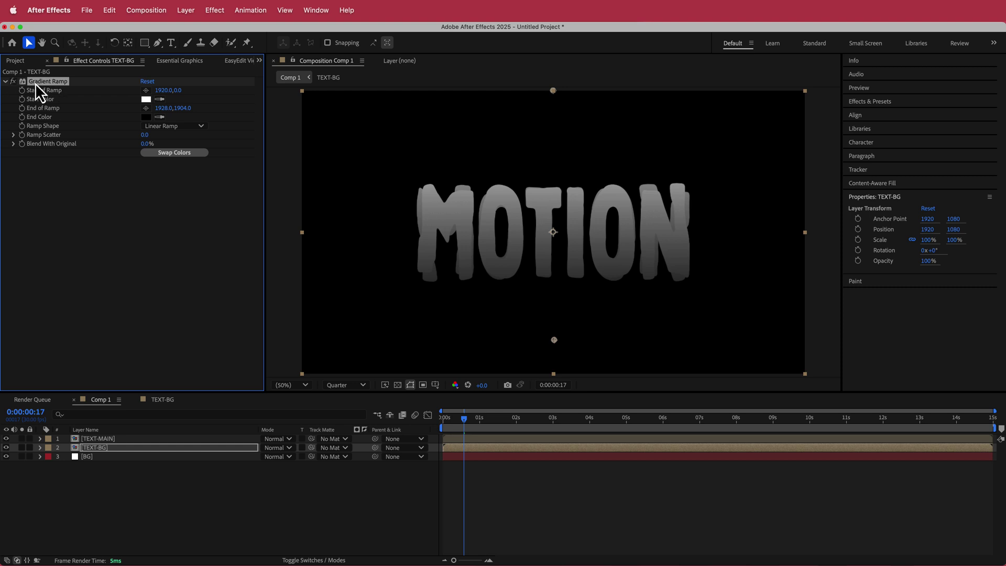
{"action": "left_click", "coordinate": [109, 442]}
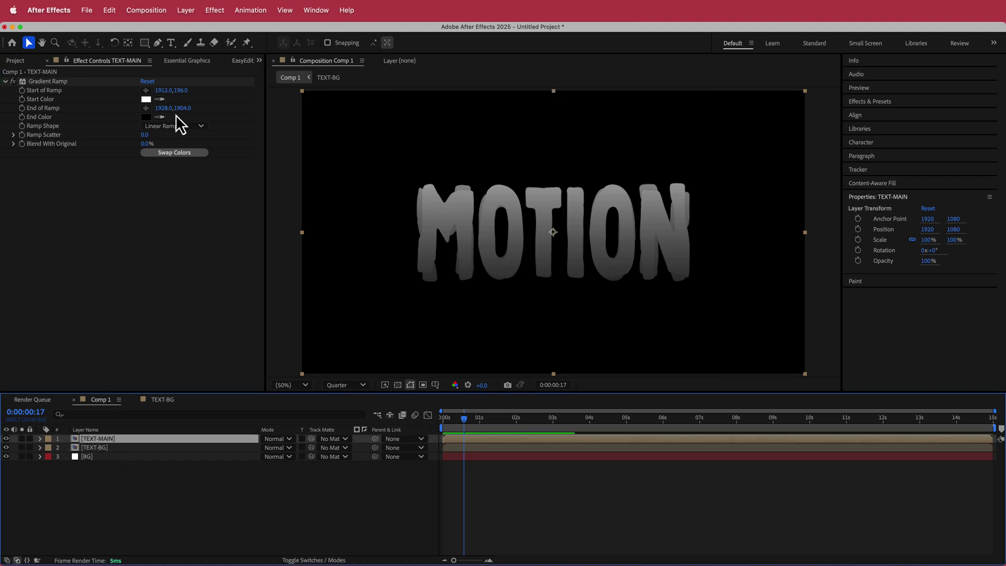
{"action": "left_click", "coordinate": [190, 12]}
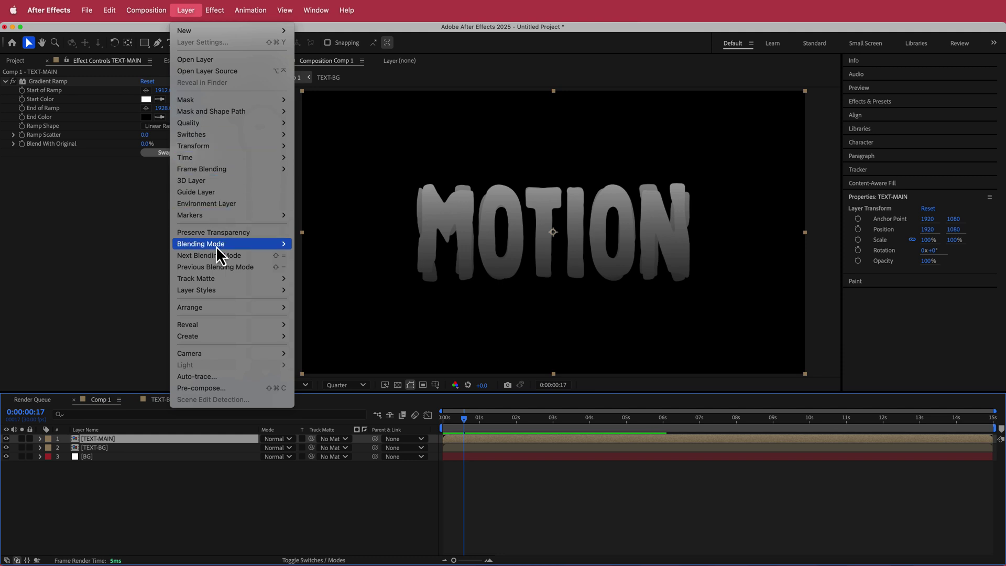
- Add Inner Glow and Stroke layer styles to the TEXT-MAIN layer
{"action": "mouse_move", "coordinate": [216, 292]}
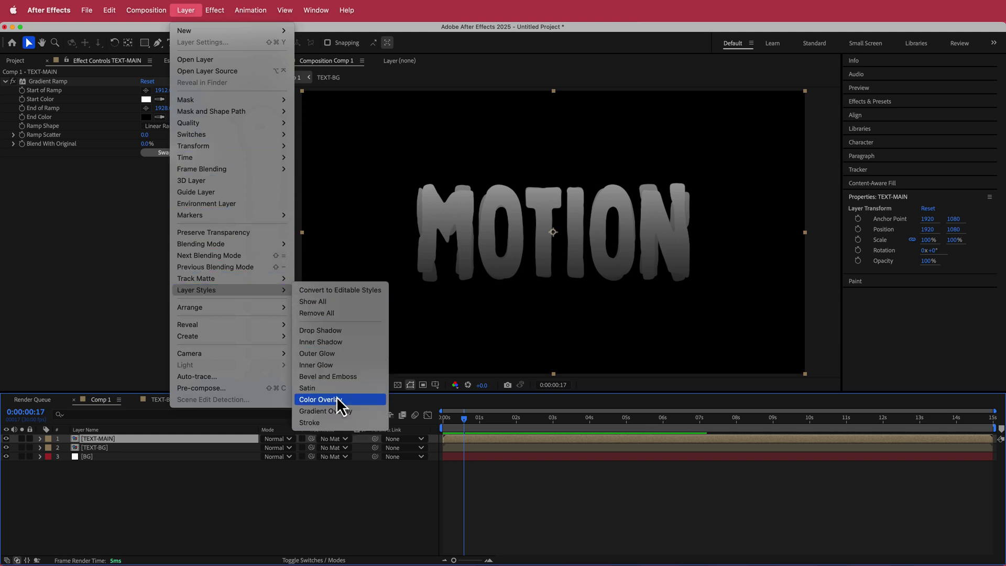
{"action": "left_click", "coordinate": [341, 369]}
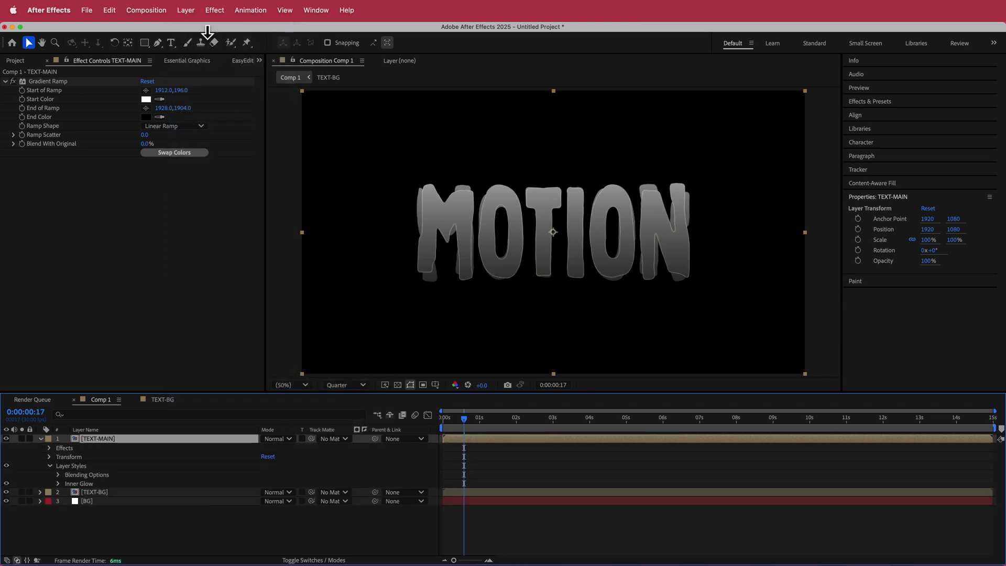
{"action": "left_click", "coordinate": [187, 11]}
{"action": "mouse_move", "coordinate": [234, 292]}
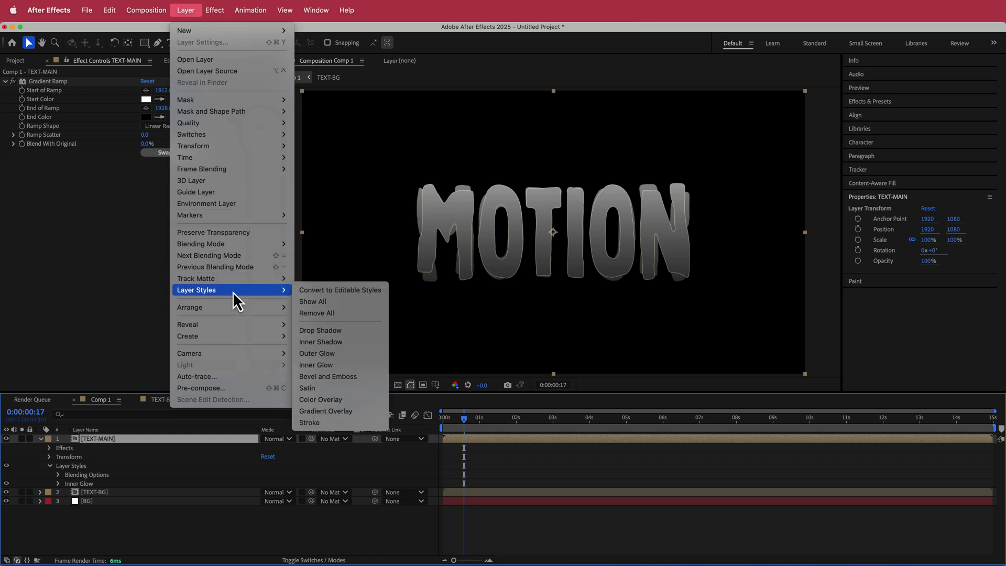
{"action": "left_click", "coordinate": [338, 422]}
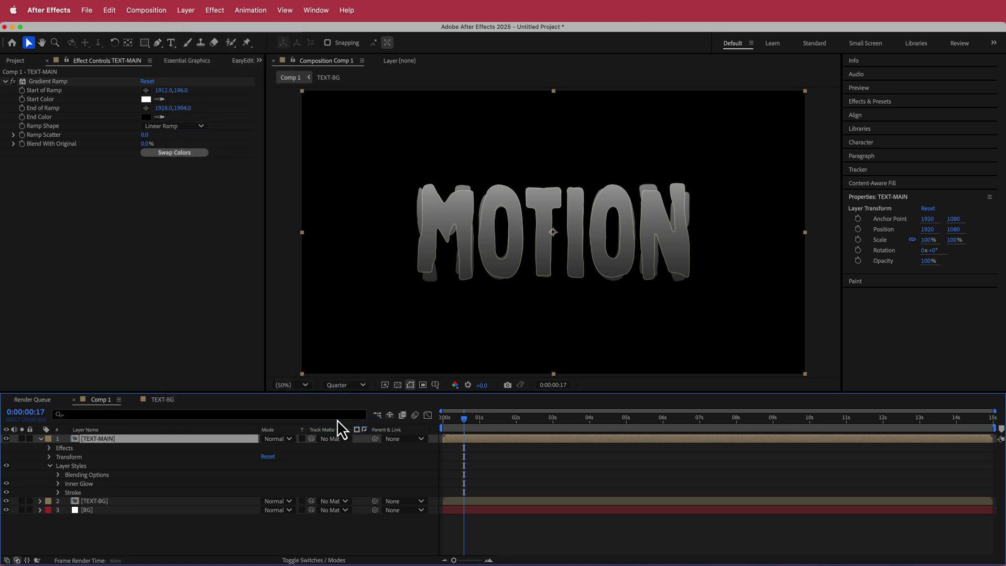
- Make the outside Stroke black with a size of 8
{"action": "left_click", "coordinate": [59, 493]}
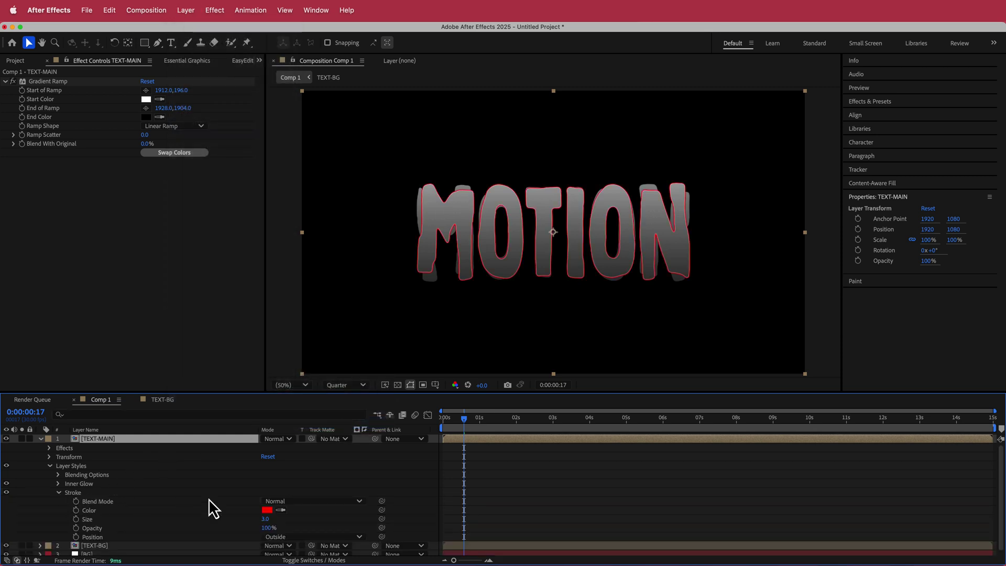
{"action": "left_click", "coordinate": [267, 510]}
{"action": "left_click", "coordinate": [39, 330]}
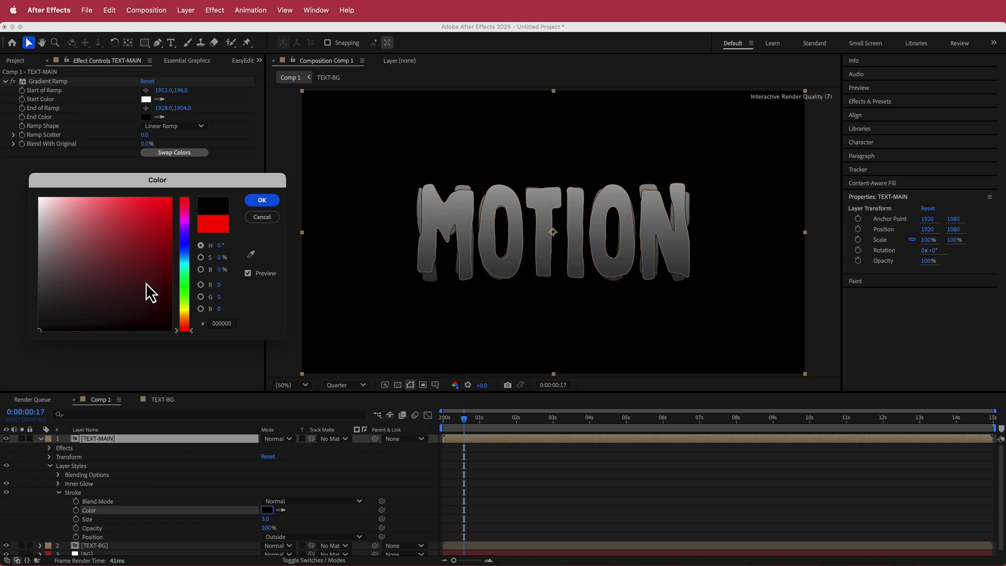
{"action": "left_click", "coordinate": [262, 200]}
{"action": "left_click", "coordinate": [265, 519]}
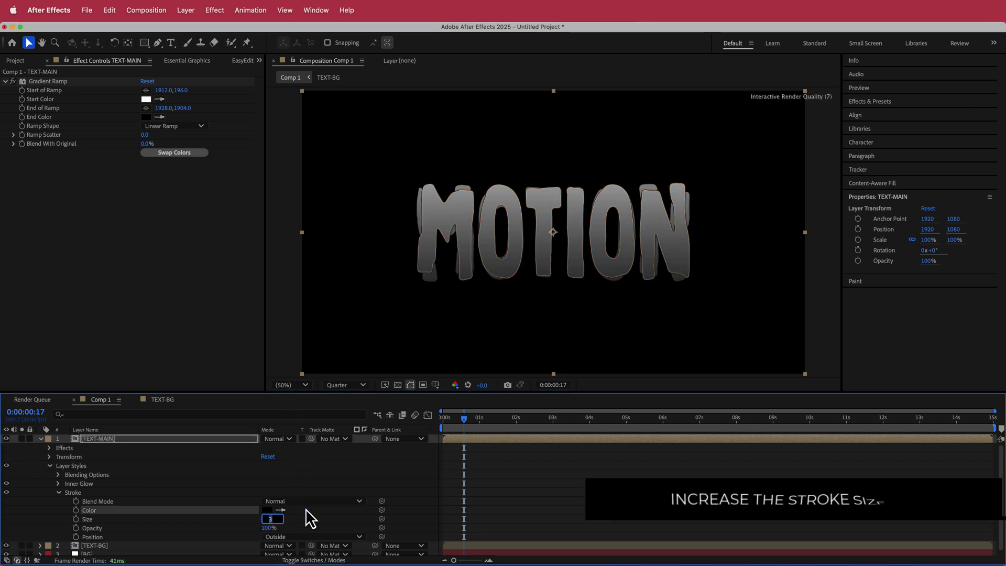
{"action": "type", "text": "7"}
{"action": "key", "text": "Return"}
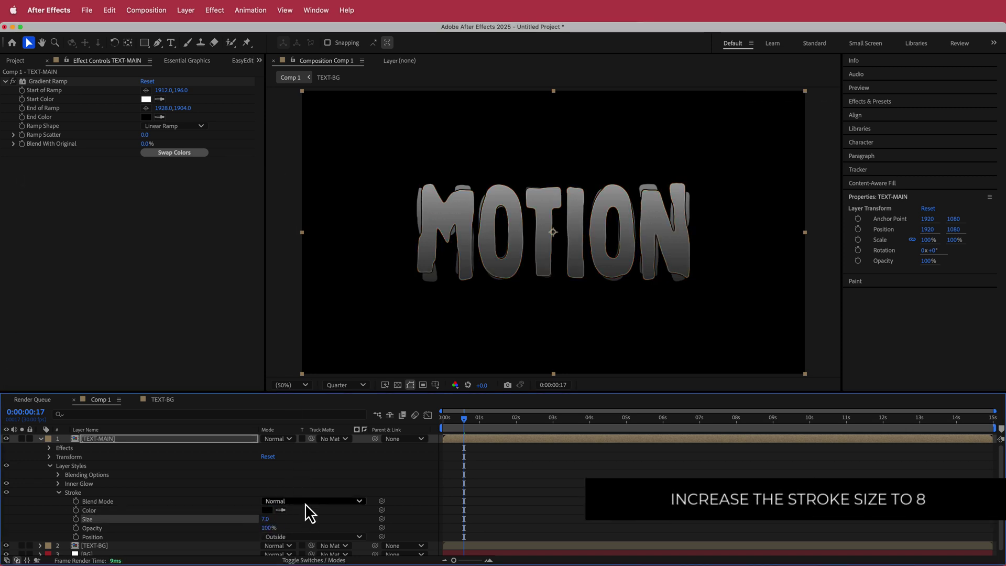
{"action": "left_click_drag", "start_coordinate": [267, 521], "coordinate": [272, 521]}
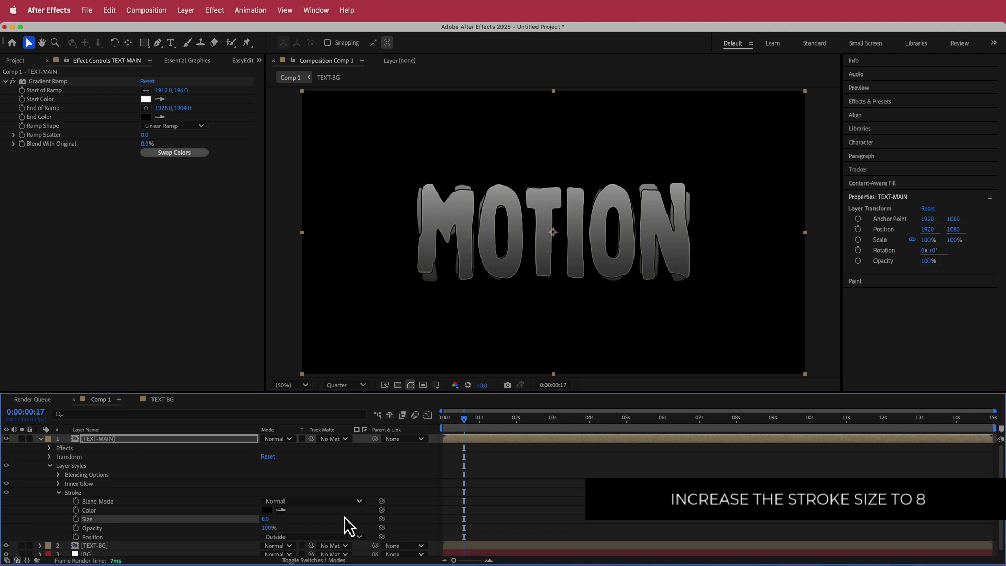
{"action": "left_click_drag", "start_coordinate": [464, 418], "coordinate": [444, 422]}
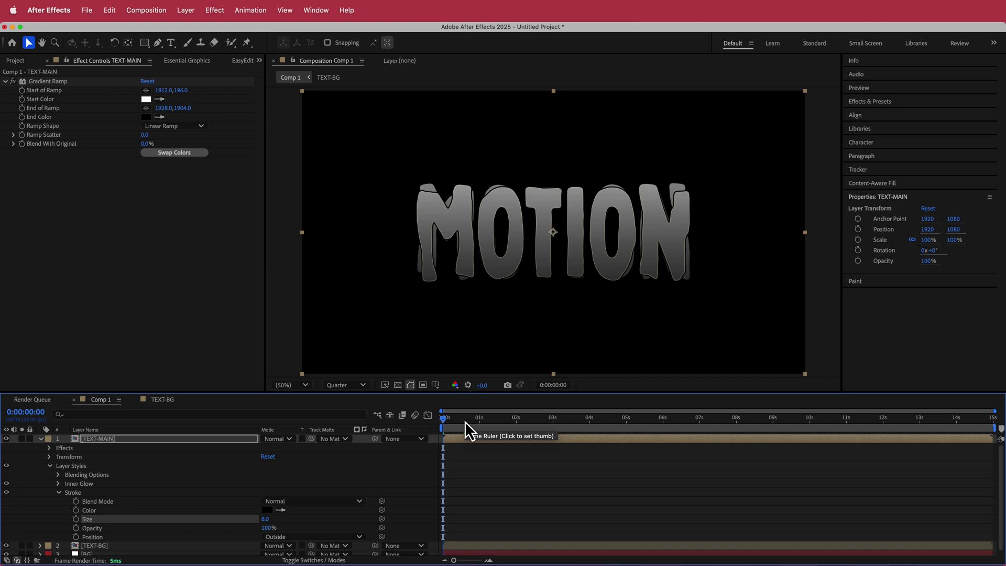
- Fold away TEXT-MAIN and add a new adjustment layer to Comp 1
{"action": "left_click", "coordinate": [41, 438]}
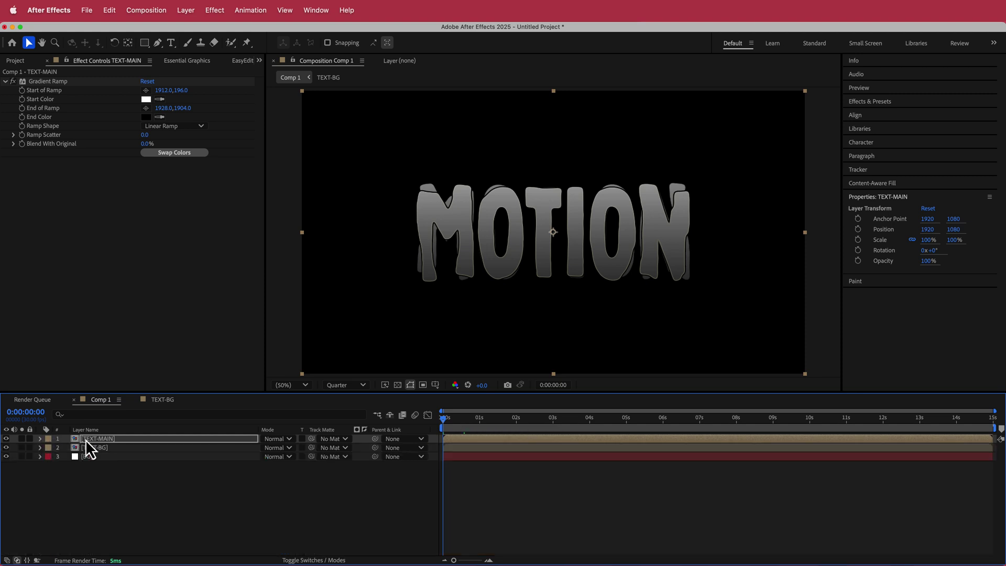
{"action": "right_click", "coordinate": [361, 438]}
{"action": "mouse_move", "coordinate": [394, 447]}
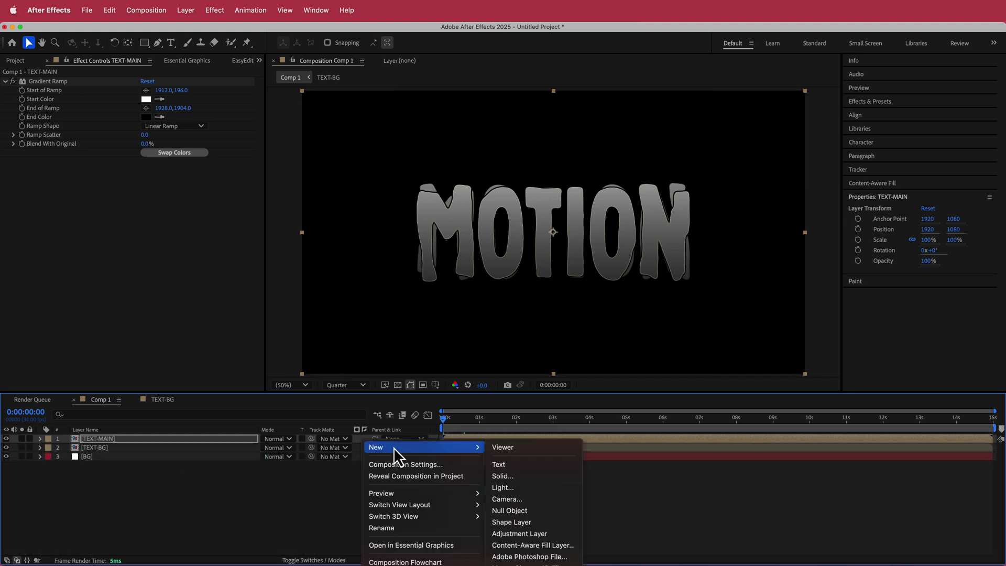
{"action": "left_click", "coordinate": [525, 534]}
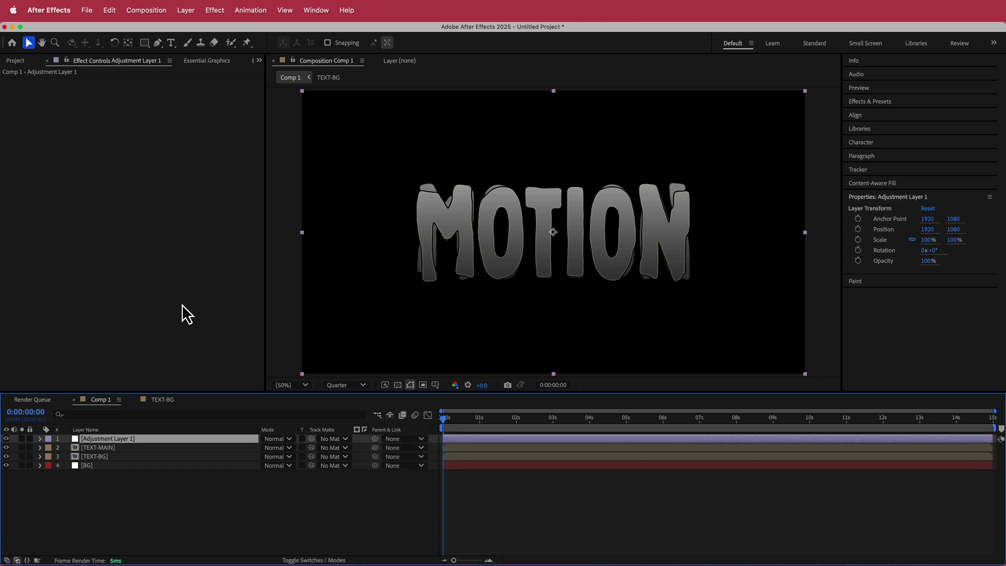
- Apply CC Ball Action to the adjustment layer with Ball Size 50 and Shading 100
{"action": "key", "text": "ctrl+space"}
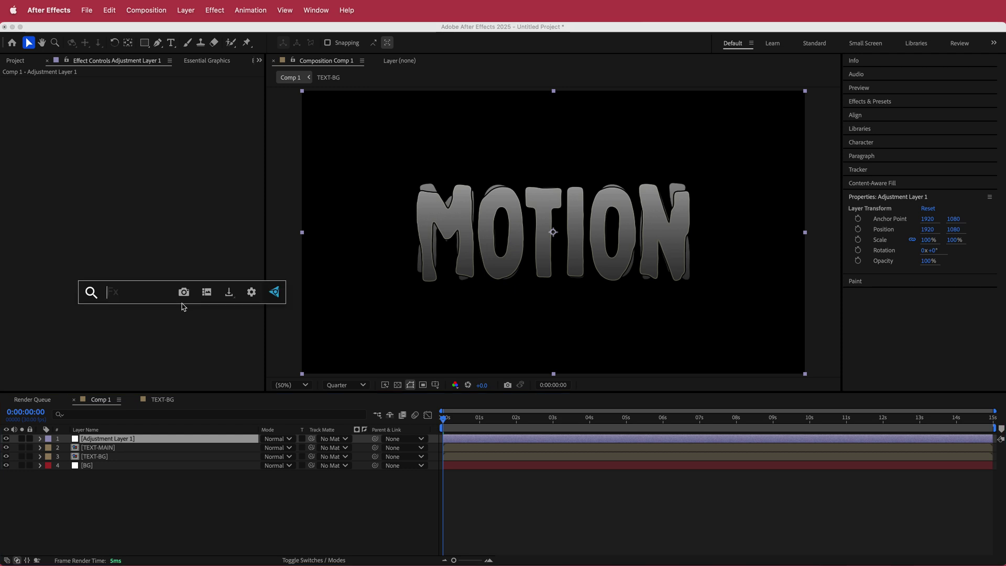
{"action": "type", "text": "cc"}
{"action": "key", "text": "Return"}
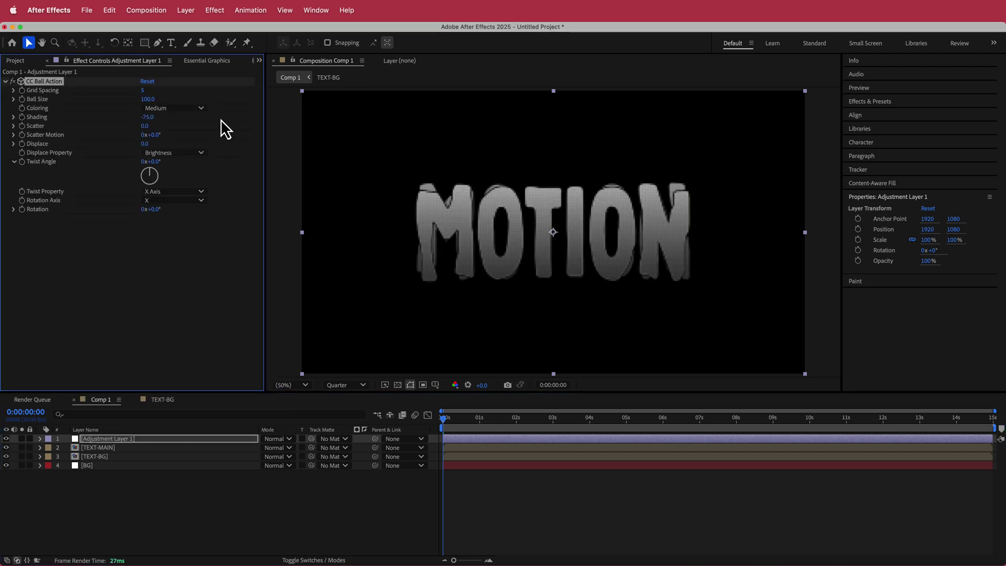
{"action": "left_click", "coordinate": [150, 100]}
{"action": "type", "text": "50"}
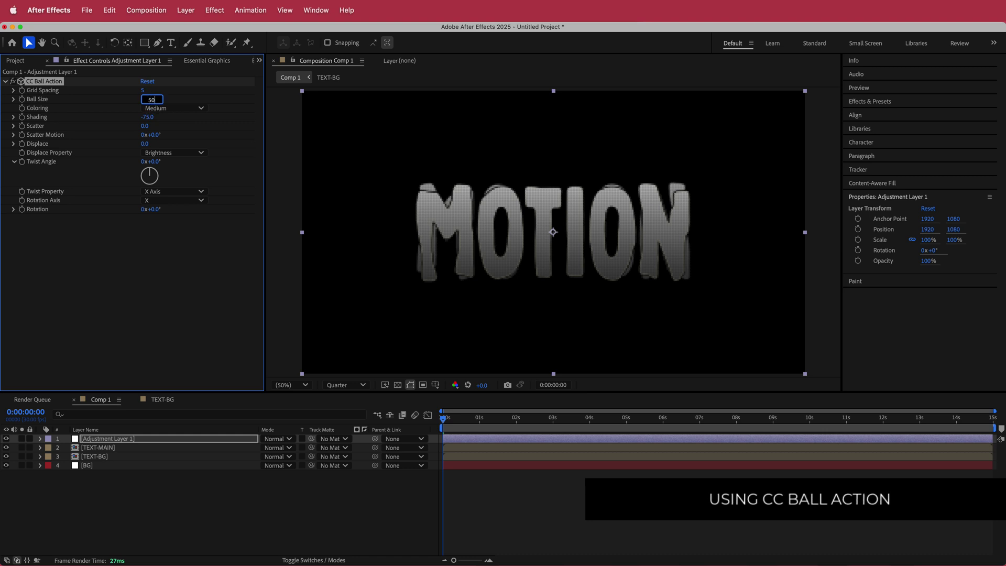
{"action": "key", "text": "Tab"}
{"action": "type", "text": "100"}
{"action": "key", "text": "Return"}
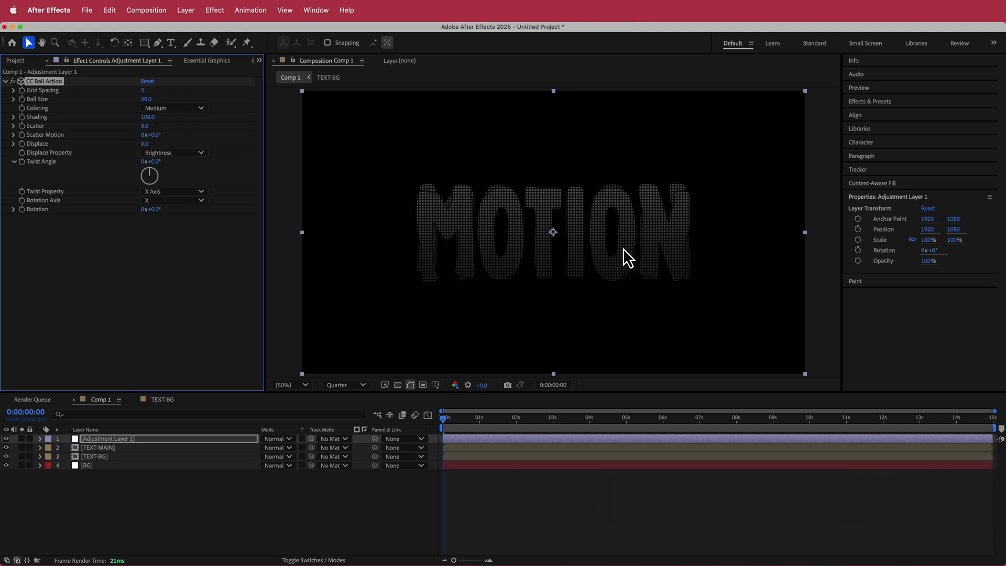
- Add a Transform effect rotated -45° and move it above CC Ball Action
{"action": "left_click", "coordinate": [170, 289]}
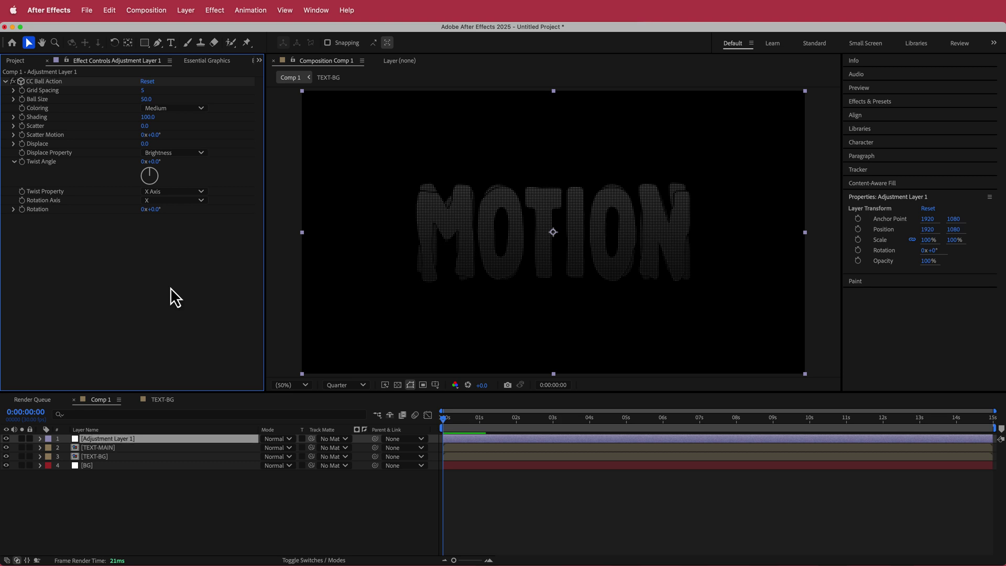
{"action": "double_click", "coordinate": [150, 290]}
{"action": "type", "text": "tra"}
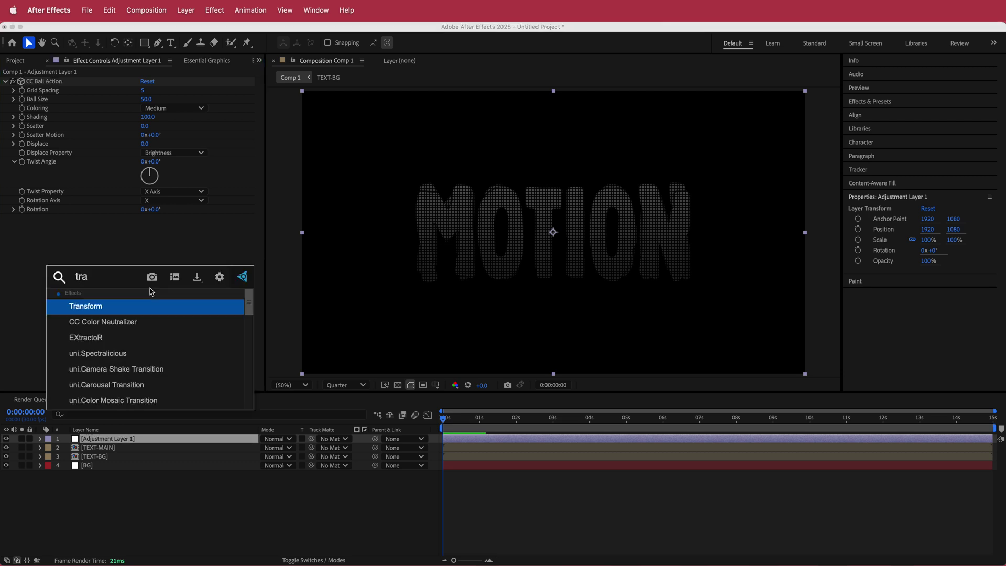
{"action": "key", "text": "Return"}
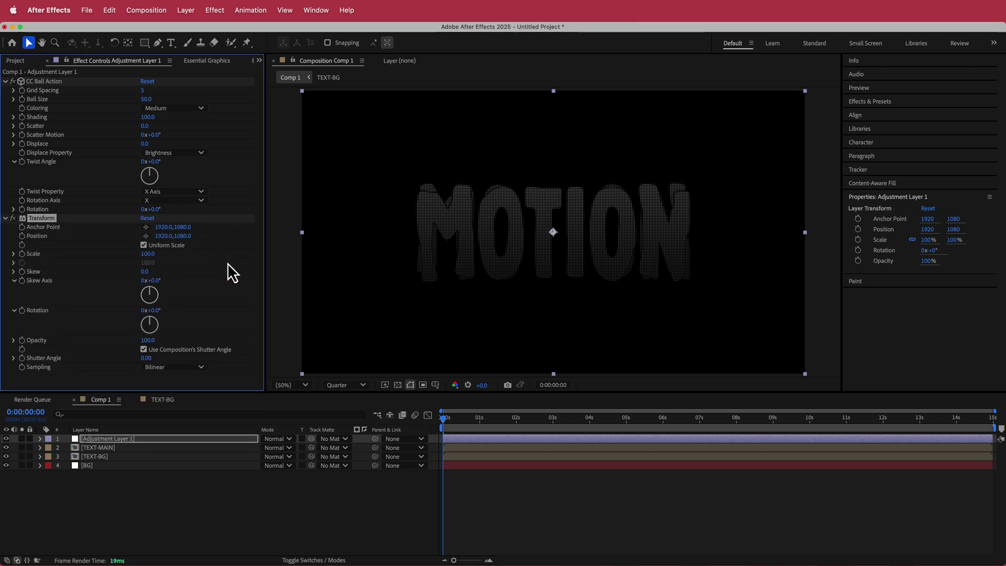
{"action": "left_click", "coordinate": [163, 310]}
{"action": "type", "text": "-45"}
{"action": "key", "text": "Return"}
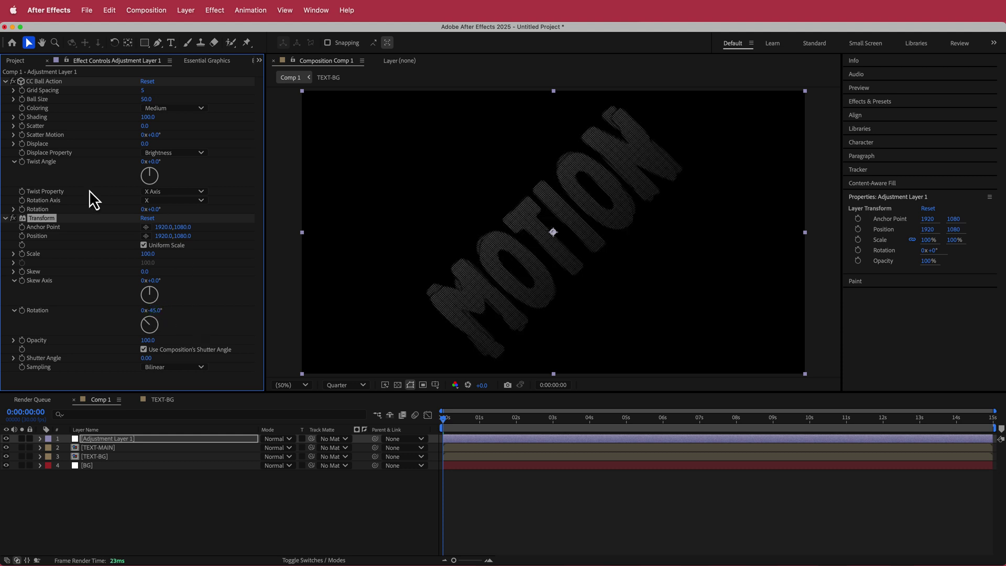
{"action": "left_click_drag", "start_coordinate": [46, 219], "coordinate": [51, 79]}
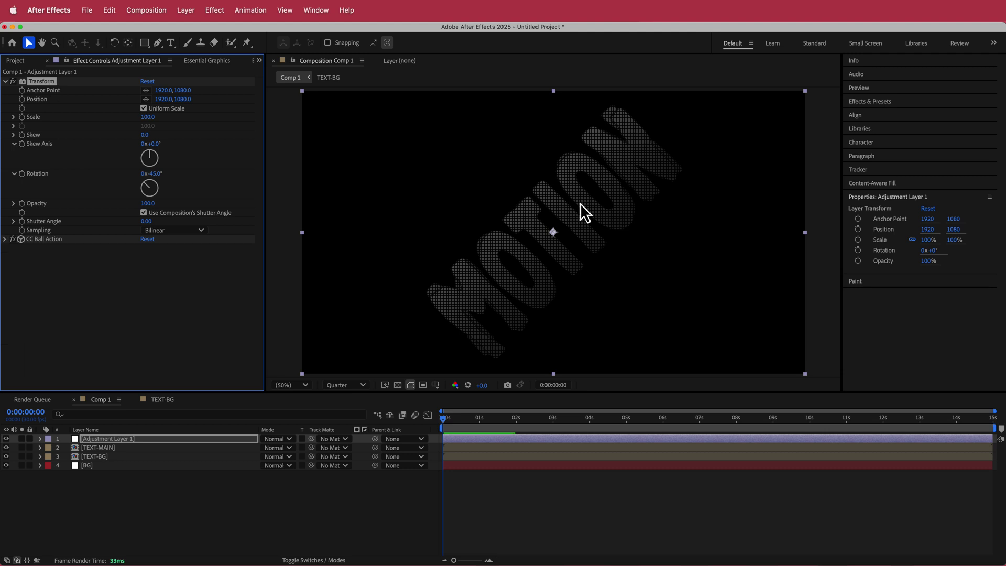
- Duplicate the Transform as Transform 2 below CC Ball Action with rotation +45°
{"action": "left_click", "coordinate": [60, 198]}
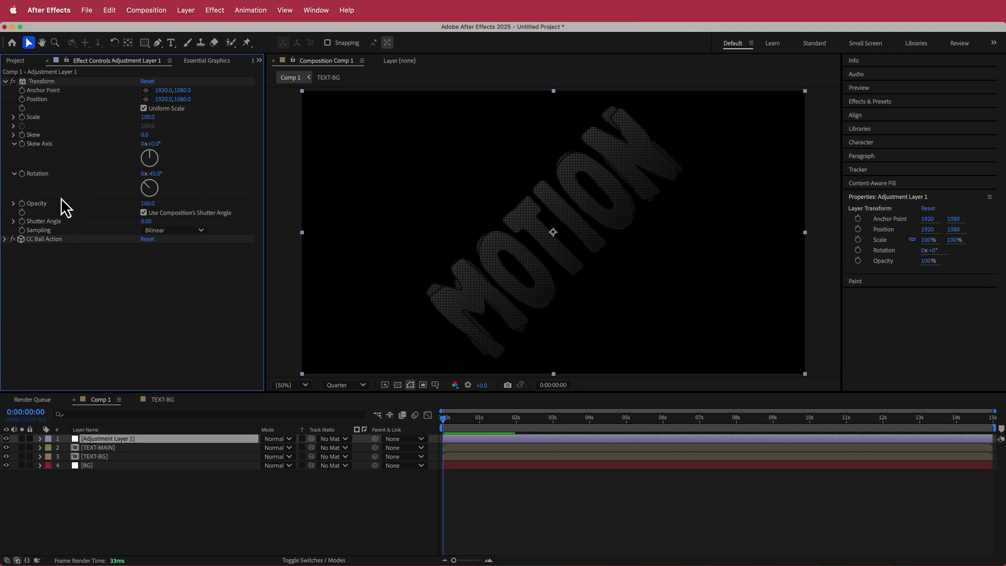
{"action": "left_click", "coordinate": [38, 83]}
{"action": "key", "text": "super+d"}
{"action": "left_click", "coordinate": [5, 228]}
{"action": "left_click_drag", "start_coordinate": [43, 237], "coordinate": [46, 257]}
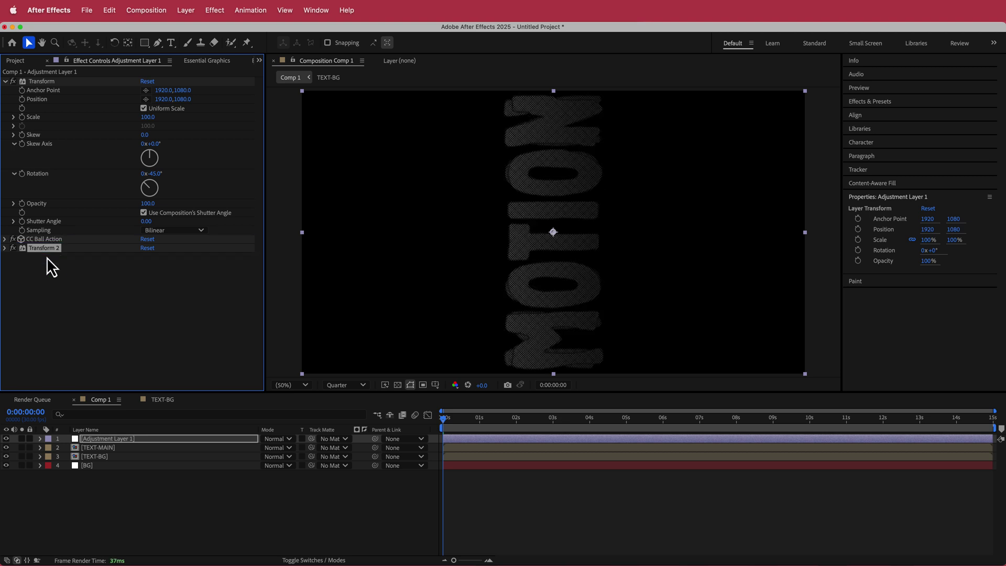
{"action": "left_click", "coordinate": [5, 82]}
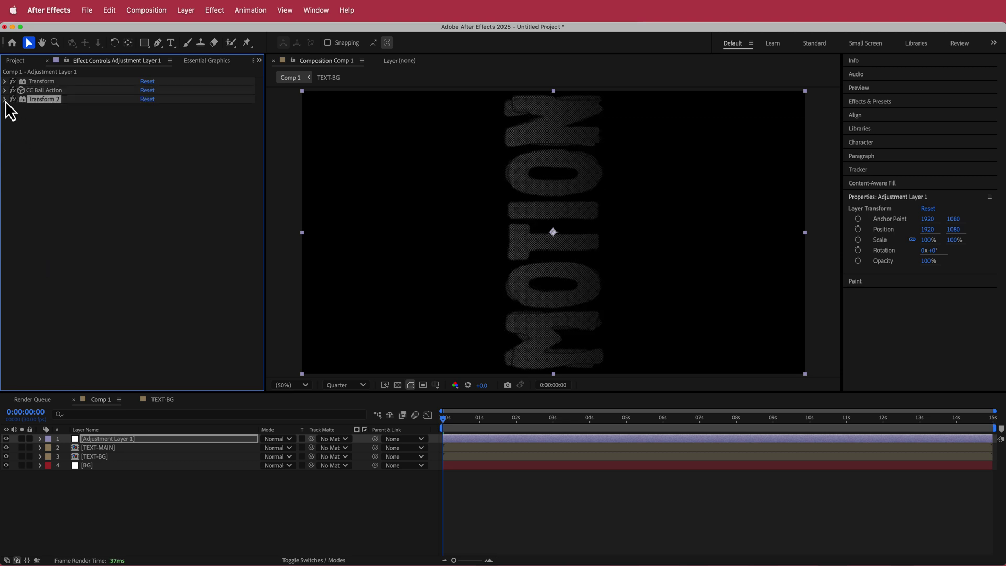
{"action": "left_click", "coordinate": [5, 99]}
{"action": "left_click", "coordinate": [157, 192]}
{"action": "type", "text": "45"}
{"action": "left_click", "coordinate": [152, 192]}
{"action": "type", "text": "-"}
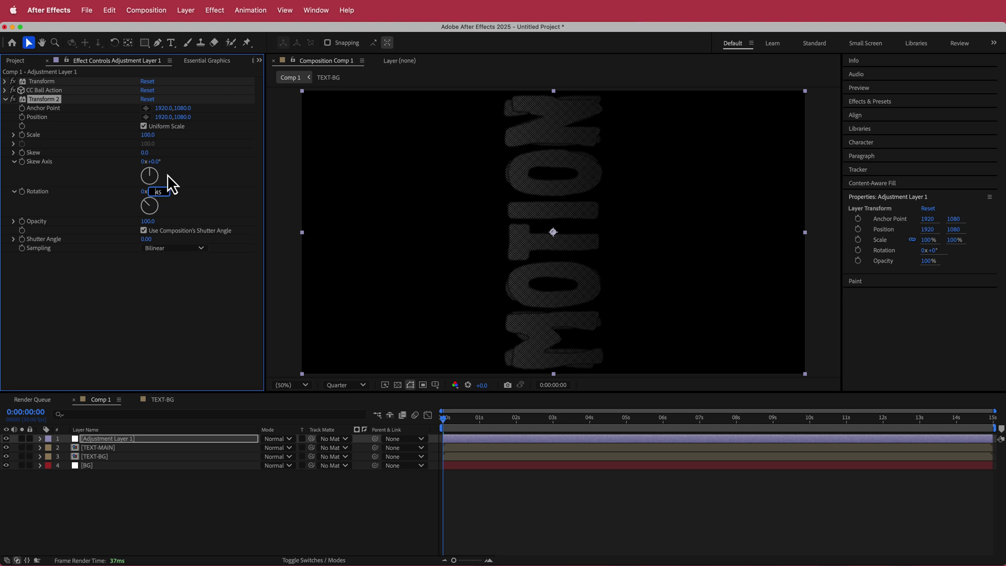
{"action": "key", "text": "Return"}
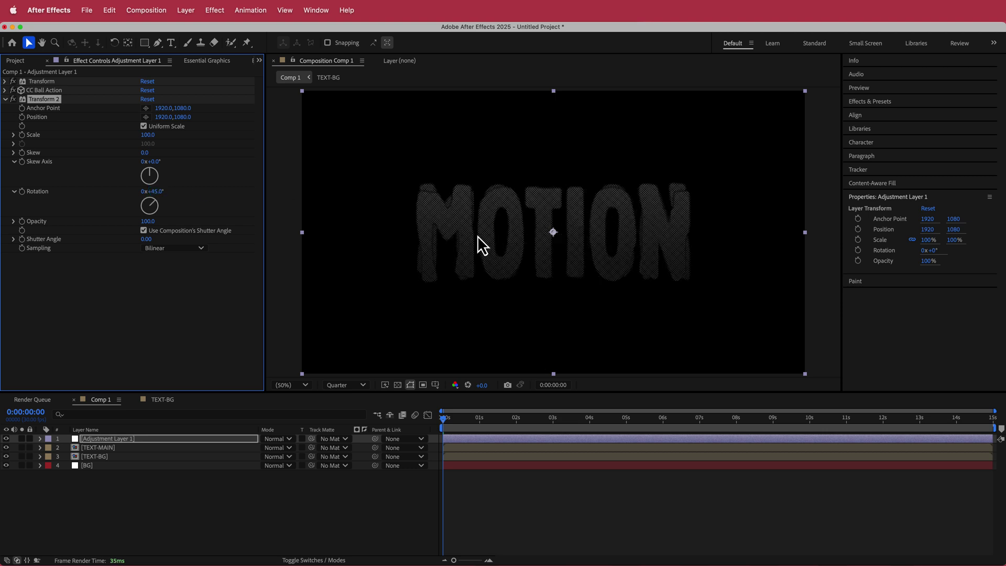
- Apply a Fill effect to the adjustment layer with colour pure black
{"action": "left_click", "coordinate": [150, 310]}
{"action": "key", "text": "ctrl+space"}
{"action": "type", "text": "f"}
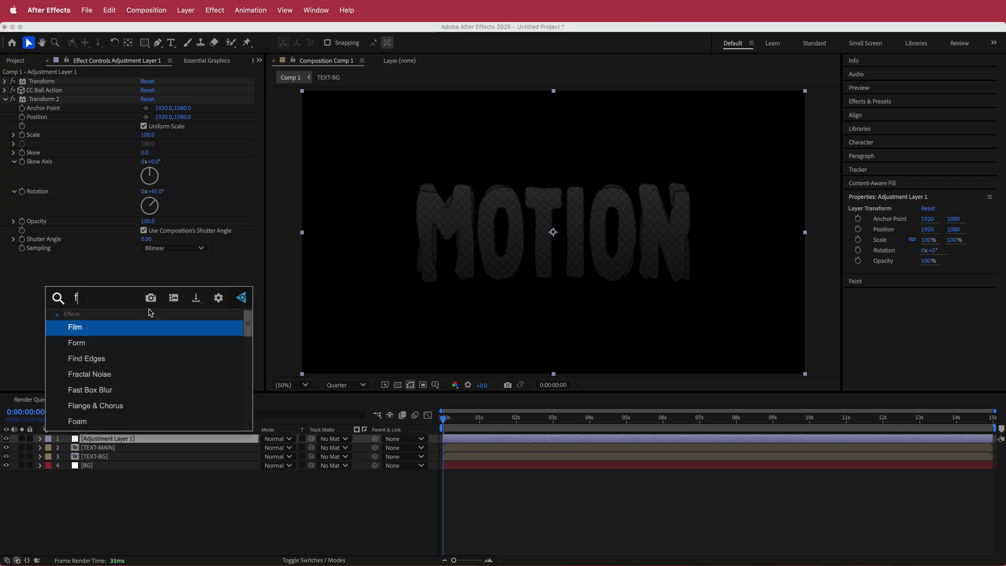
{"action": "type", "text": "ill"}
{"action": "key", "text": "Return"}
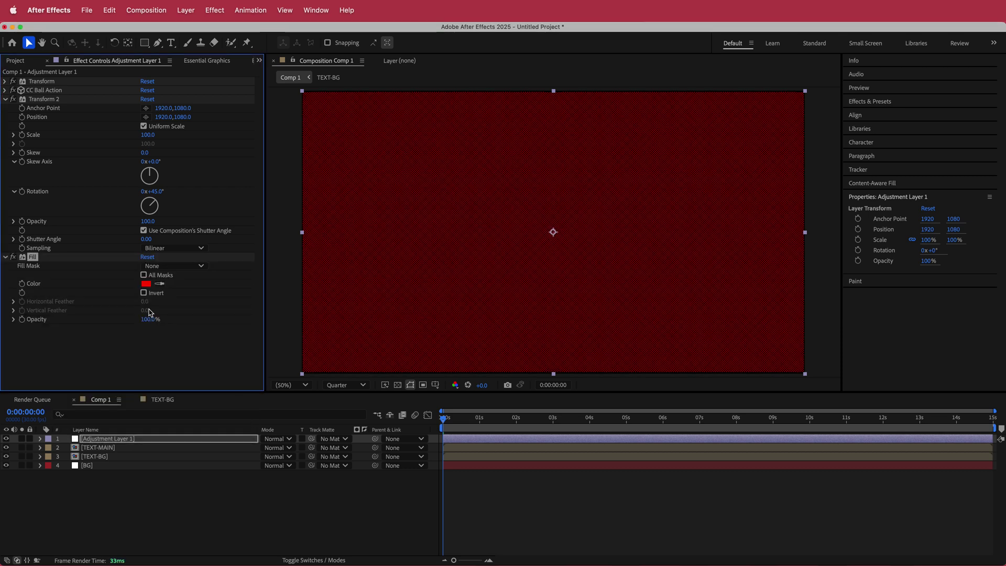
{"action": "left_click", "coordinate": [145, 284]}
{"action": "left_click_drag", "start_coordinate": [58, 312], "coordinate": [39, 330]}
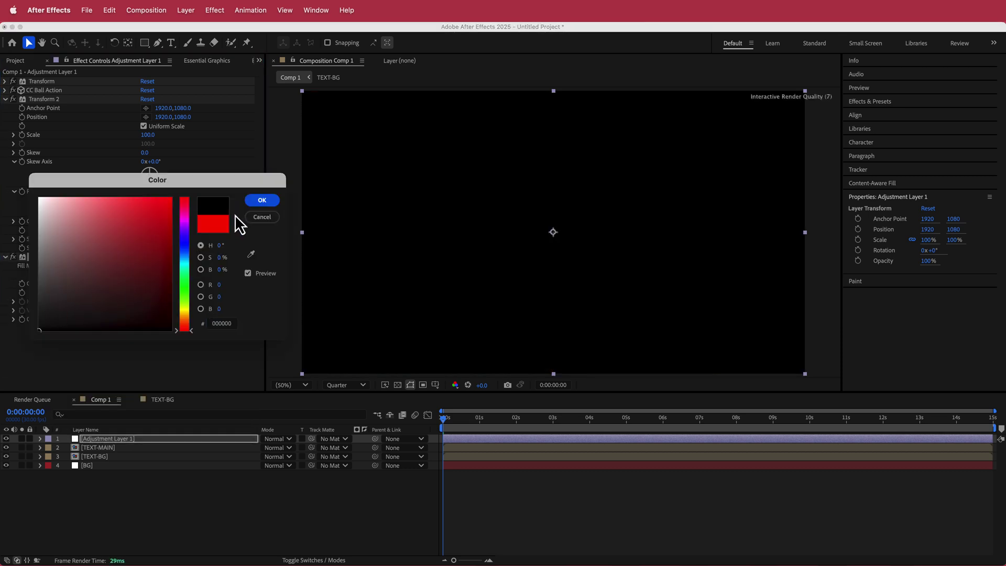
{"action": "left_click", "coordinate": [261, 201]}
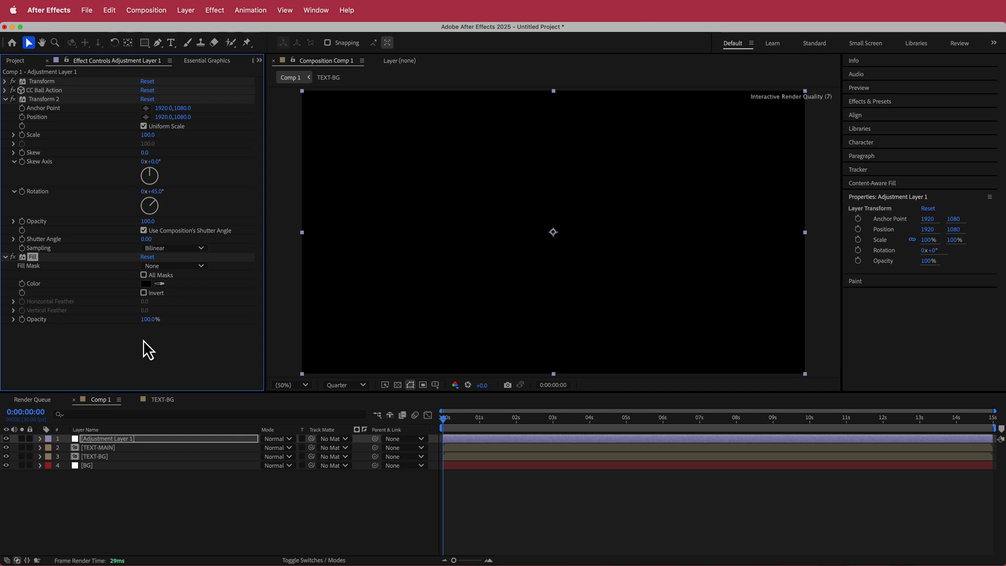
- Add Solid Composite and a Gaussian Blur with Blurriness 8
{"action": "key", "text": "ctrl+space"}
{"action": "type", "text": "soli"}
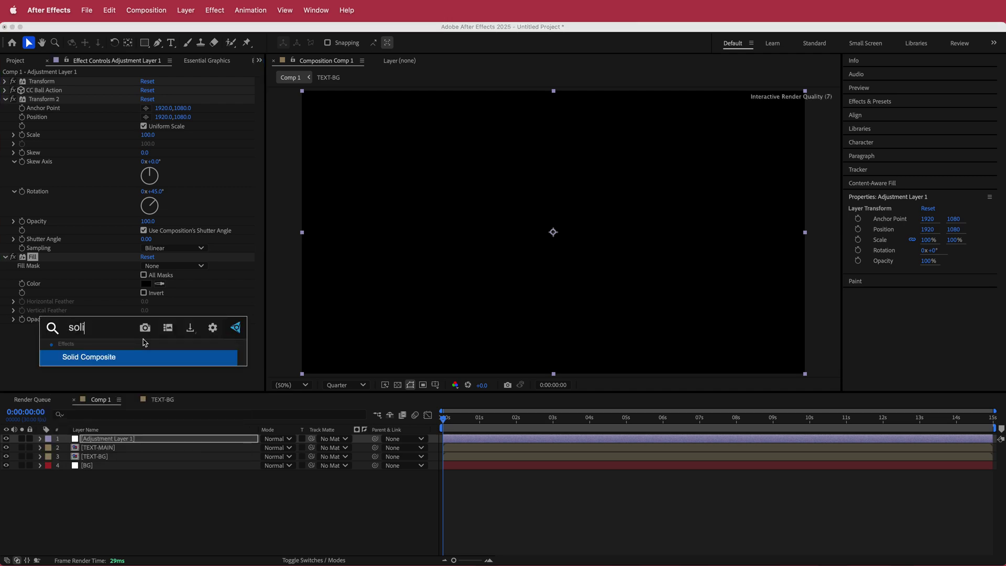
{"action": "key", "text": "Return"}
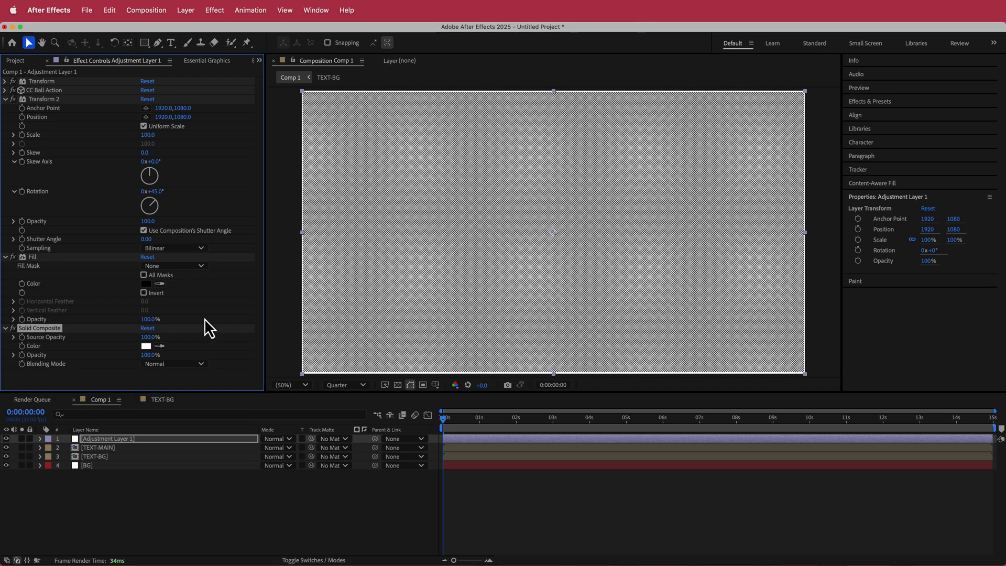
{"action": "key", "text": "ctrl+space"}
{"action": "type", "text": "gau"}
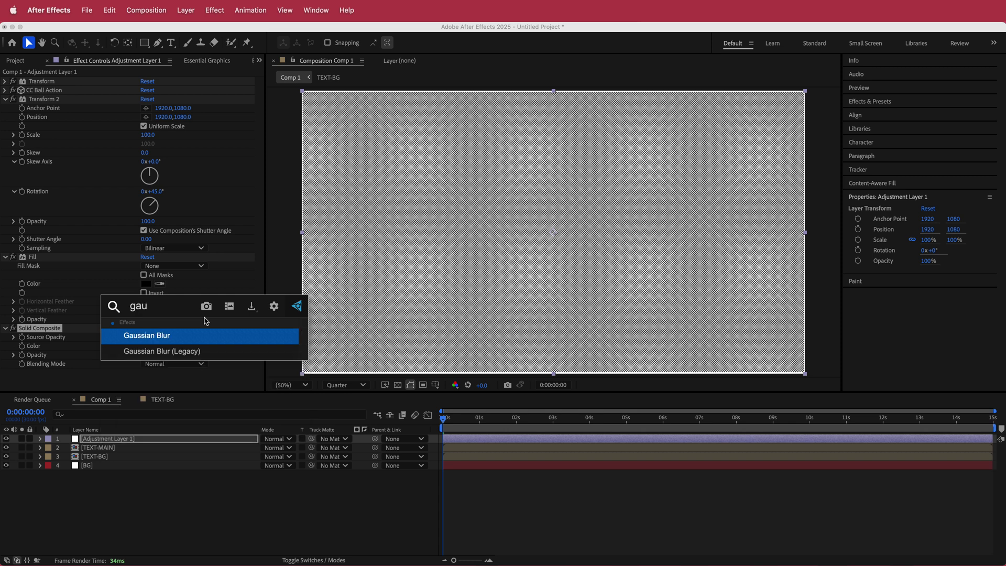
{"action": "key", "text": "Return"}
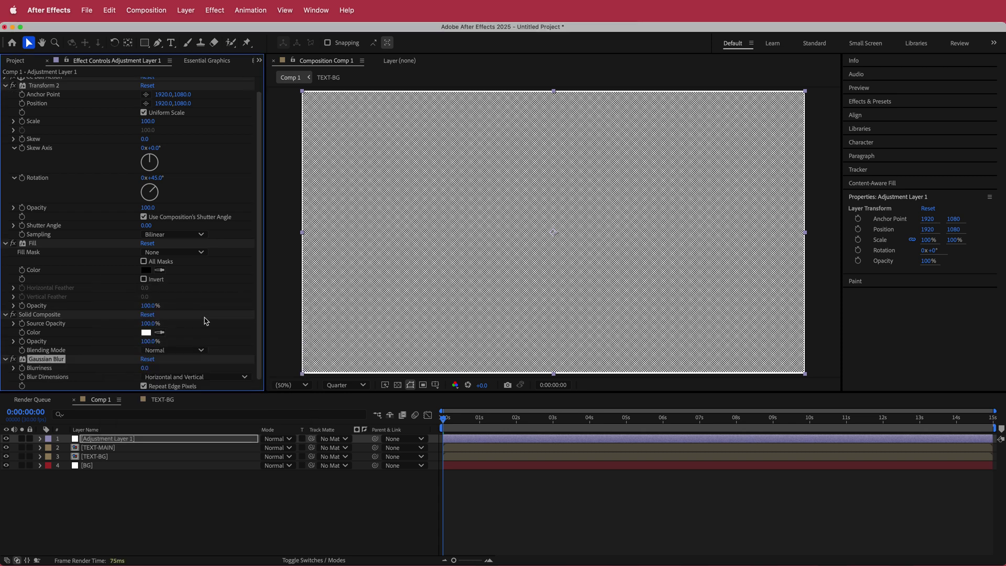
{"action": "left_click", "coordinate": [144, 368]}
{"action": "type", "text": "8"}
{"action": "key", "text": "Return"}
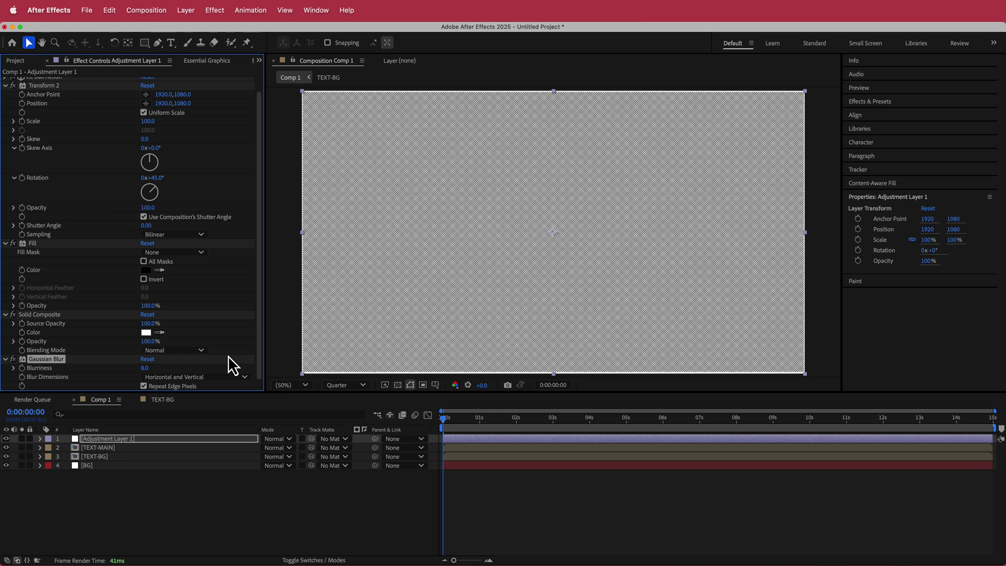
- Apply CC Composite with its Transfer Mode set to Hard Light
{"action": "key", "text": "ctrl+space"}
{"action": "type", "text": "c"}
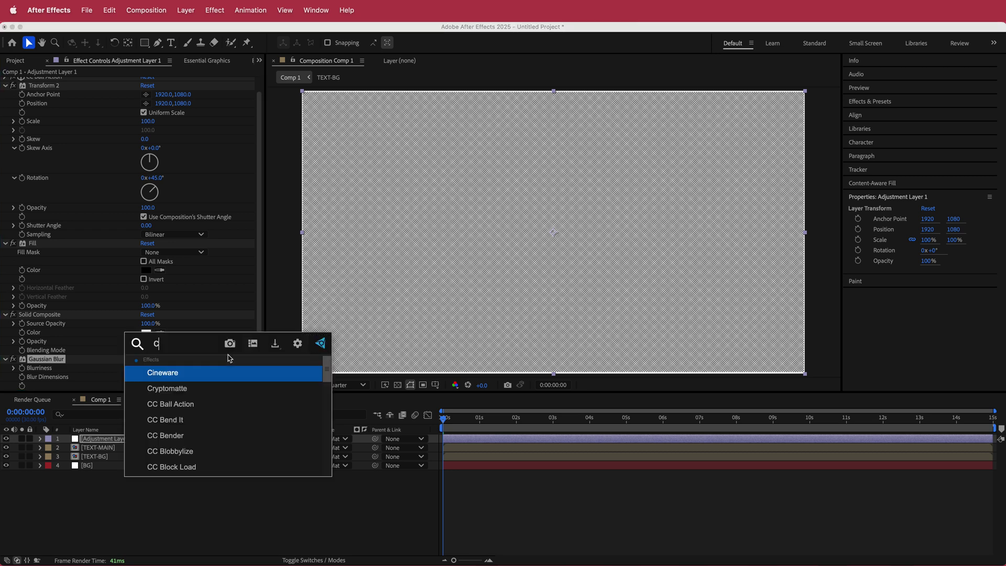
{"action": "type", "text": "c com"}
{"action": "key", "text": "Return"}
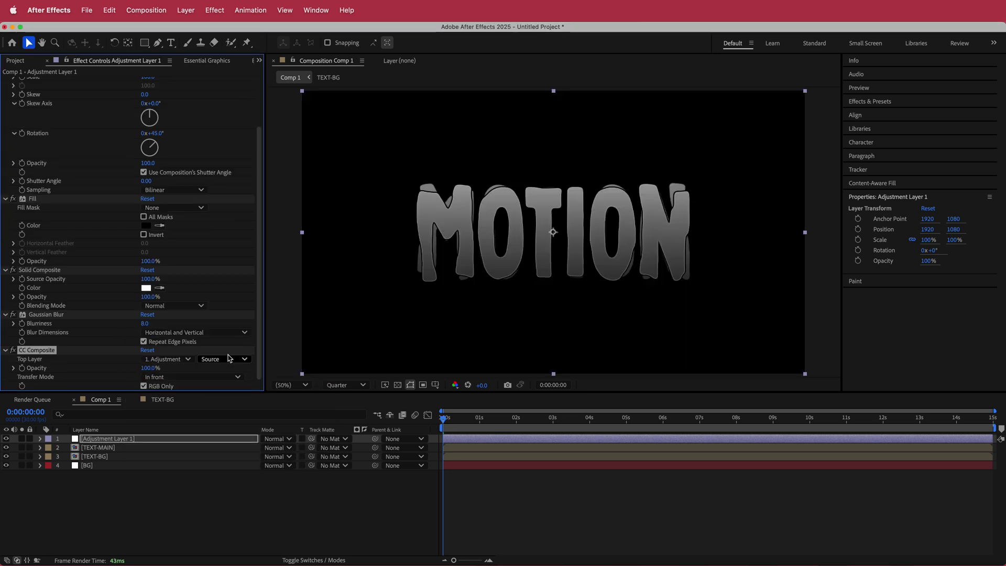
{"action": "left_click", "coordinate": [182, 378]}
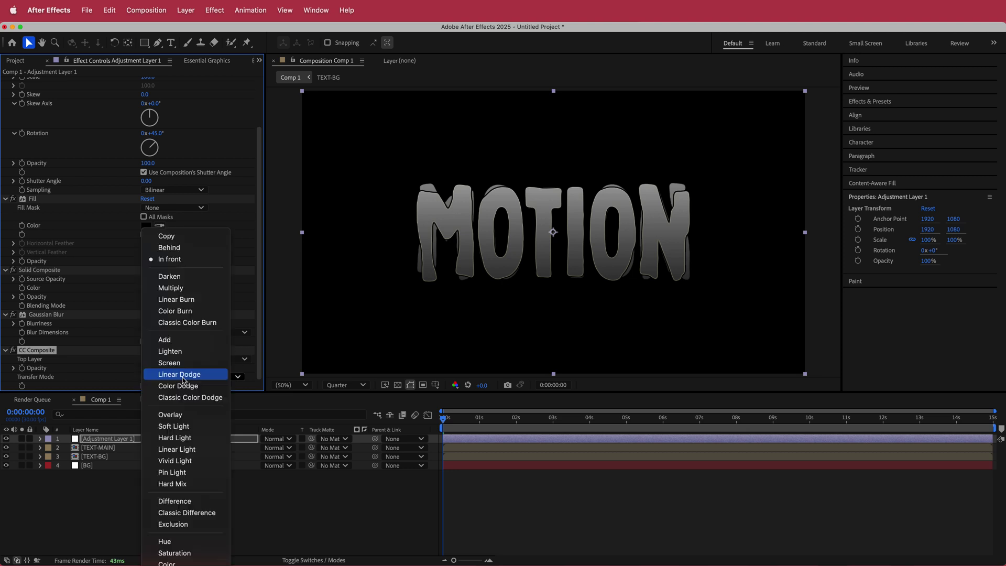
{"action": "left_click", "coordinate": [185, 437]}
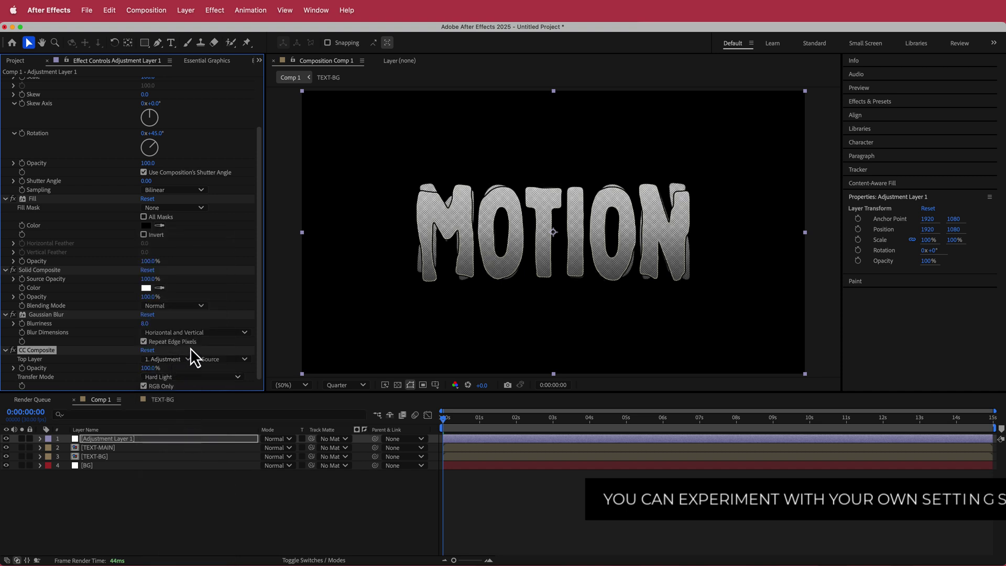
{"action": "left_click", "coordinate": [109, 448]}
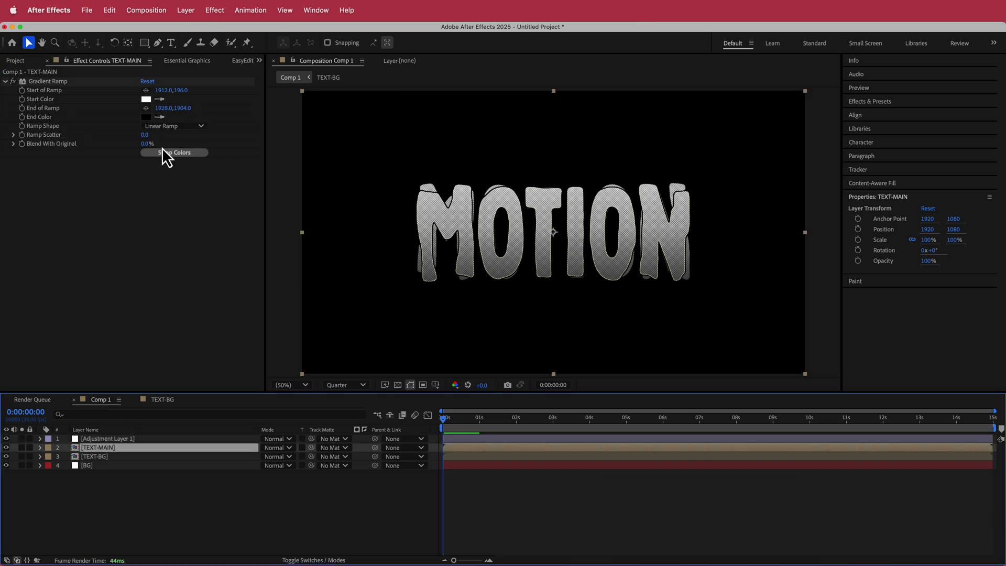
- Move TEXT-MAIN's ramp start to 1928,-120 and its end to 1944,1536
{"action": "left_click", "coordinate": [147, 90]}
{"action": "left_click", "coordinate": [550, 128]}
{"action": "left_click_drag", "start_coordinate": [550, 128], "coordinate": [551, 109]}
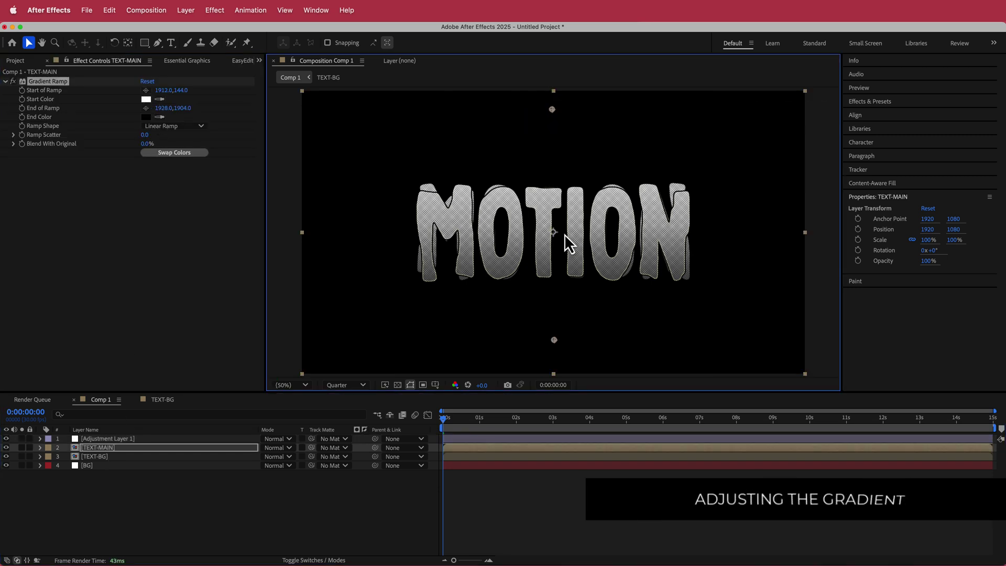
{"action": "left_click_drag", "start_coordinate": [554, 340], "coordinate": [557, 292]}
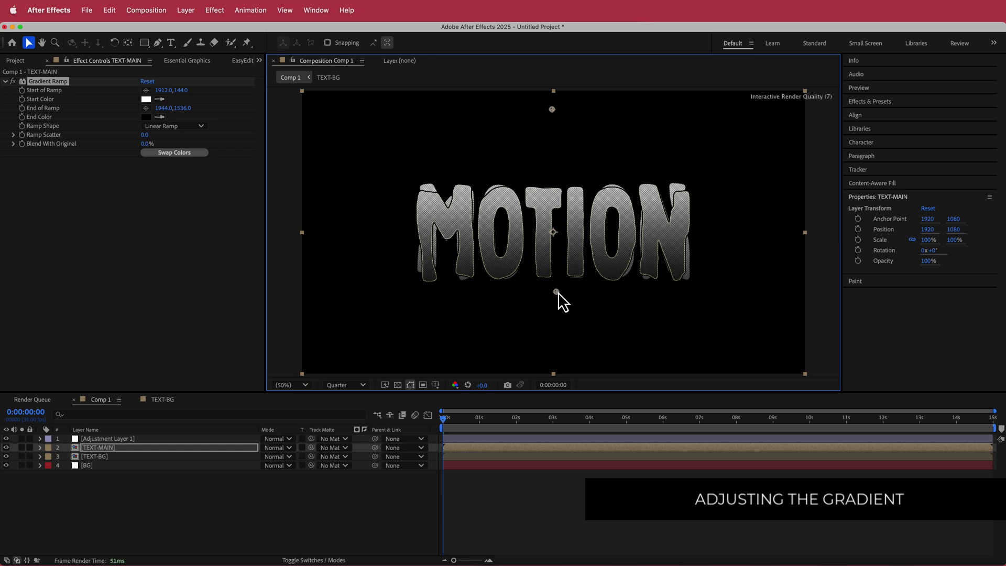
{"action": "left_click_drag", "start_coordinate": [552, 110], "coordinate": [555, 77]}
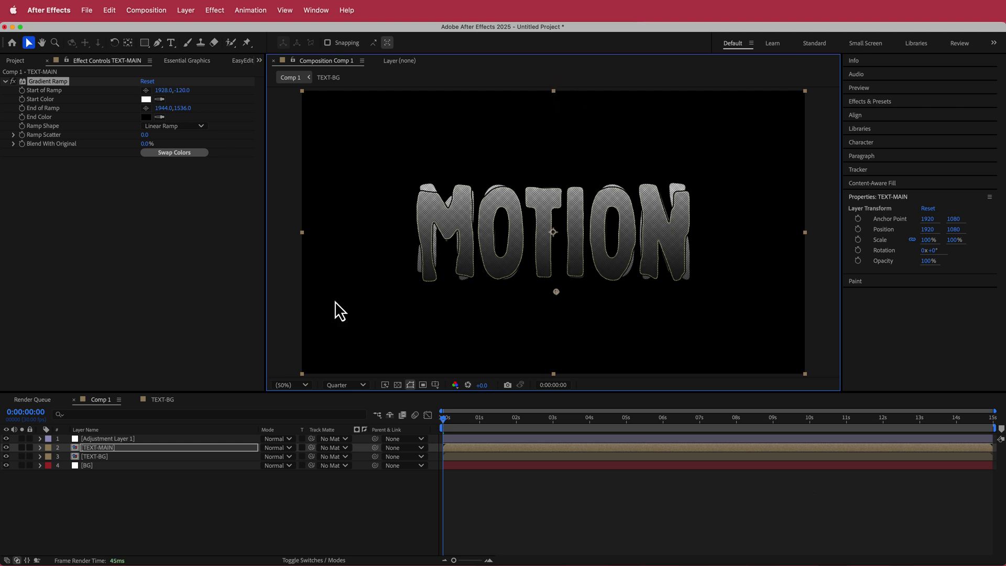
- Set TEXT-MAIN's Inner Glow colour to pure white
{"action": "left_click", "coordinate": [40, 448]}
{"action": "scroll", "coordinate": [89, 493], "scroll_direction": "down", "scroll_amount": 5}
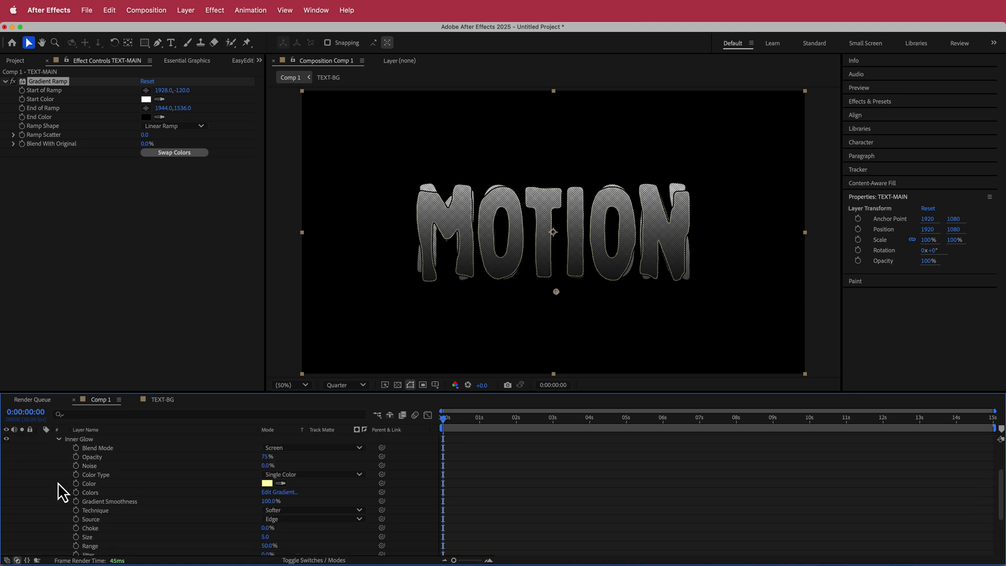
{"action": "left_click", "coordinate": [267, 484]}
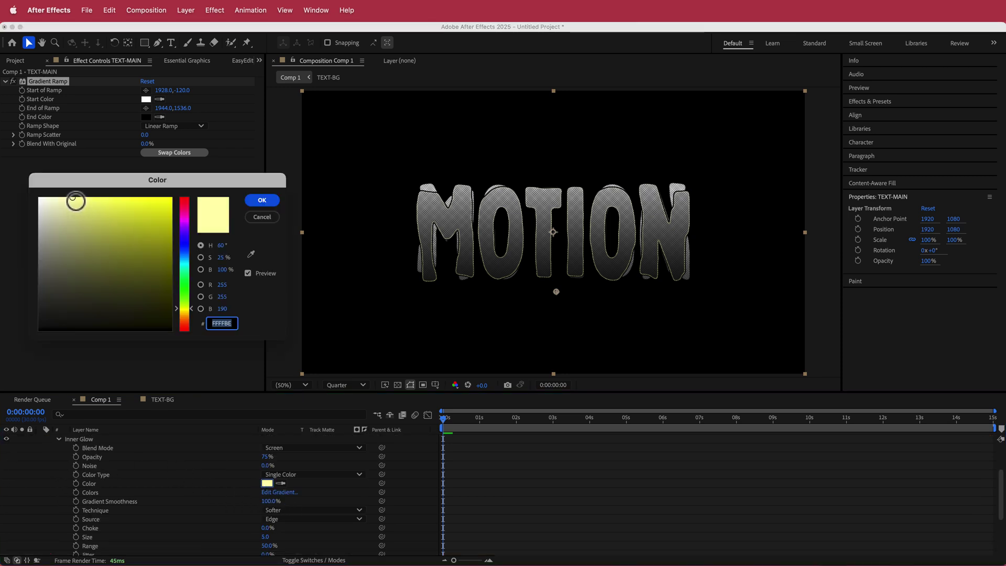
{"action": "left_click", "coordinate": [74, 200]}
{"action": "left_click_drag", "start_coordinate": [74, 199], "coordinate": [24, 183]}
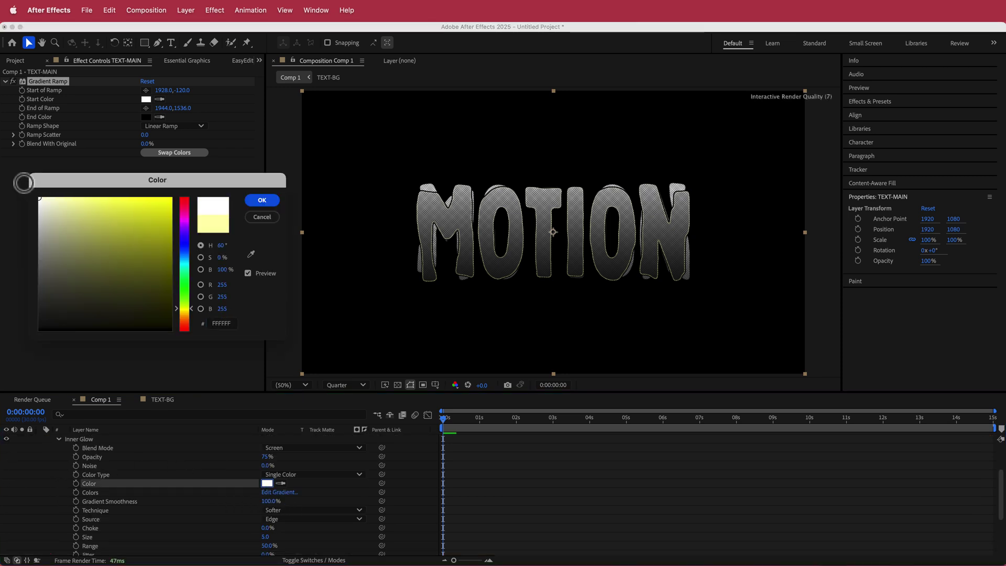
{"action": "left_click", "coordinate": [260, 201]}
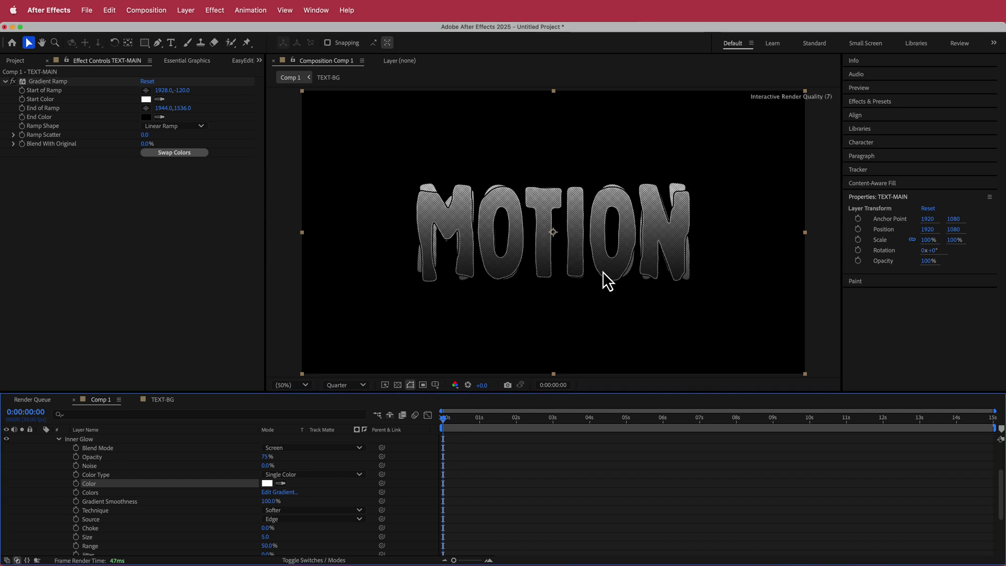
{"action": "mouse_move", "coordinate": [454, 417]}
{"action": "left_mouse_down"}
{"action": "mouse_move", "coordinate": [593, 415]}
{"action": "mouse_move", "coordinate": [473, 419]}
{"action": "left_mouse_up"}
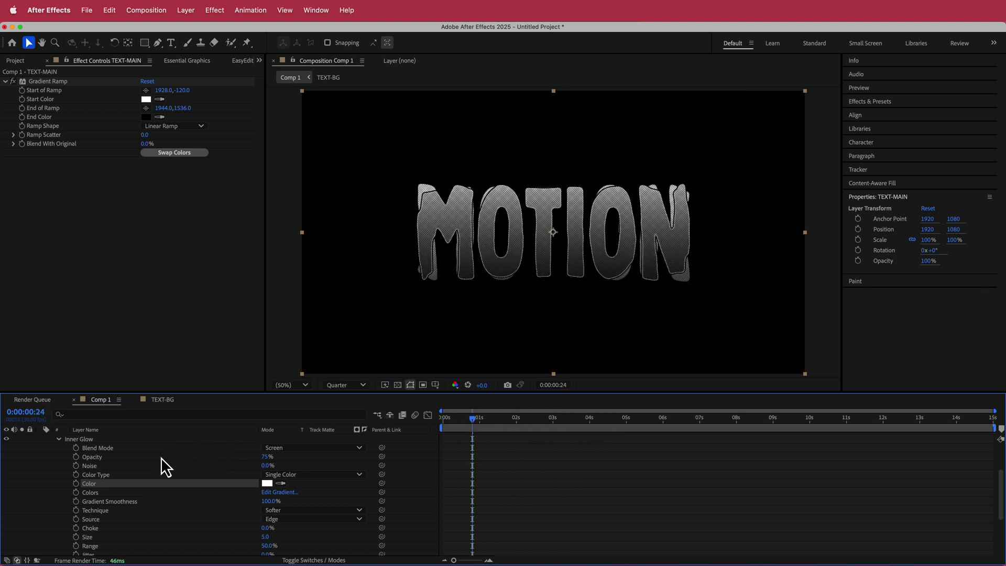
- Fold away TEXT-MAIN's properties and show the Project panel's item list
{"action": "scroll", "coordinate": [155, 497], "scroll_direction": "up", "scroll_amount": 4}
{"action": "left_click", "coordinate": [40, 448]}
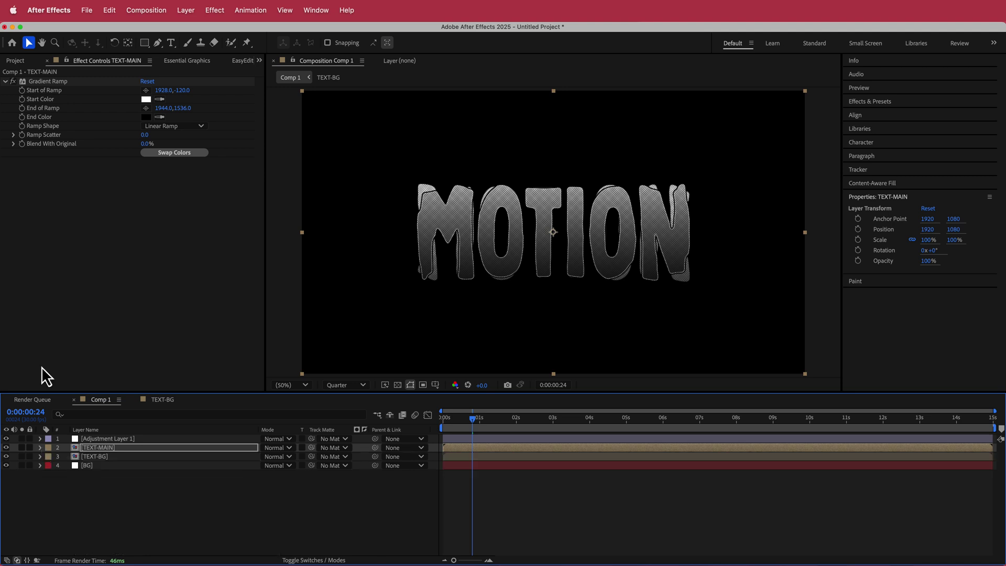
{"action": "left_click", "coordinate": [15, 60]}
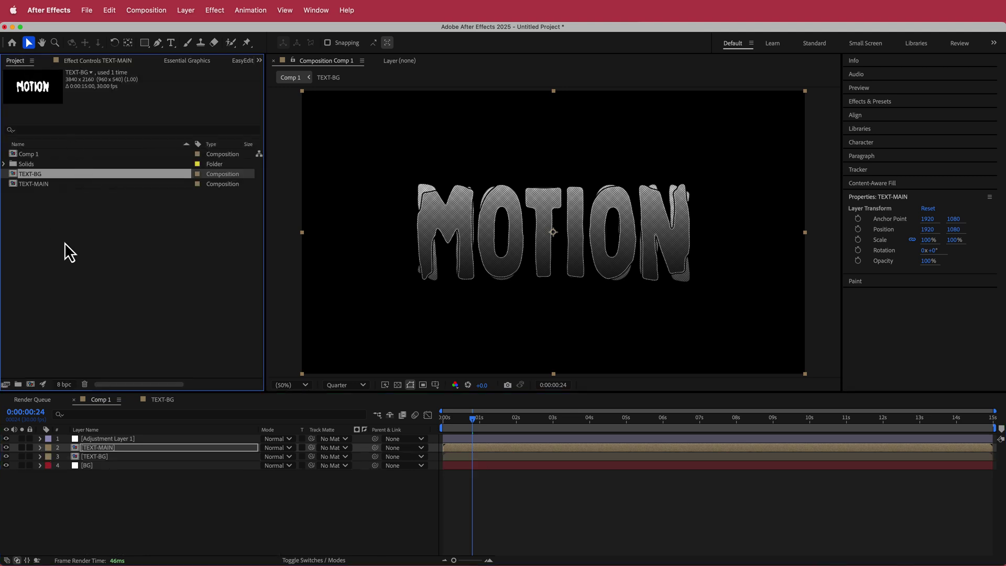
{"action": "right_click", "coordinate": [68, 225]}
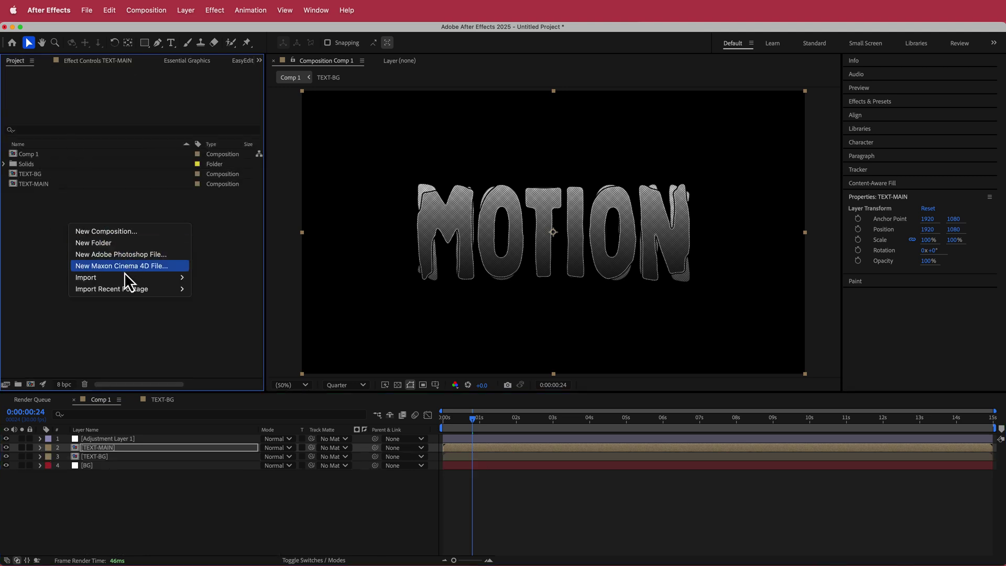
- Import black-stained-stucco-wall.jpg, place it above TEXT-MAIN and set its mode to Overlay
{"action": "left_click", "coordinate": [221, 287]}
{"action": "left_click_drag", "start_coordinate": [72, 157], "coordinate": [147, 443]}
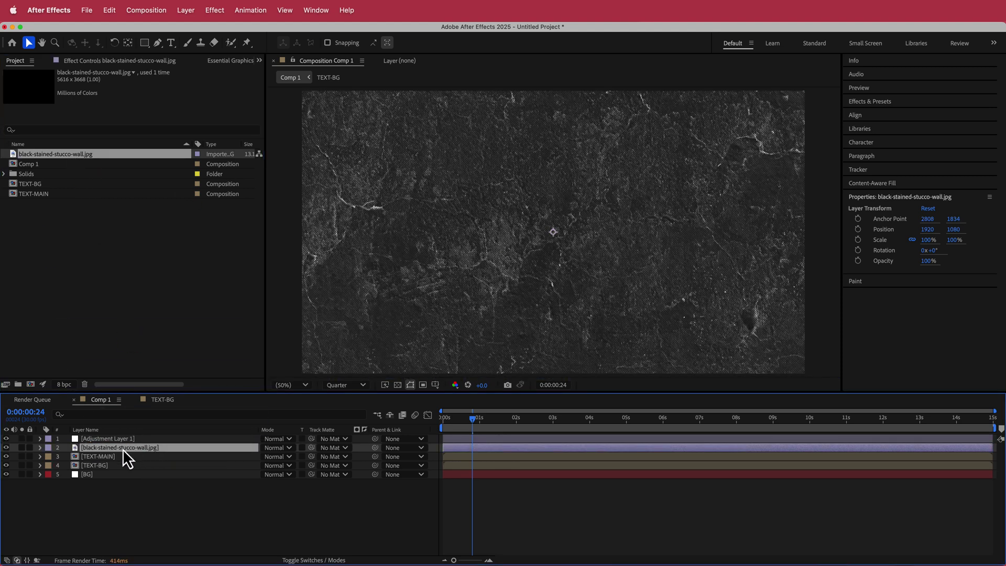
{"action": "left_click", "coordinate": [289, 449]}
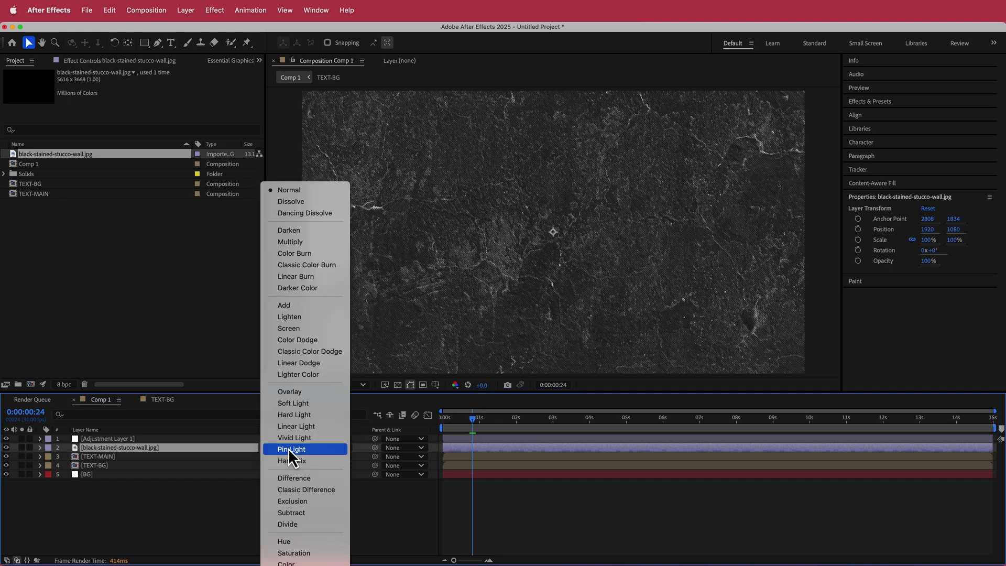
{"action": "left_click", "coordinate": [304, 393]}
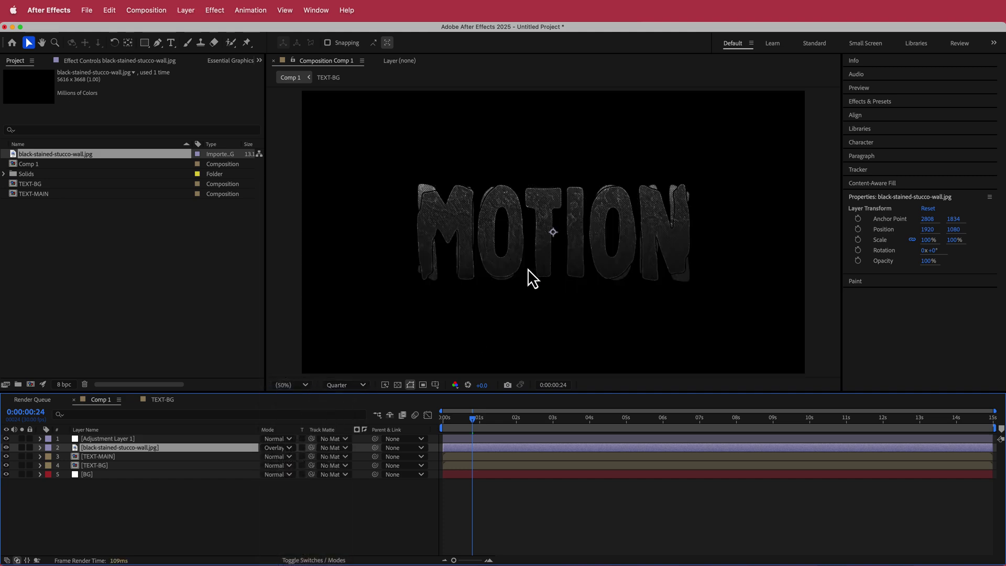
{"action": "left_click", "coordinate": [123, 457]}
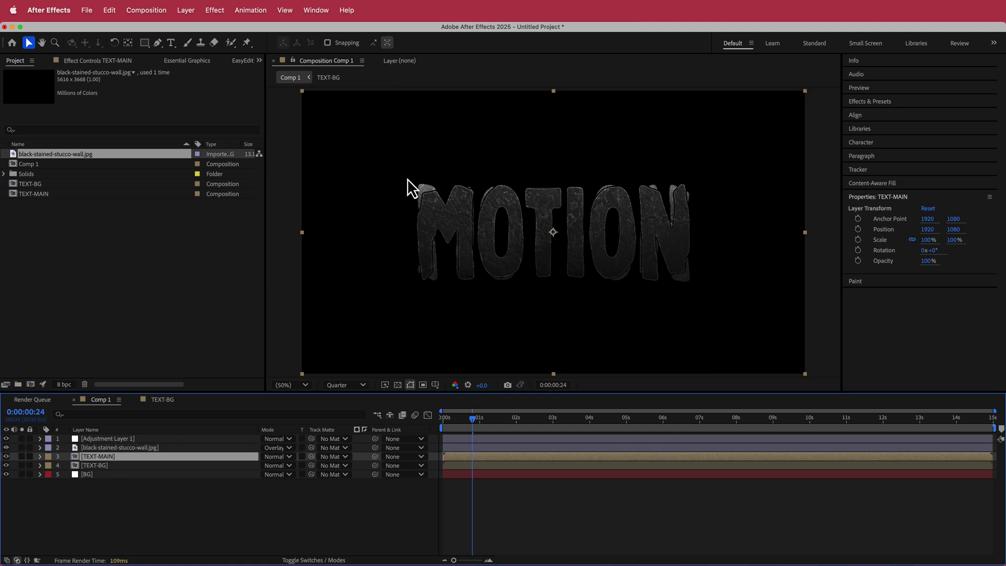
- Move TEXT-MAIN's Gradient Ramp start point to 1932,432 and end point to 1952,1824
{"action": "left_click", "coordinate": [105, 58]}
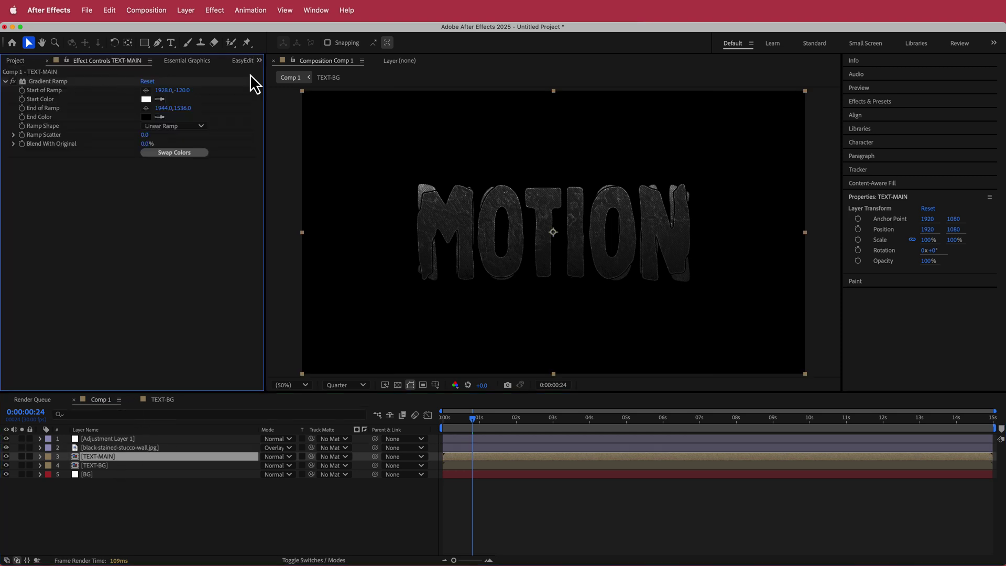
{"action": "left_click", "coordinate": [148, 90]}
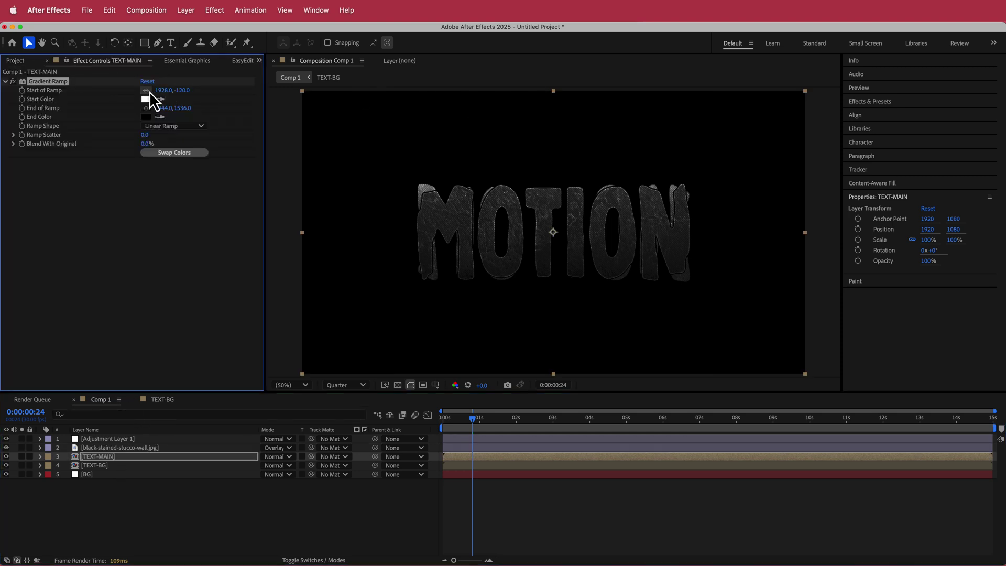
{"action": "left_click", "coordinate": [558, 130]}
{"action": "left_click_drag", "start_coordinate": [557, 131], "coordinate": [550, 148]}
{"action": "mouse_move", "coordinate": [558, 320]}
{"action": "left_mouse_down"}
{"action": "mouse_move", "coordinate": [557, 344]}
{"action": "mouse_move", "coordinate": [557, 330]}
{"action": "left_mouse_up"}
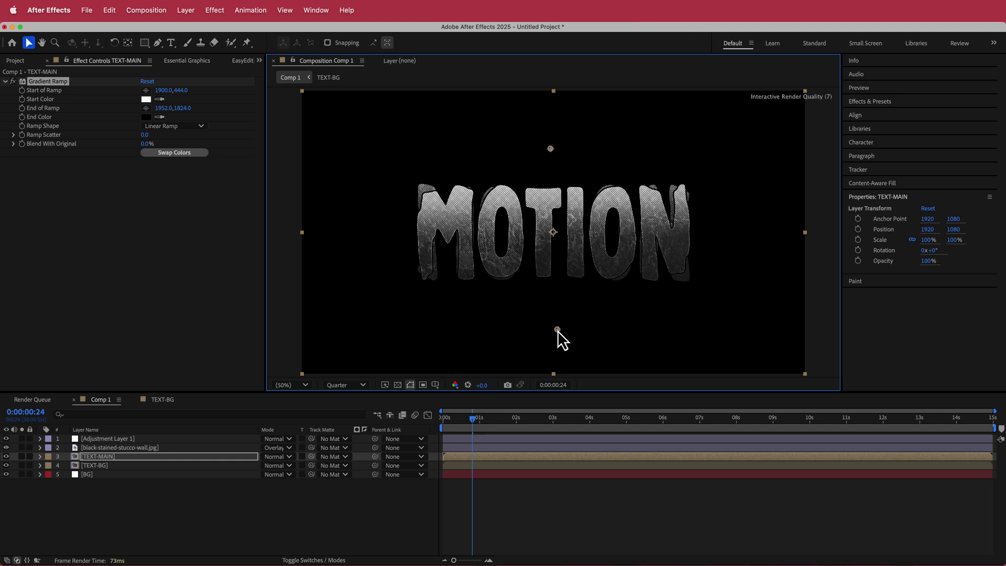
{"action": "mouse_move", "coordinate": [551, 149]}
{"action": "left_mouse_down"}
{"action": "mouse_move", "coordinate": [551, 125]}
{"action": "mouse_move", "coordinate": [557, 157]}
{"action": "mouse_move", "coordinate": [555, 149]}
{"action": "left_mouse_up"}
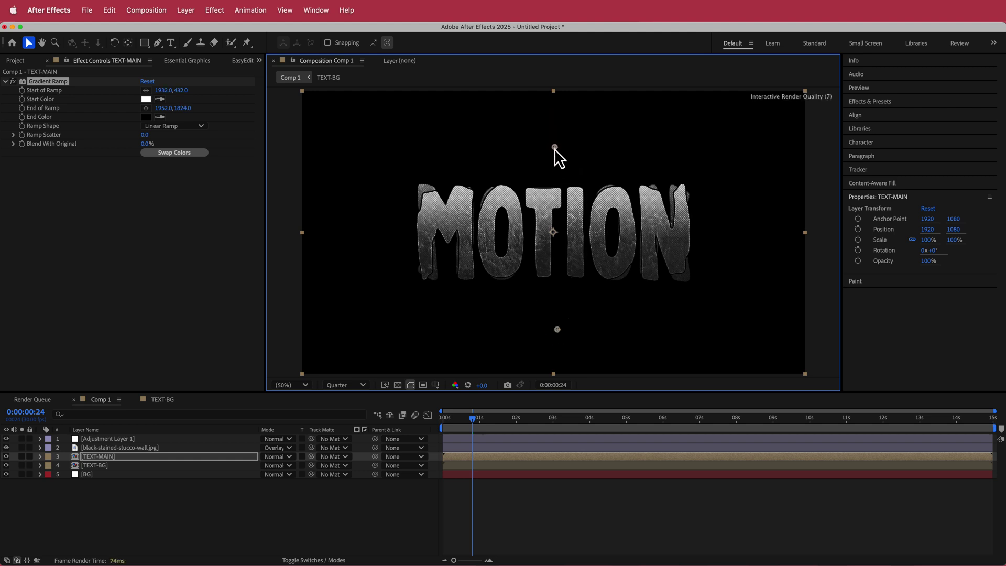
{"action": "left_click", "coordinate": [114, 458]}
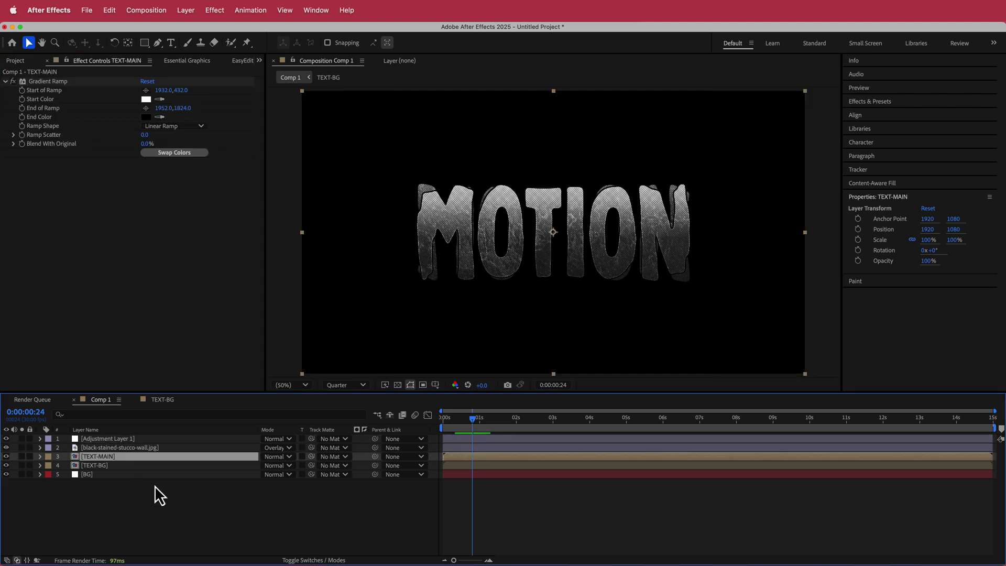
- Add Posterize Time to Adjustment Layer 1 with a 12 fps frame rate
{"action": "left_click", "coordinate": [119, 441]}
{"action": "scroll", "coordinate": [248, 310], "scroll_direction": "down", "scroll_amount": 3}
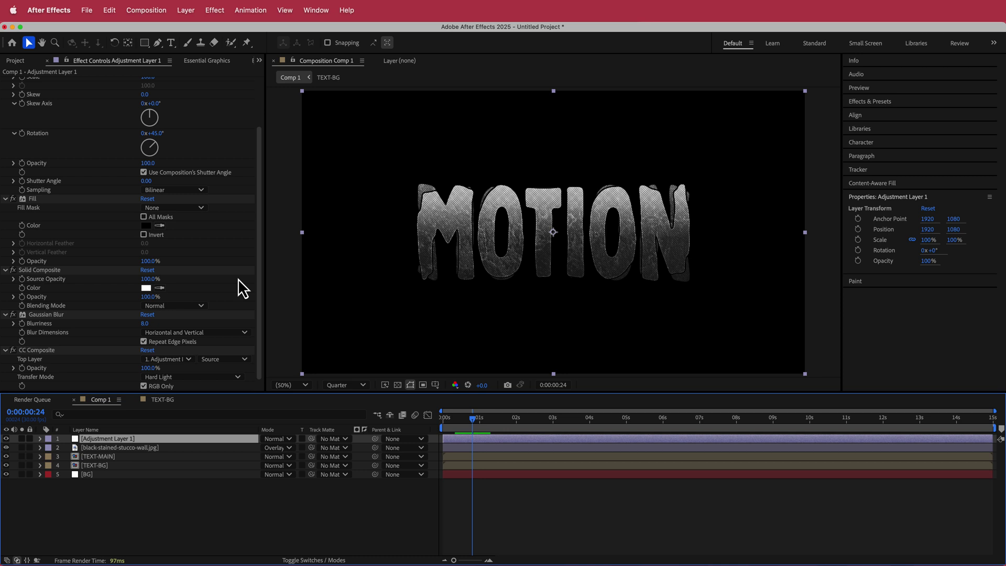
{"action": "key", "text": "ctrl+space"}
{"action": "type", "text": "pos"}
{"action": "key", "text": "Return"}
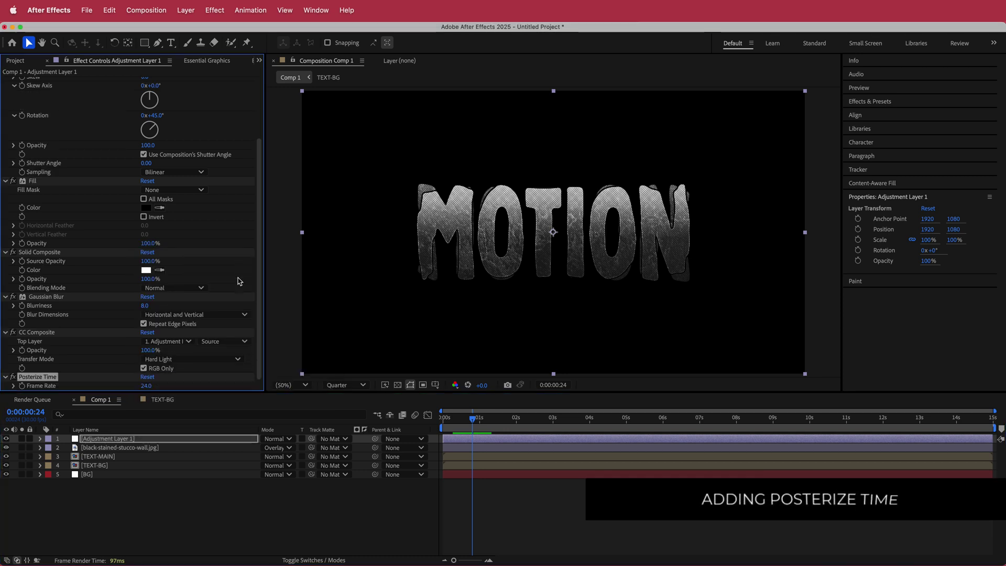
{"action": "left_click", "coordinate": [148, 387]}
{"action": "type", "text": "1"}
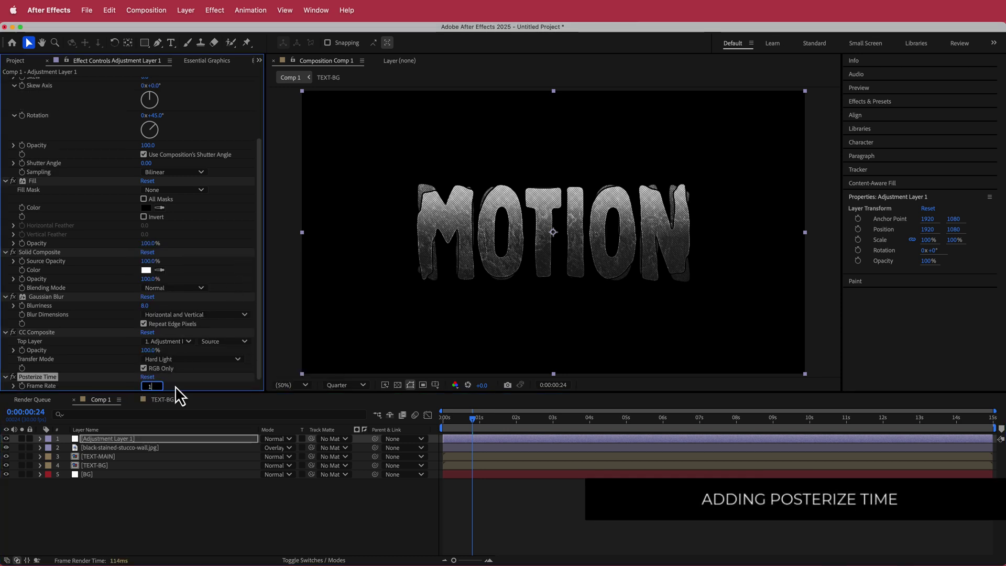
{"action": "key", "text": "Return"}
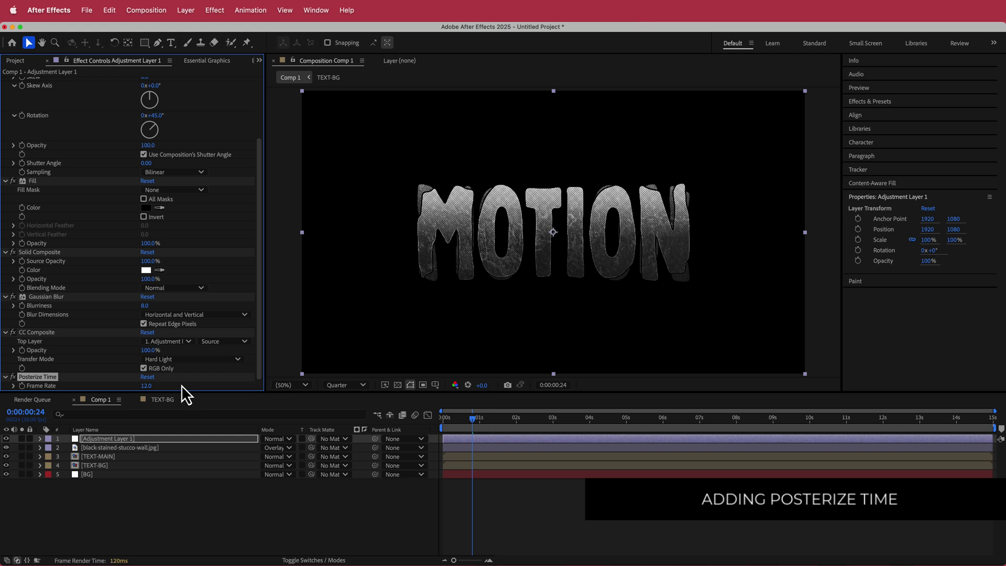
- Add CC Vignette to the adjustment layer with Amount 688 and preview the animation
{"action": "key", "text": "ctrl+space"}
{"action": "type", "text": "cc v"}
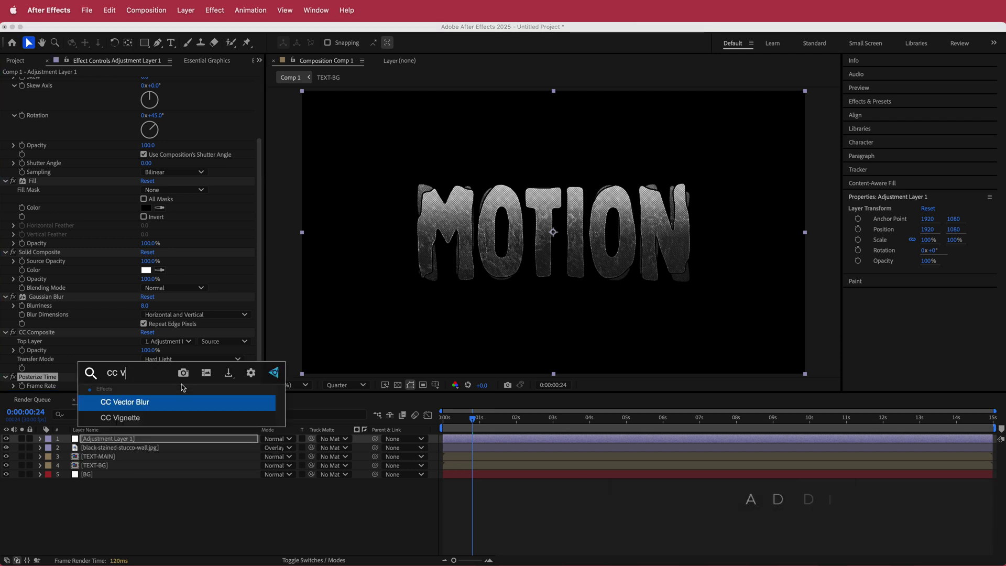
{"action": "key", "text": "Down"}
{"action": "key", "text": "Return"}
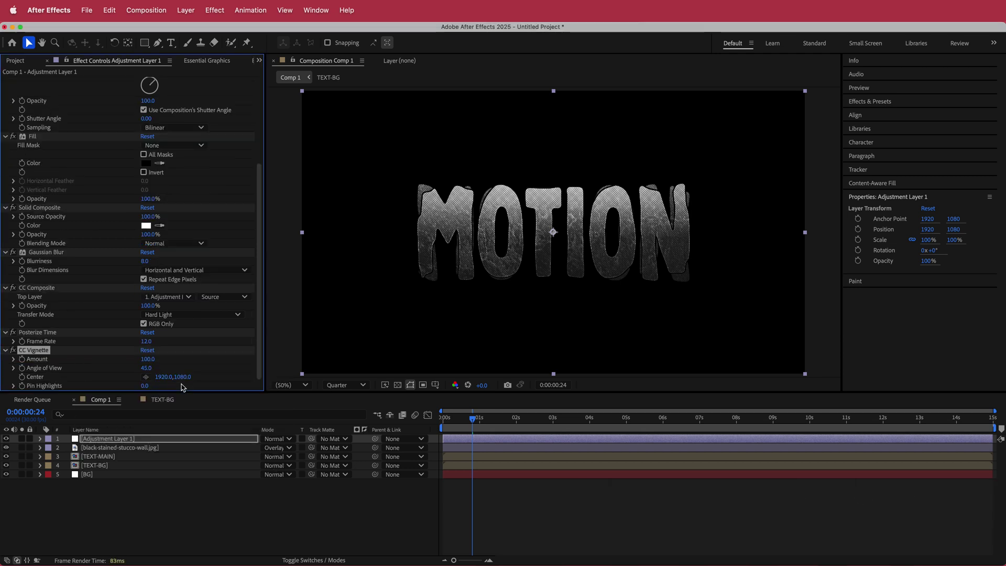
{"action": "left_click_drag", "start_coordinate": [147, 361], "coordinate": [446, 351]}
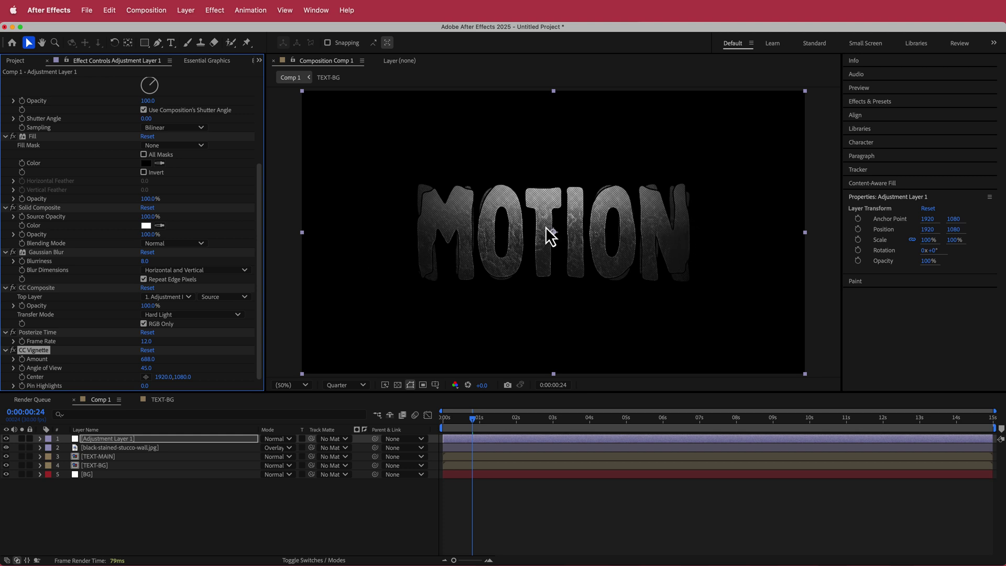
{"action": "mouse_move", "coordinate": [473, 420]}
{"action": "left_mouse_down"}
{"action": "mouse_move", "coordinate": [648, 413]}
{"action": "mouse_move", "coordinate": [492, 419]}
{"action": "left_mouse_up"}
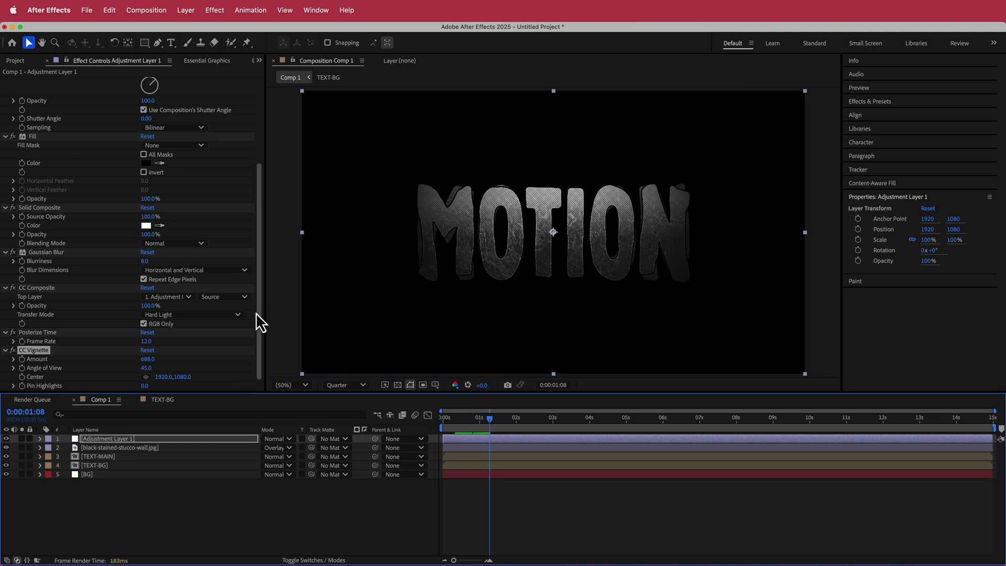
- Create a new adjustment layer at the top of Comp 1
{"action": "right_click", "coordinate": [364, 440]}
{"action": "mouse_move", "coordinate": [391, 448]}
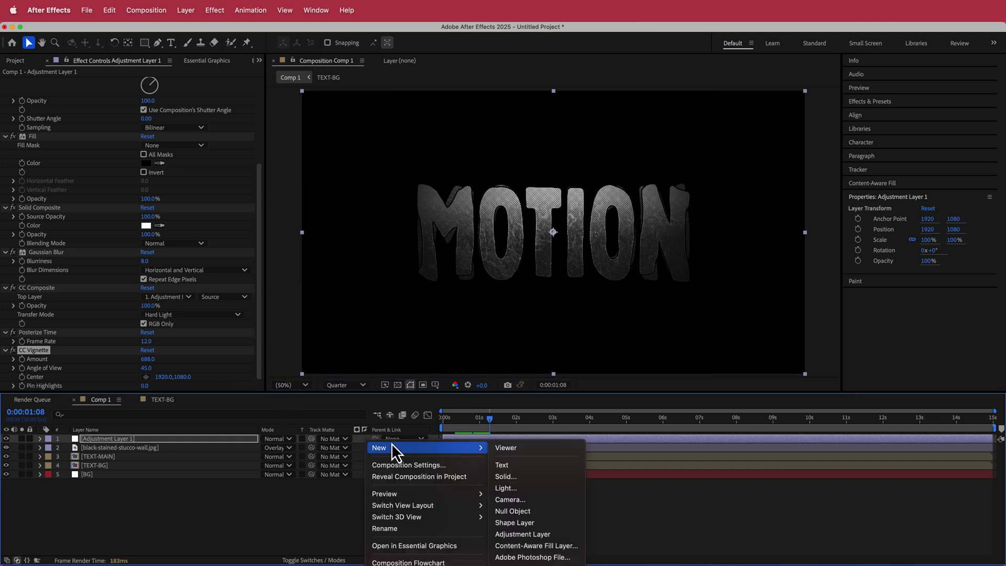
{"action": "left_click", "coordinate": [550, 533]}
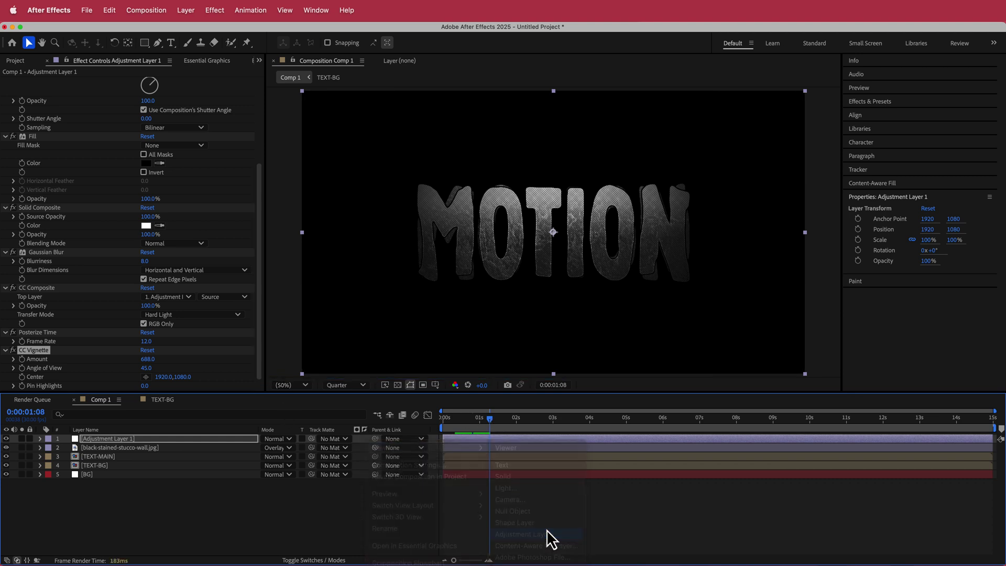
- Apply Noise to Adjustment Layer 2 with Amount of Noise set to 10%
{"action": "key", "text": "ctrl+space"}
{"action": "type", "text": "Noi"}
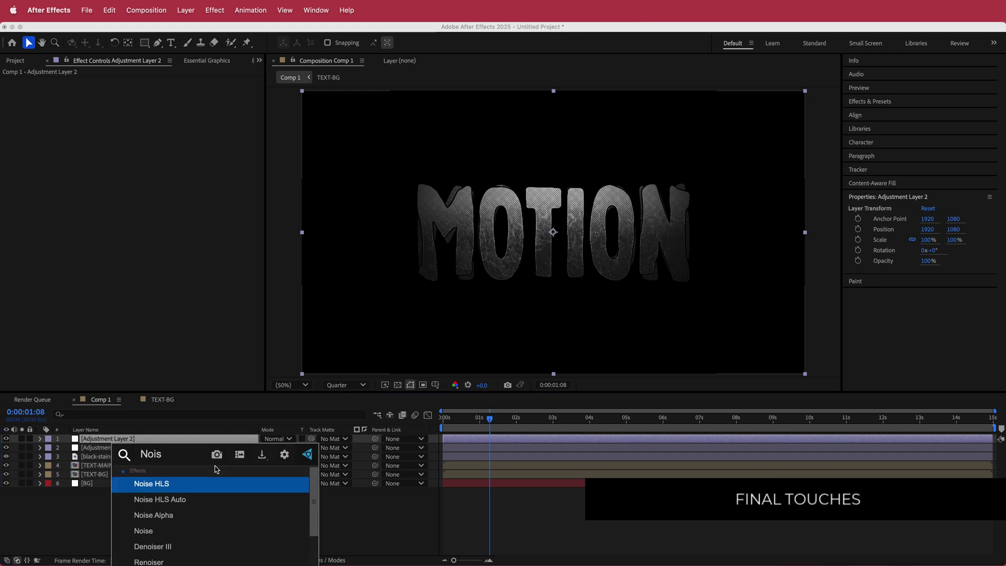
{"action": "key", "text": "Down"}
{"action": "key", "text": "Down"}
{"action": "key", "text": "Down"}
{"action": "key", "text": "Return"}
{"action": "left_click", "coordinate": [149, 90]}
{"action": "type", "text": "10"}
{"action": "key", "text": "Return"}
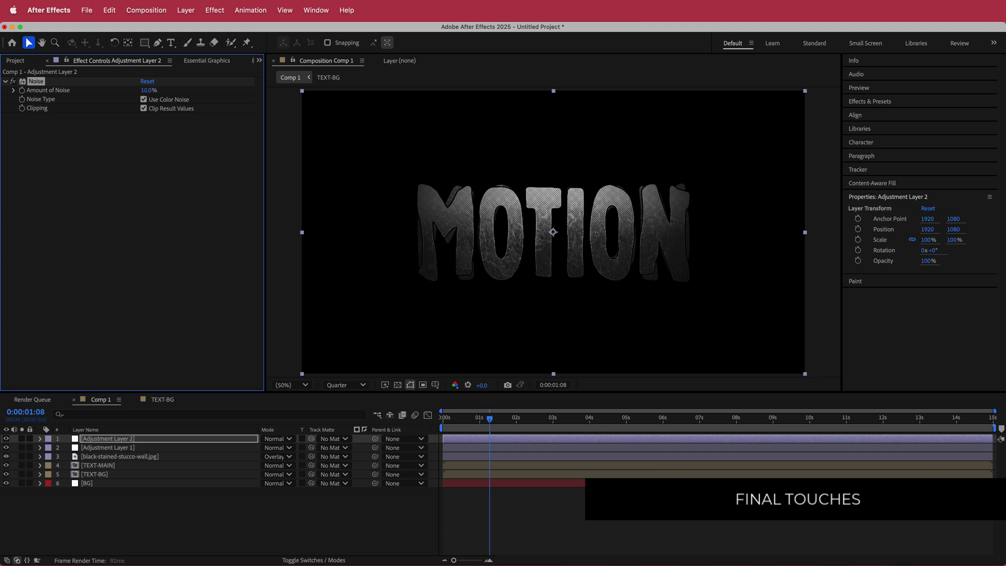
{"action": "left_click_drag", "start_coordinate": [490, 418], "coordinate": [612, 426]}
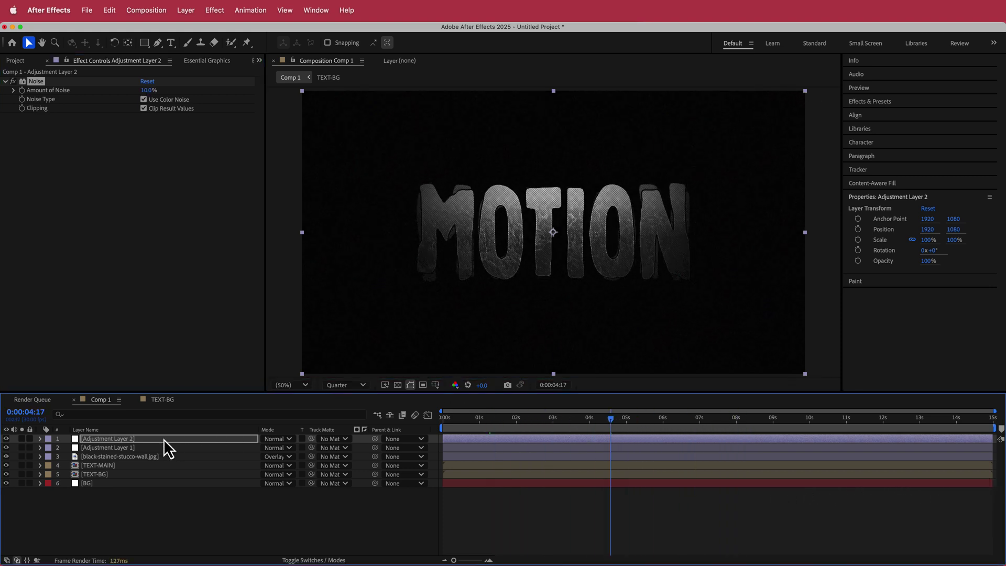
{"action": "left_click", "coordinate": [102, 474]}
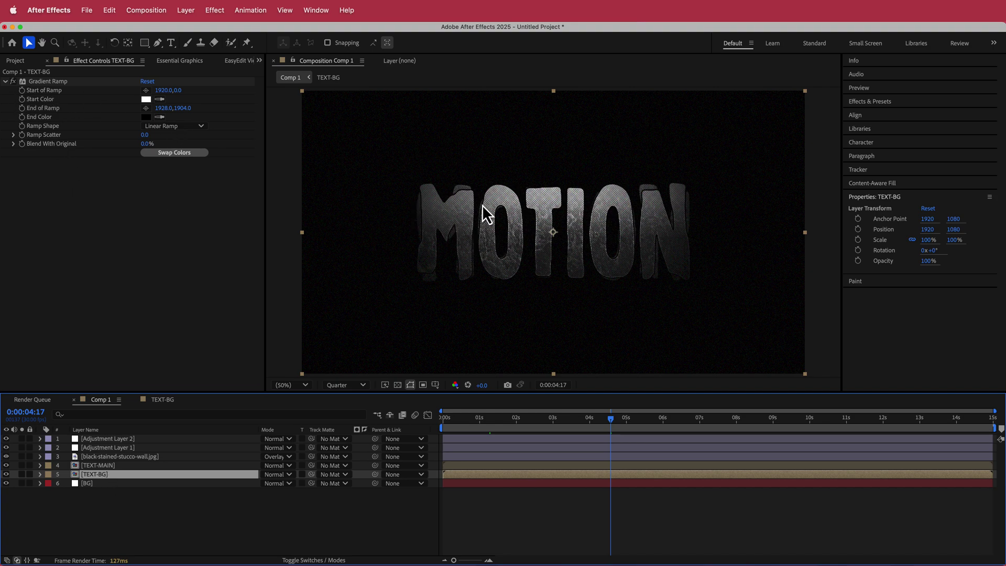
- Move TEXT-BG's Gradient Ramp start point to 1872,564 and toggle the ramp to compare
{"action": "left_click", "coordinate": [145, 90]}
{"action": "left_click", "coordinate": [547, 130]}
{"action": "left_click_drag", "start_coordinate": [546, 130], "coordinate": [546, 166]}
{"action": "left_click", "coordinate": [22, 83]}
{"action": "left_click", "coordinate": [12, 81]}
{"action": "left_click", "coordinate": [13, 82]}
{"action": "left_click", "coordinate": [12, 82]}
{"action": "left_click", "coordinate": [112, 204]}
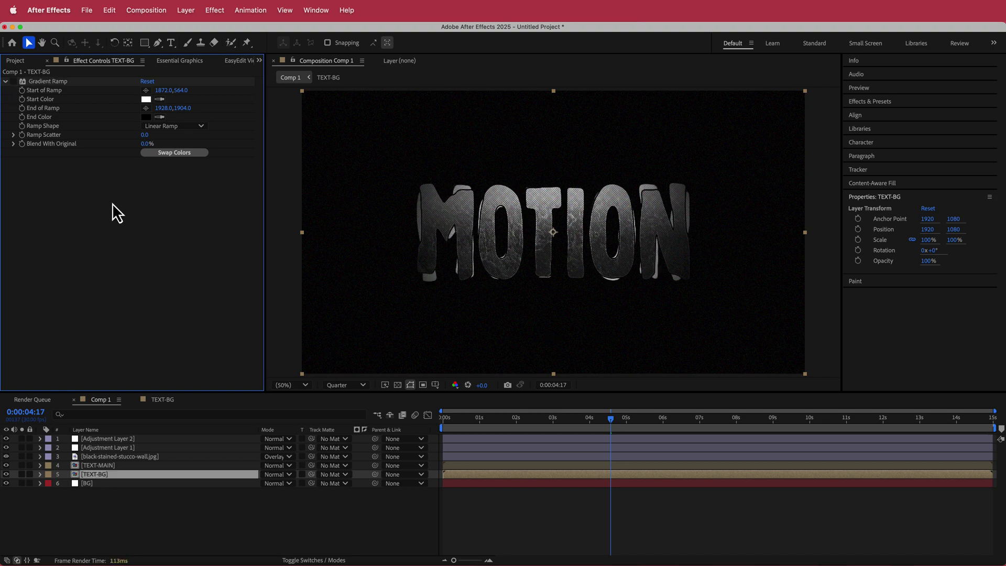
- Add a Fill effect to TEXT-BG coloured orange FD8B51
{"action": "key", "text": "ctrl+space"}
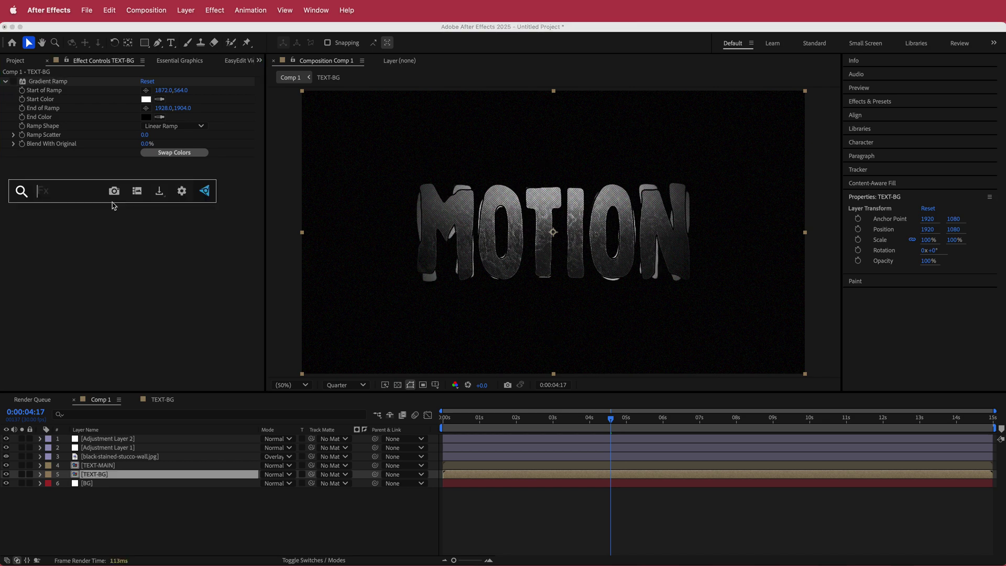
{"action": "type", "text": "fill"}
{"action": "key", "text": "Return"}
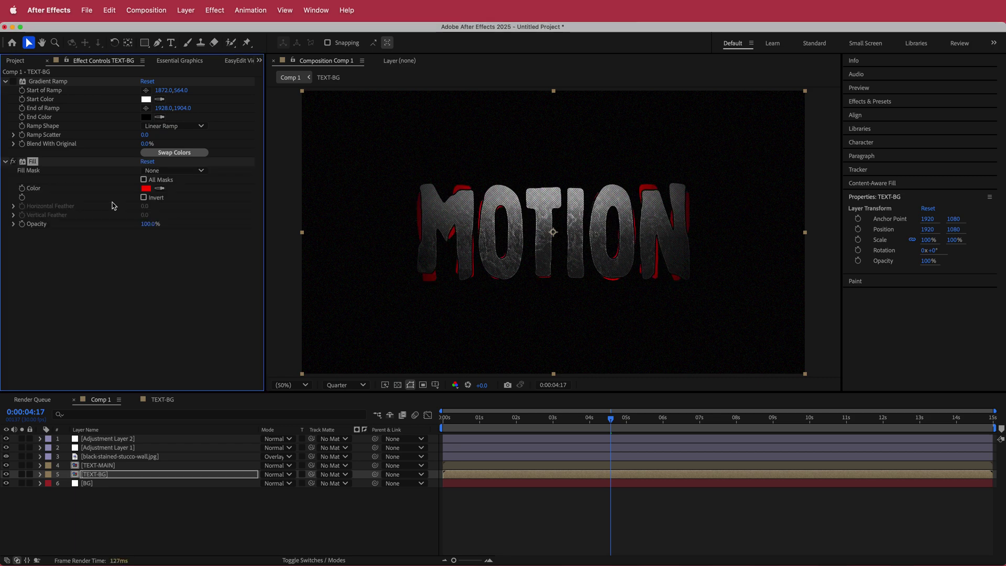
{"action": "key", "text": "super+Tab"}
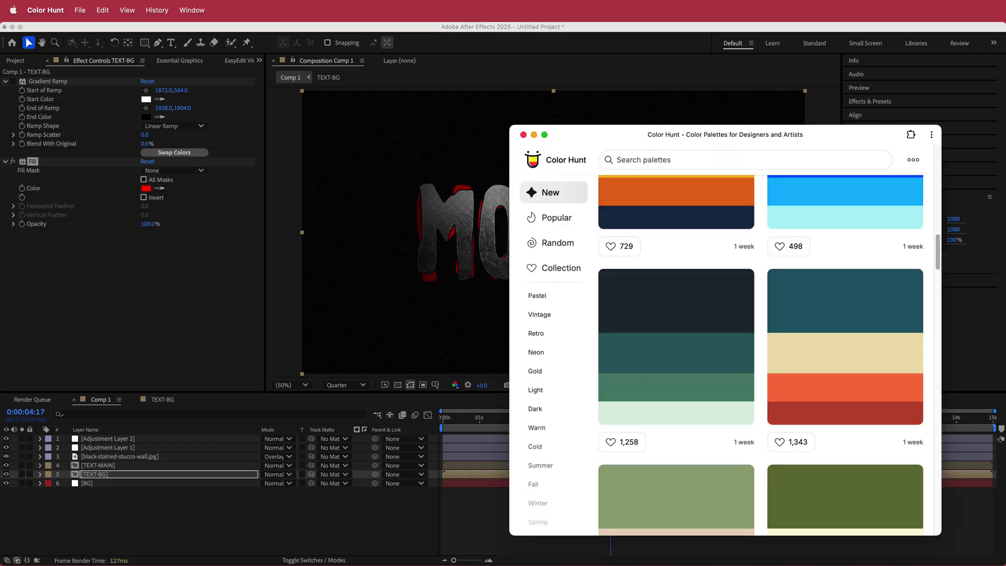
{"action": "key", "text": "super+Tab"}
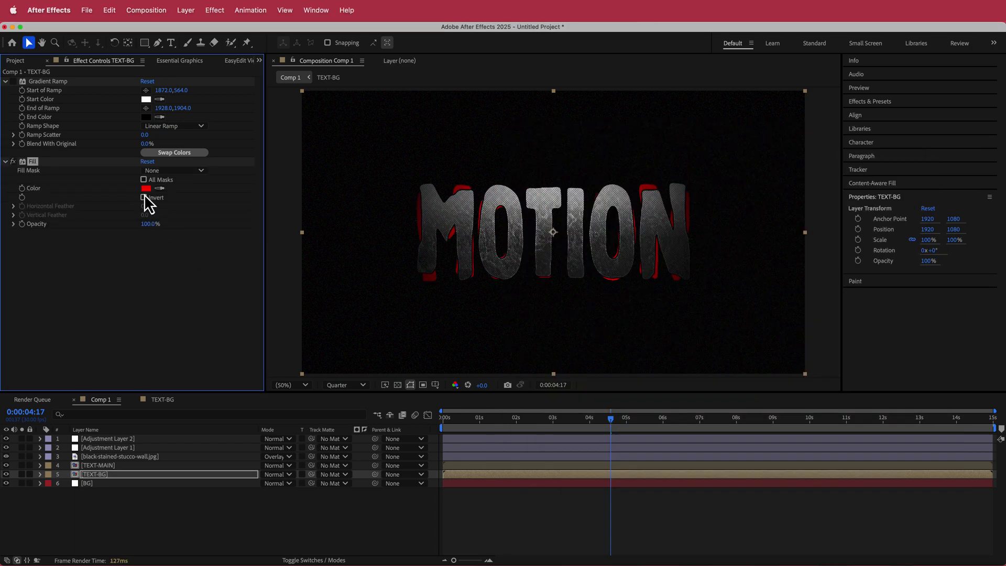
{"action": "left_click", "coordinate": [146, 188]}
{"action": "type", "text": "FD8B51"}
{"action": "left_click", "coordinate": [261, 201]}
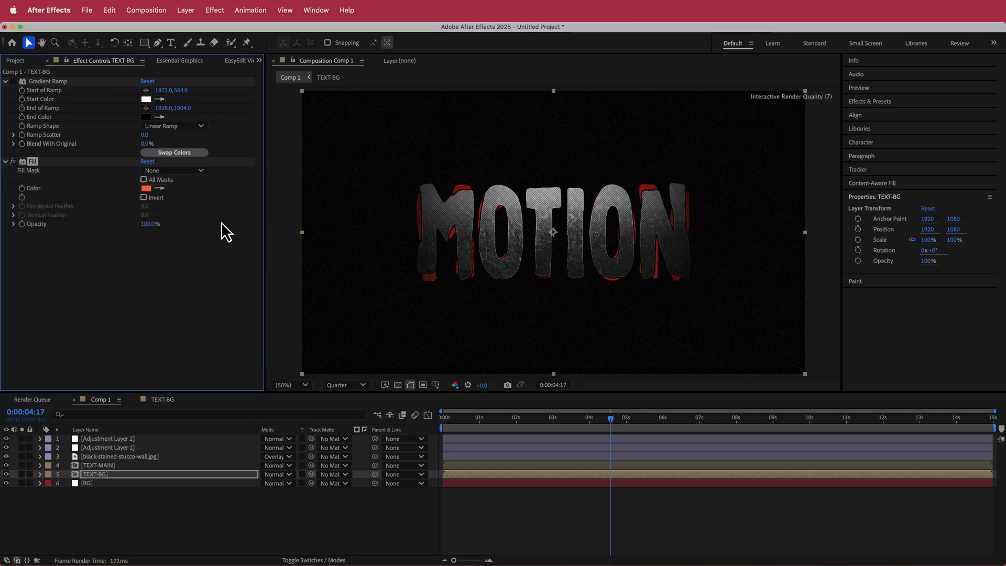
{"action": "left_click", "coordinate": [209, 227]}
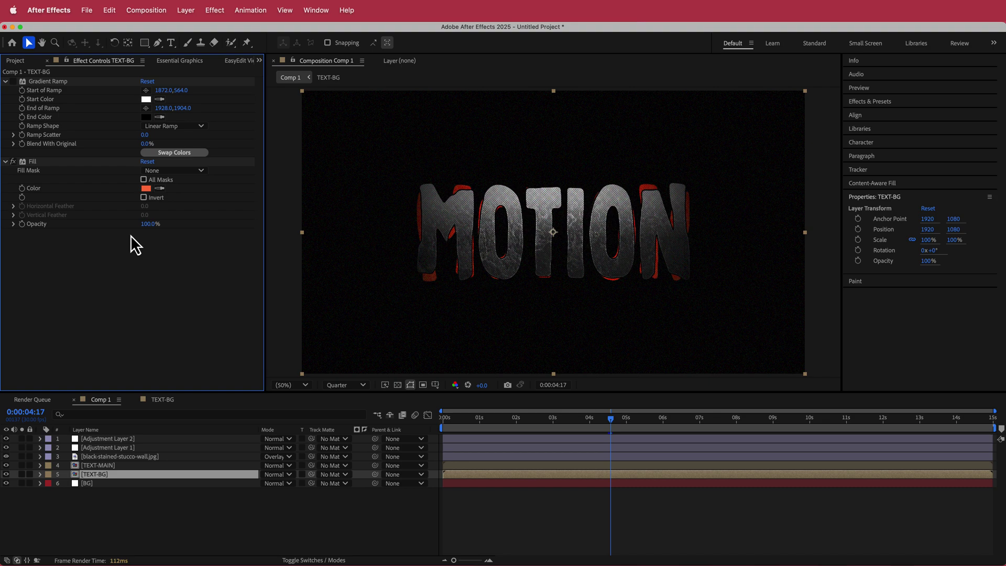
- Add Glow to TEXT-BG with Threshold 100% and Radius raised to 96
{"action": "key", "text": "ctrl+space"}
{"action": "type", "text": "glow"}
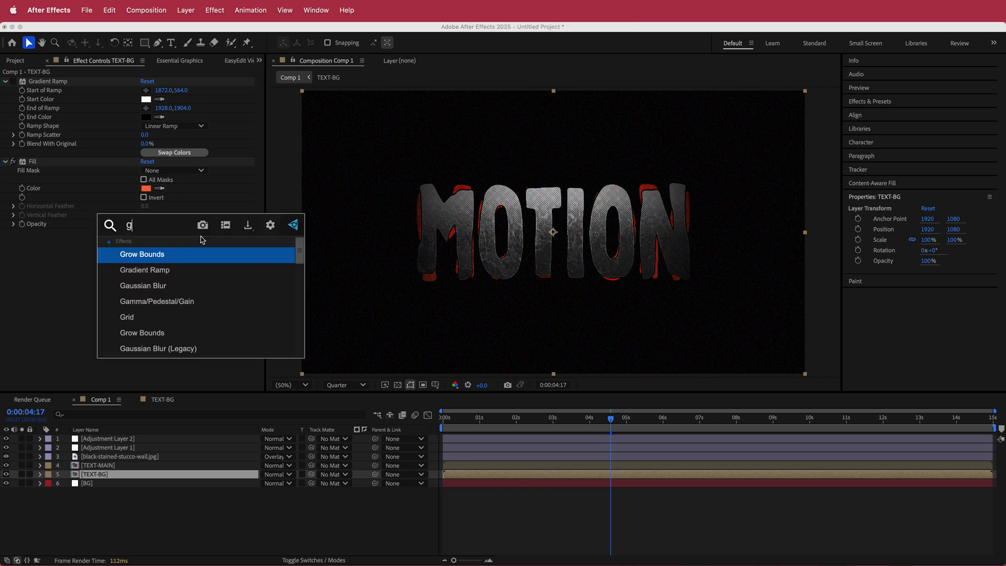
{"action": "key", "text": "Return"}
{"action": "left_click", "coordinate": [148, 251]}
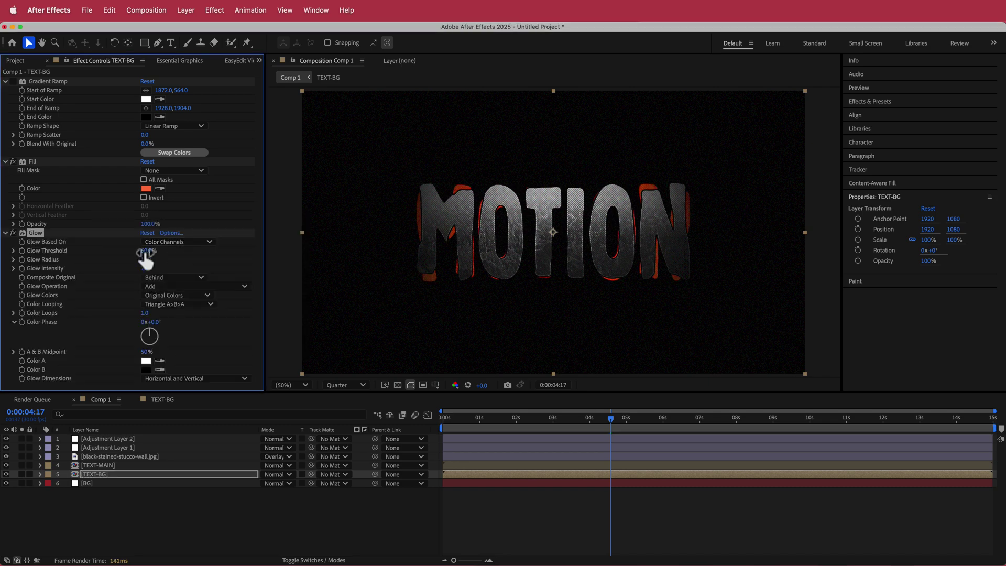
{"action": "type", "text": "100"}
{"action": "key", "text": "Return"}
{"action": "left_click_drag", "start_coordinate": [147, 262], "coordinate": [191, 262]}
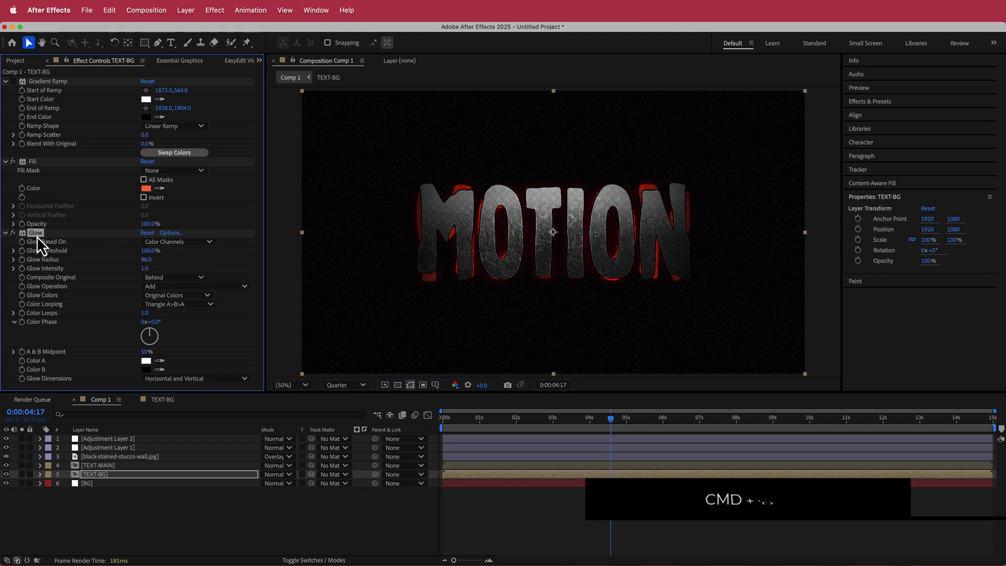
- Duplicate the Glow and set Glow 2 to Radius 30 and Intensity 0.7
{"action": "key", "text": "super+d"}
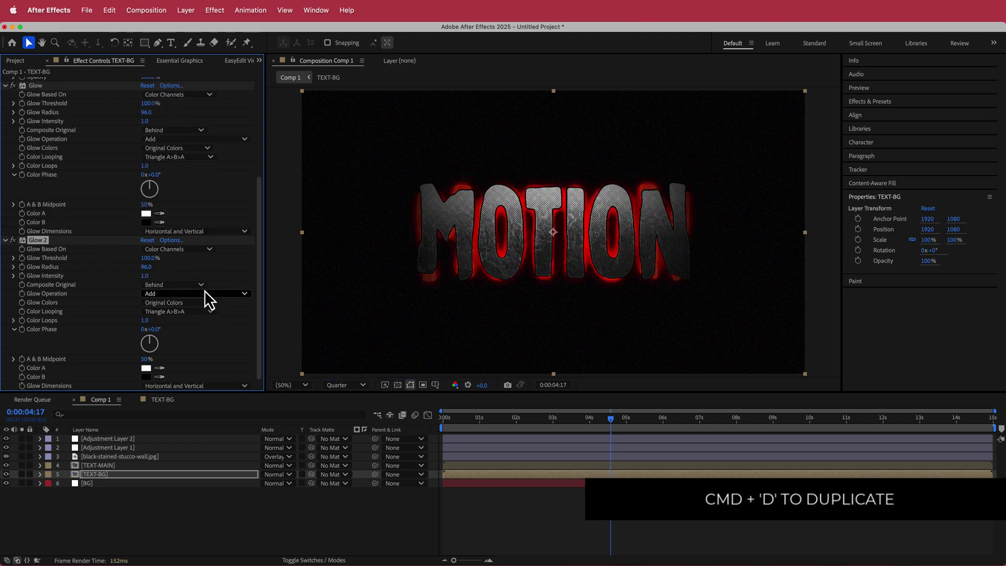
{"action": "left_click", "coordinate": [150, 267]}
{"action": "type", "text": "30"}
{"action": "key", "text": "Return"}
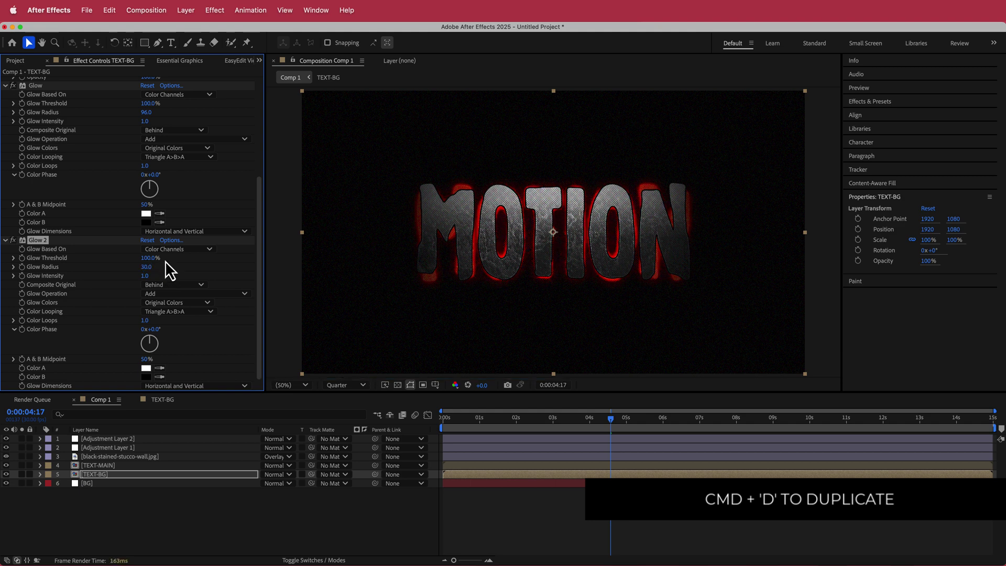
{"action": "left_click", "coordinate": [149, 276]}
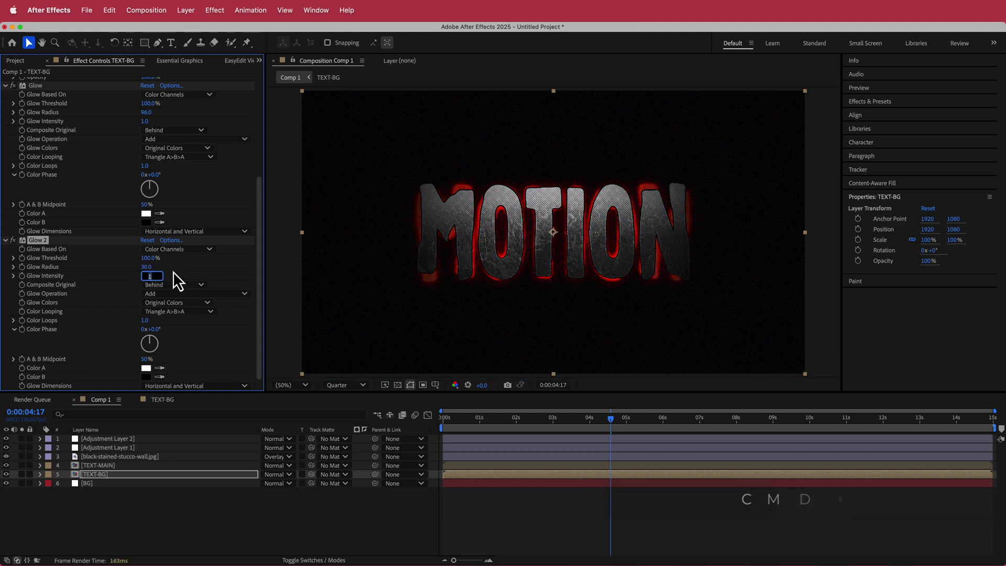
{"action": "type", "text": "0.7"}
{"action": "key", "text": "Return"}
{"action": "left_click_drag", "start_coordinate": [613, 429], "coordinate": [617, 407]}
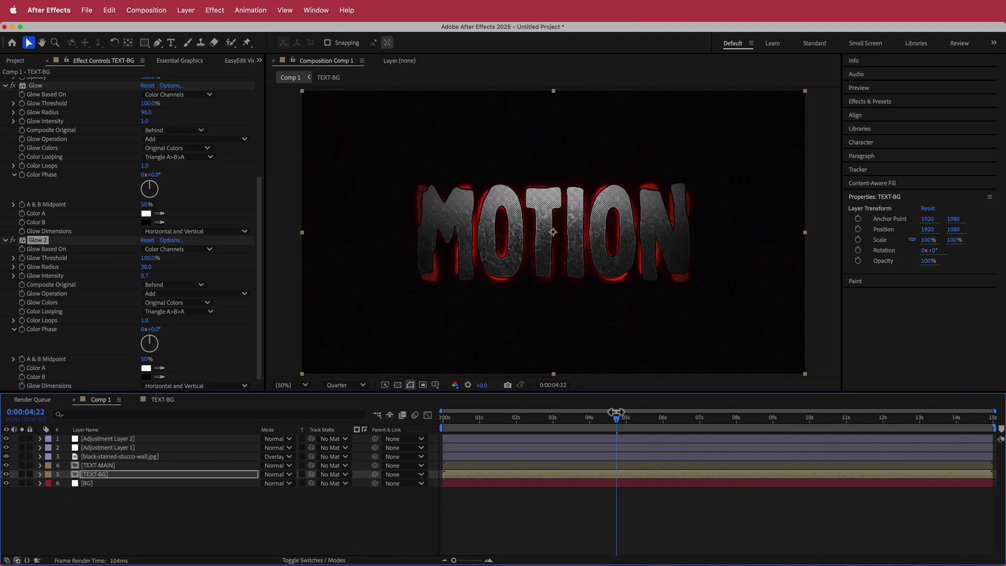